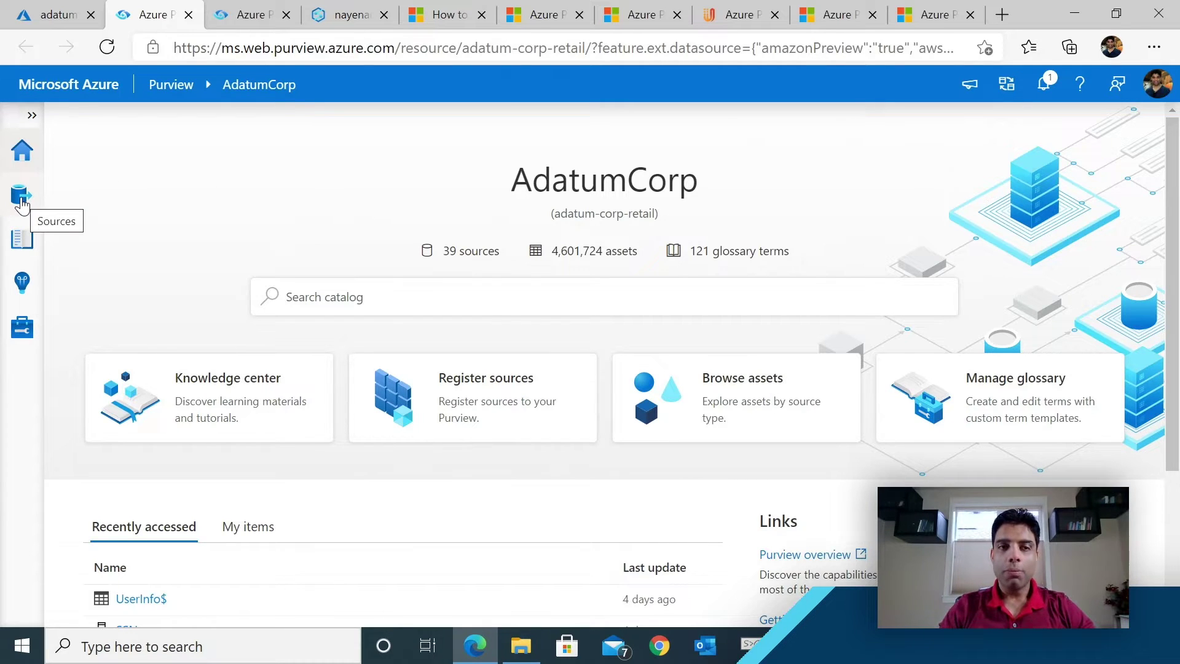
Open the Sources map of the AdatumCorp Purview account and look over the collections and their registered sources.
left_click(21, 198)
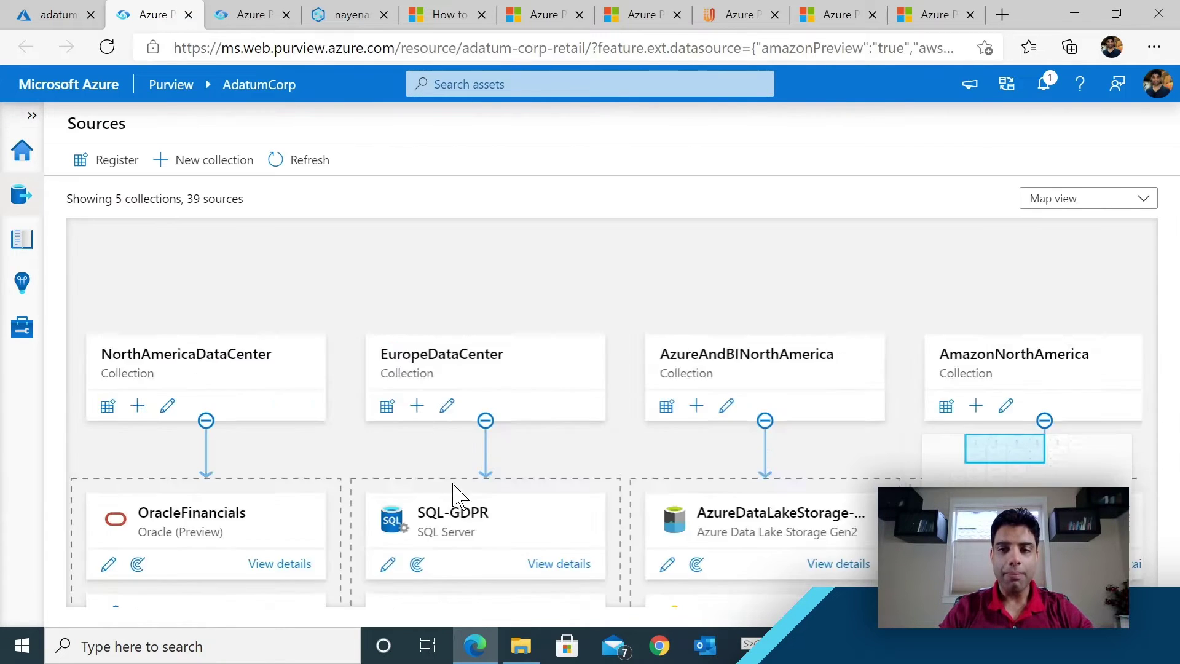
scroll(458, 470, "down", 3)
scroll(457, 470, "up", 5)
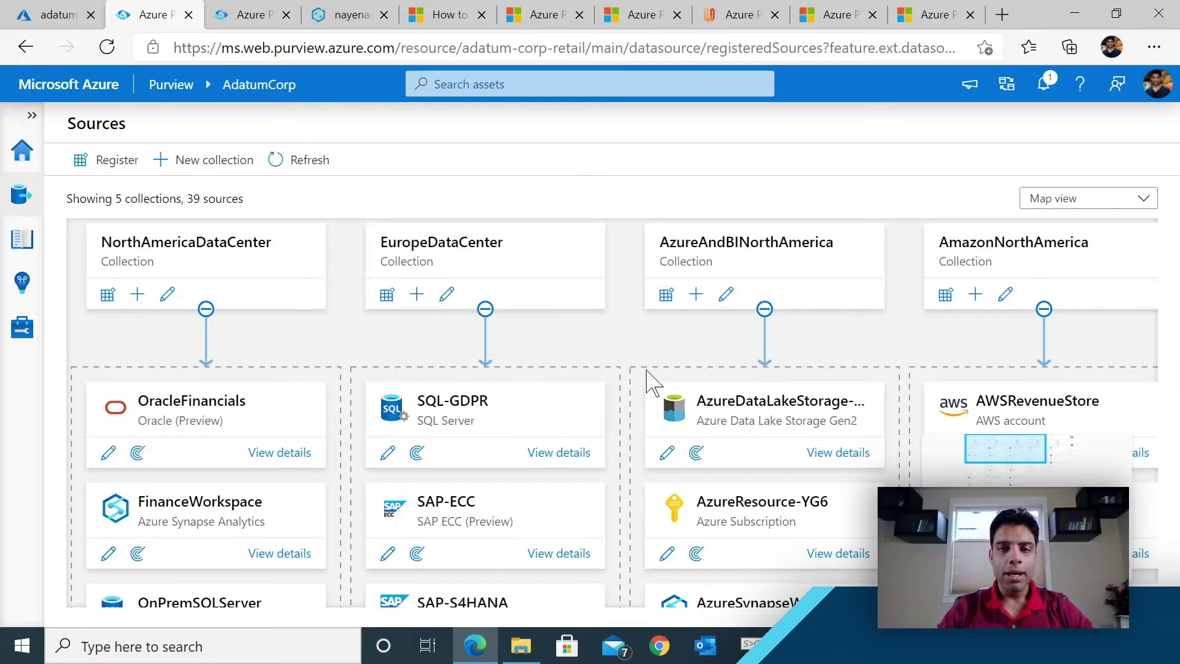
Start registering a source and browse the full range of supported source types, from Azure to Teradata.
left_click(94, 161)
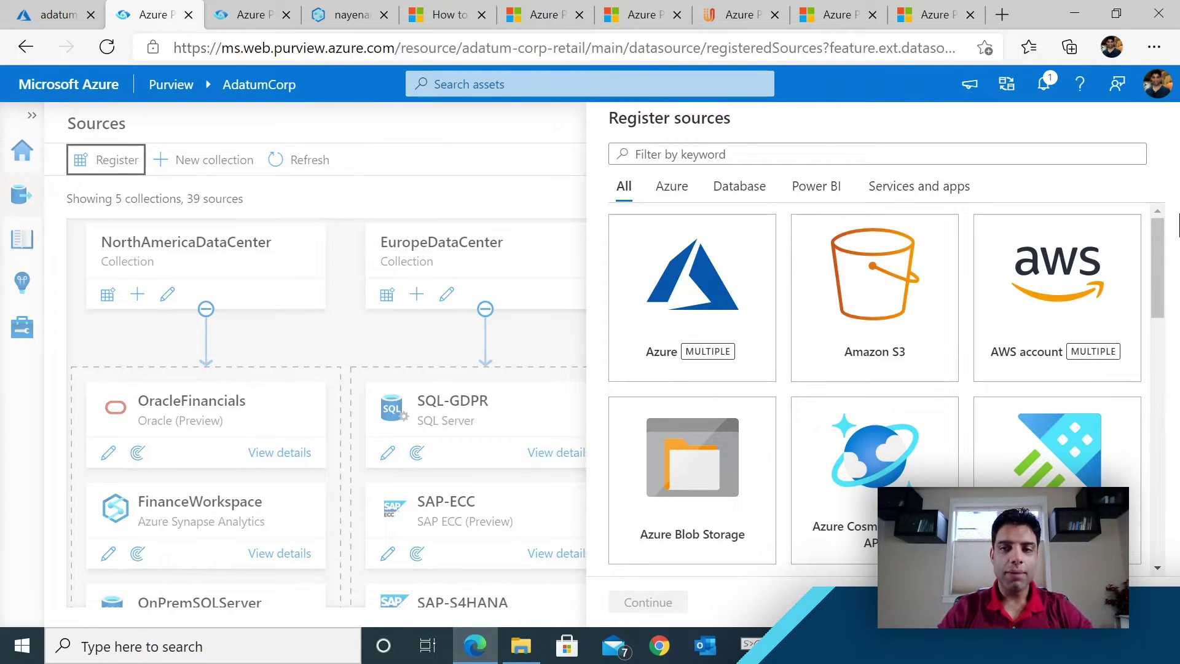
scroll(1167, 261, "down", 1)
left_click_drag(1164, 258, 1175, 436)
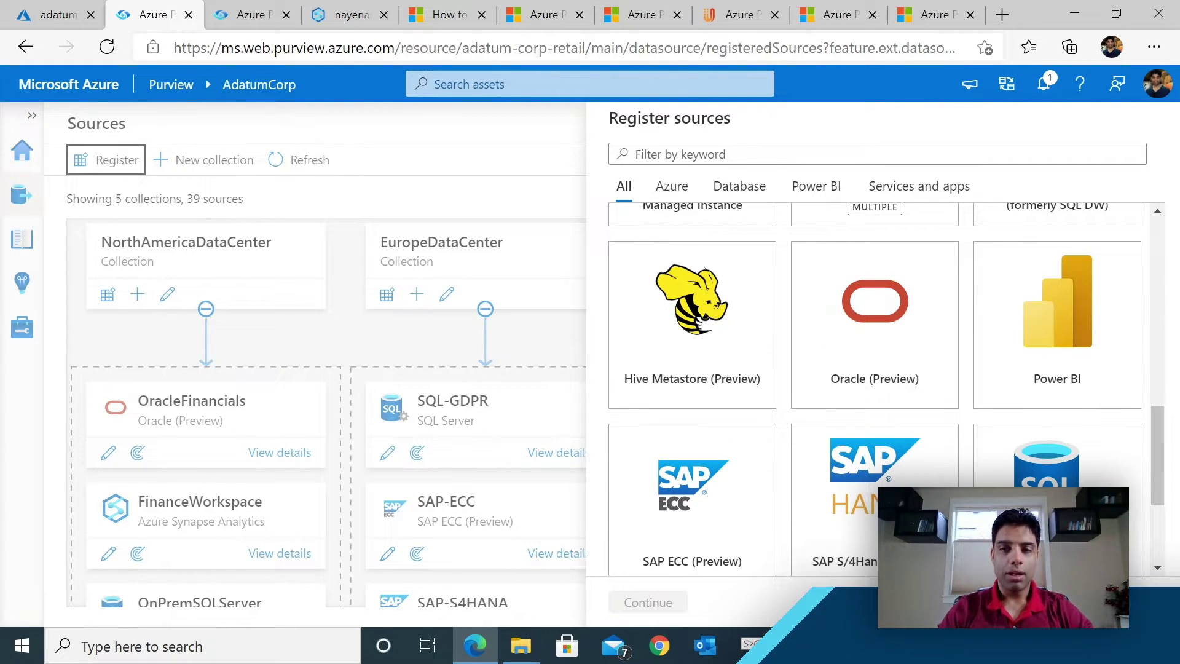
scroll(1033, 466, "down", 3)
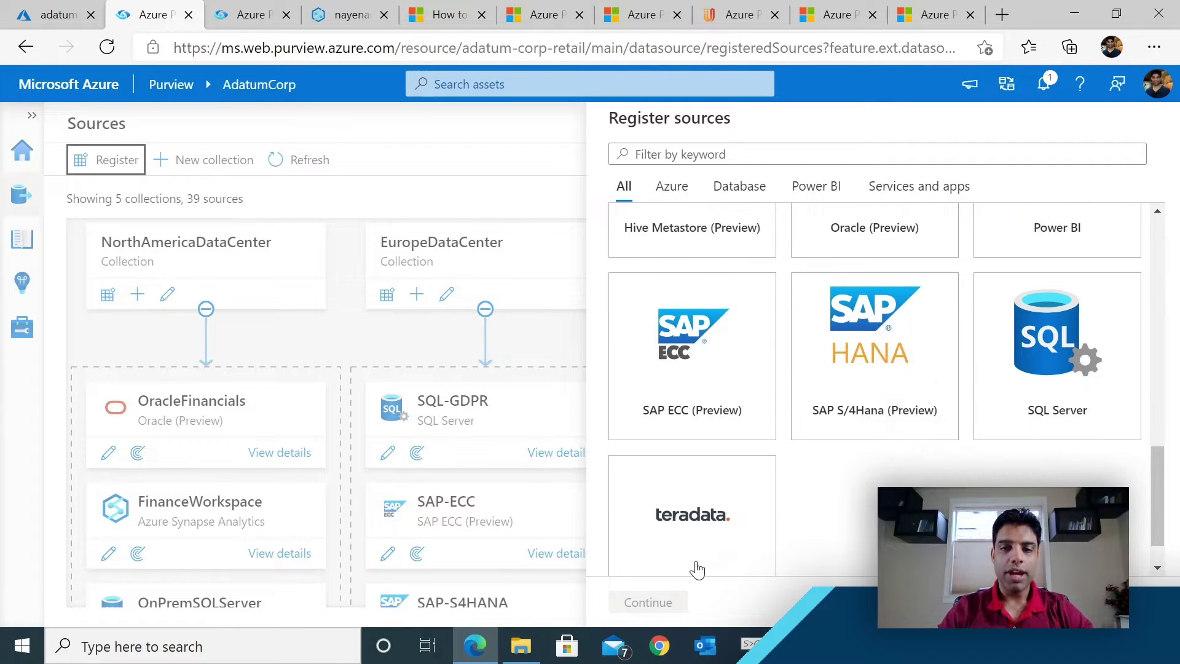
scroll(693, 566, "down", 2)
scroll(717, 508, "up", 2)
scroll(823, 541, "up", 10)
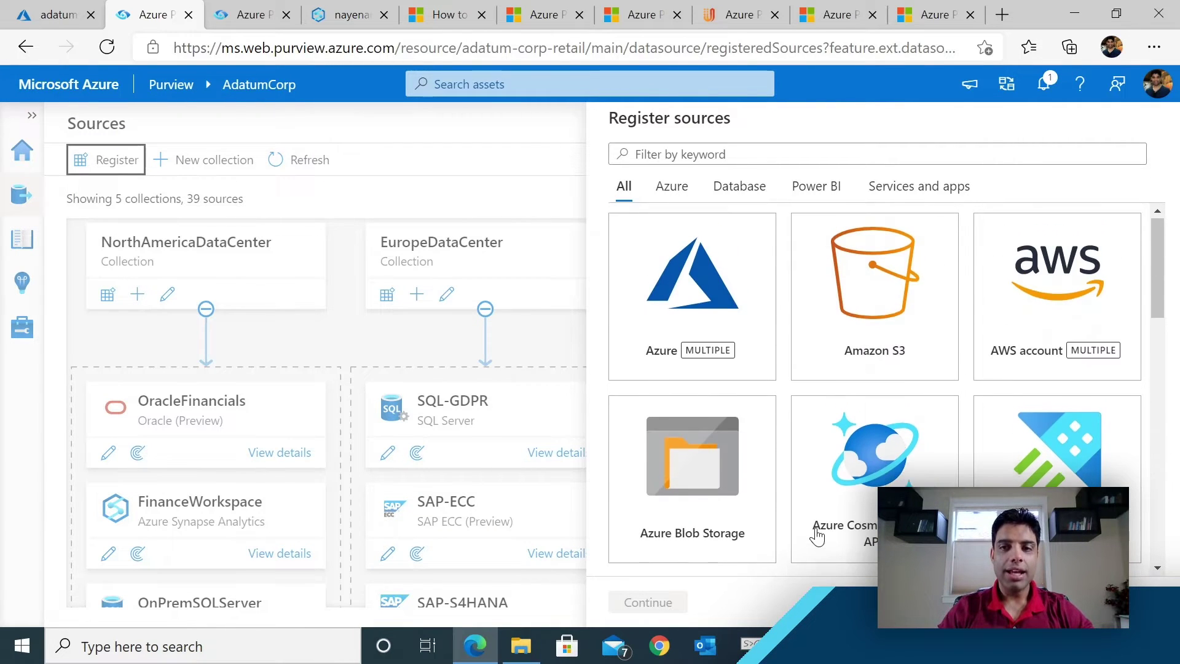
View the Amazon S3 source registration form and leave it without registering anything.
left_click(867, 332)
left_click(669, 604)
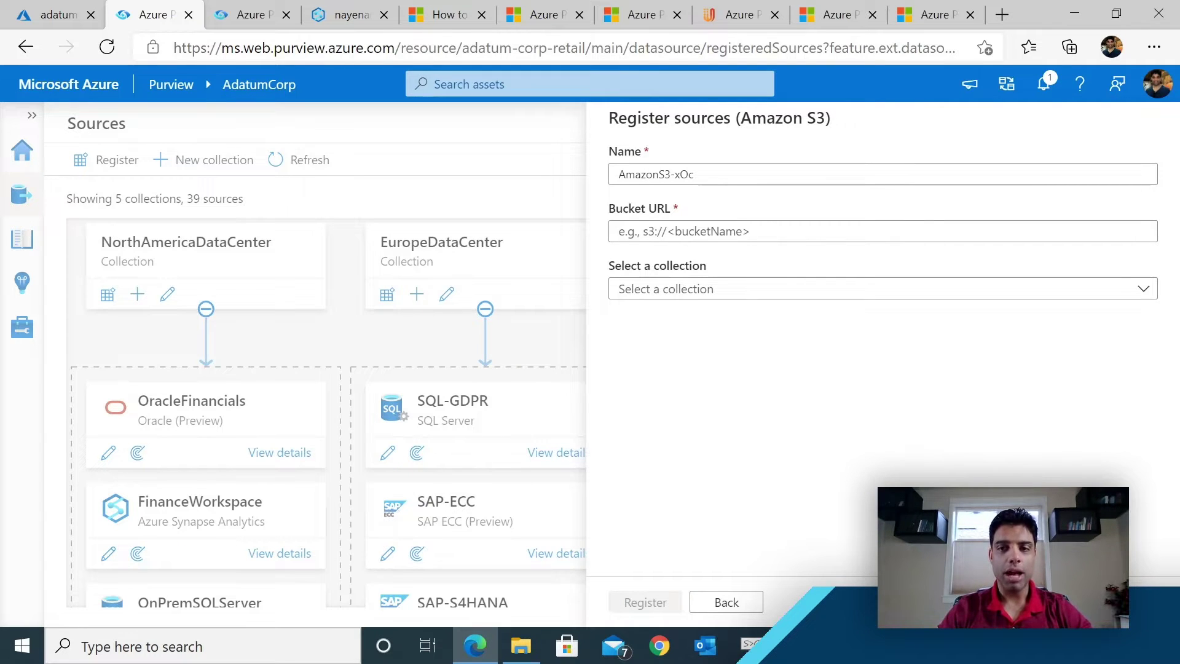
left_click(727, 602)
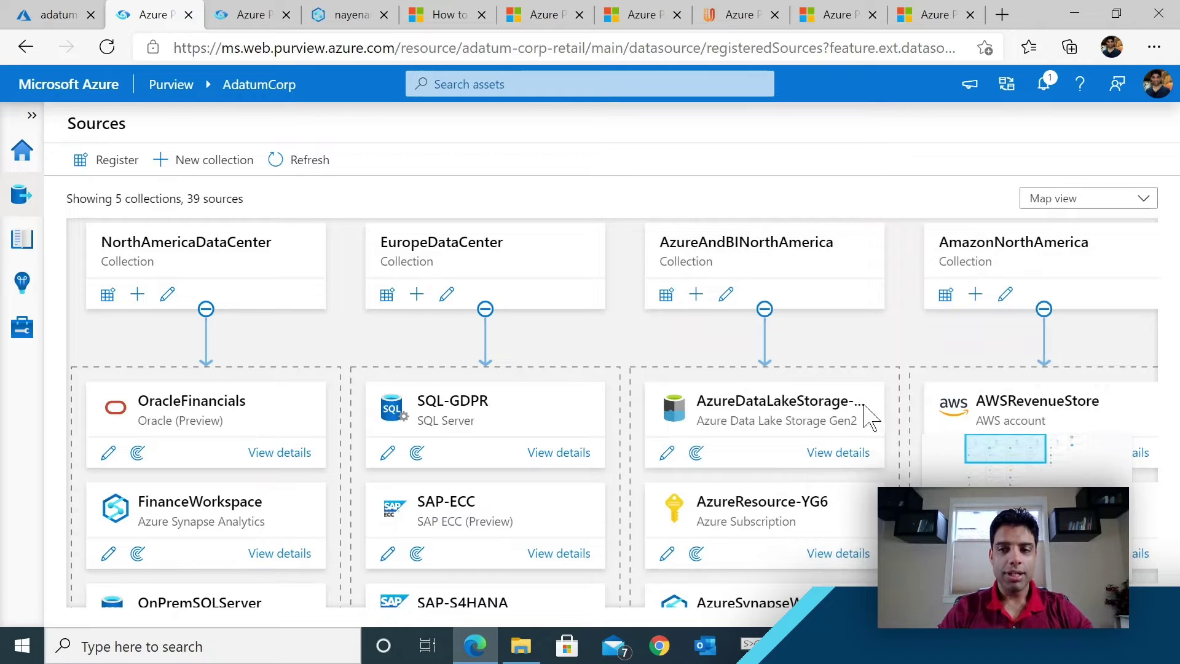
Open the details of the AmazonS3-HRData source in the AmazonNorthAmerica collection.
scroll(903, 344, "down", 1)
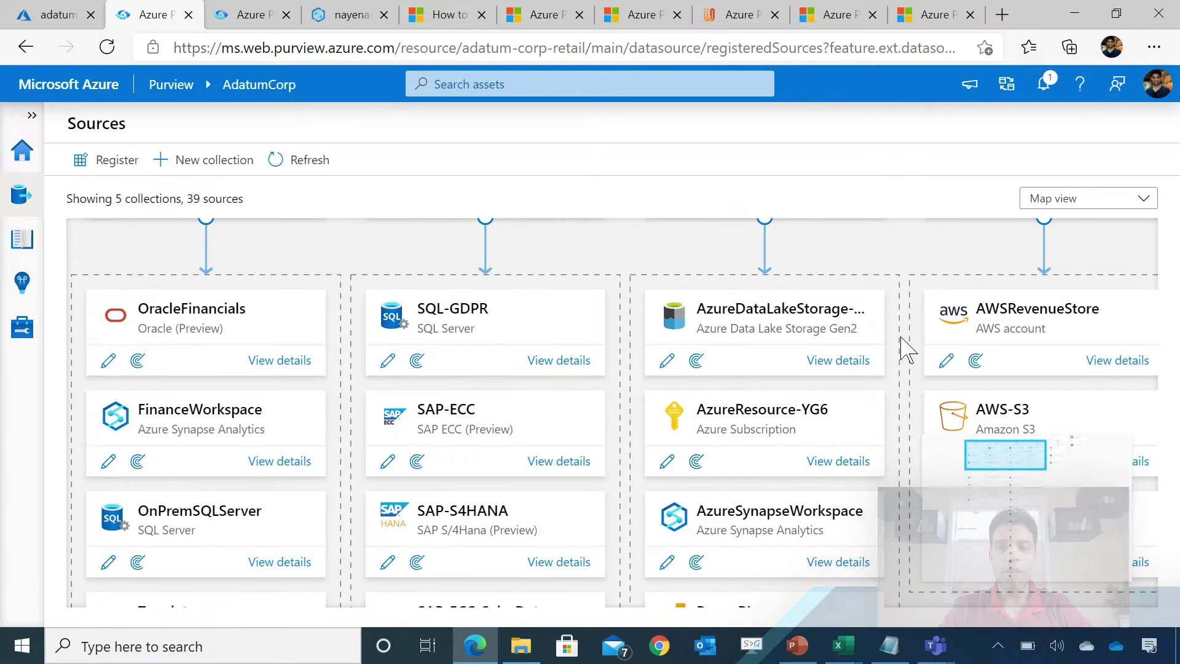
scroll(913, 357, "down", 2)
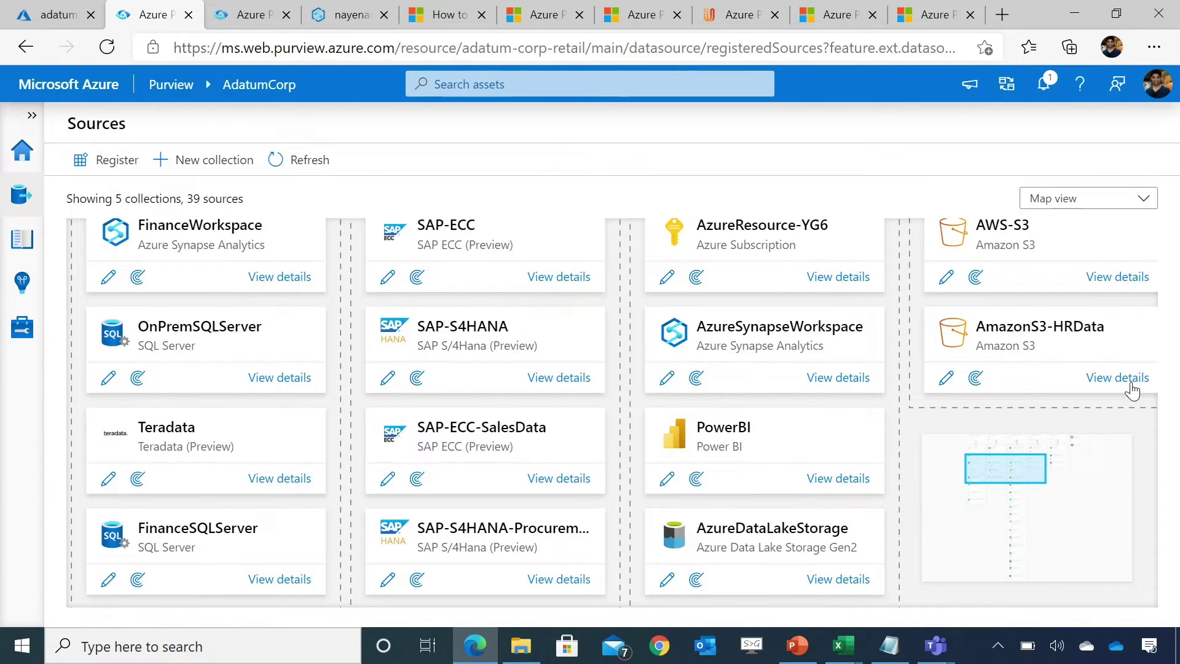
left_click(1106, 378)
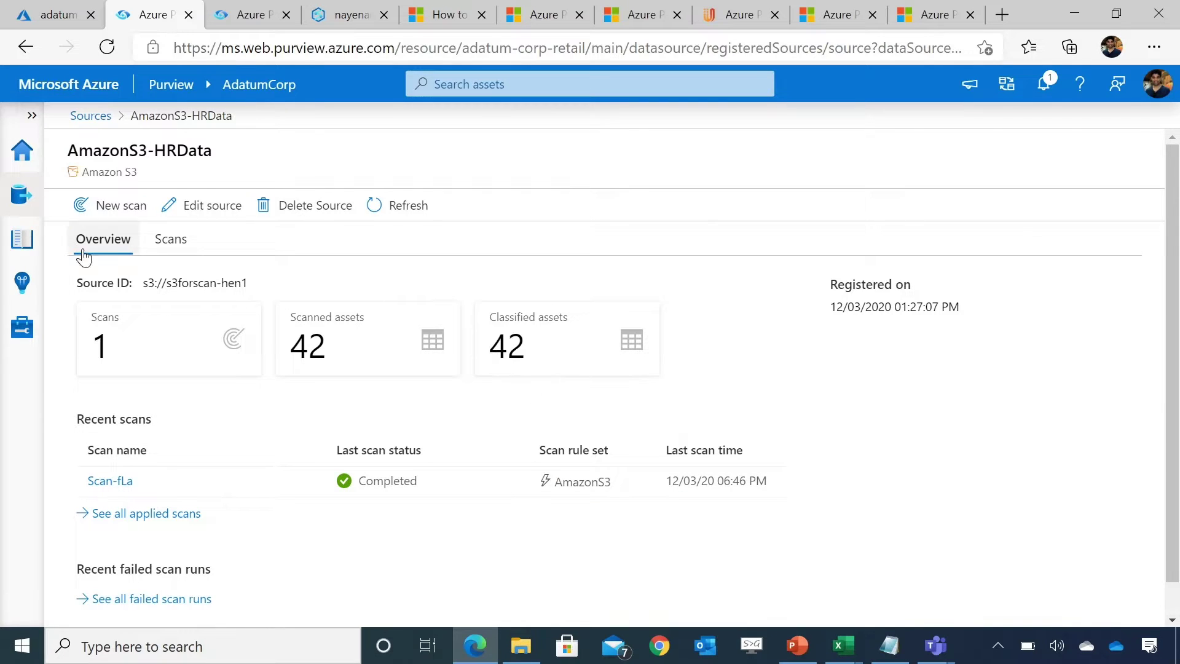
Start a new scan of AmazonS3-HRData and open the form for a new Role ARN credential.
left_click(128, 209)
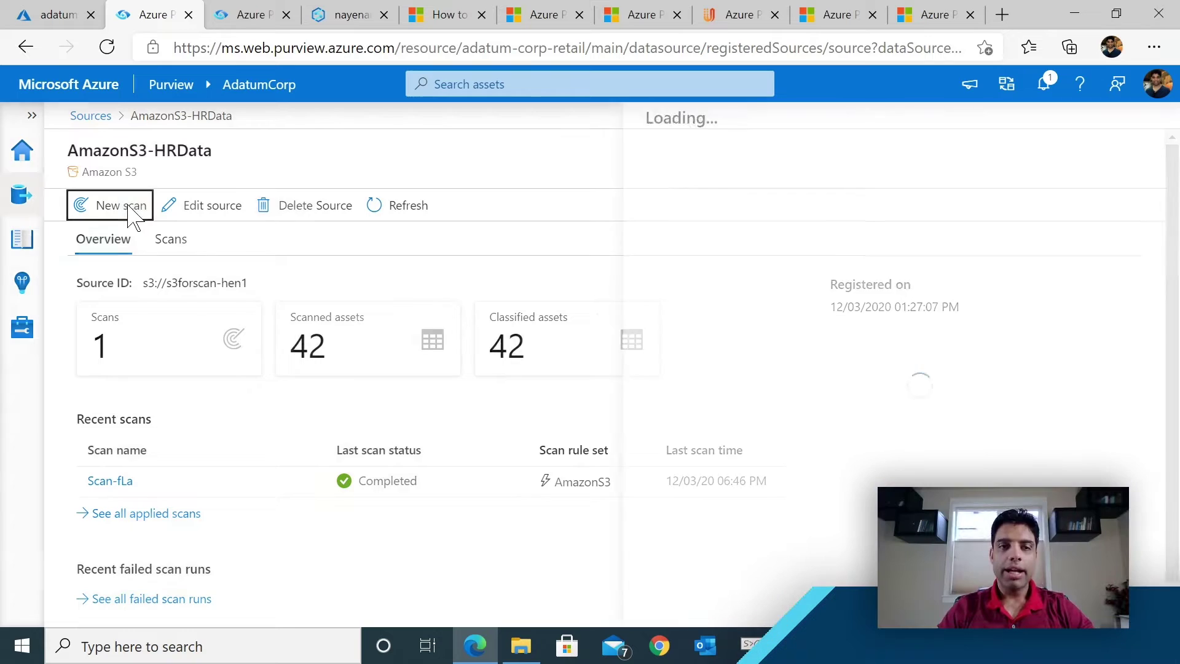
left_click(754, 240)
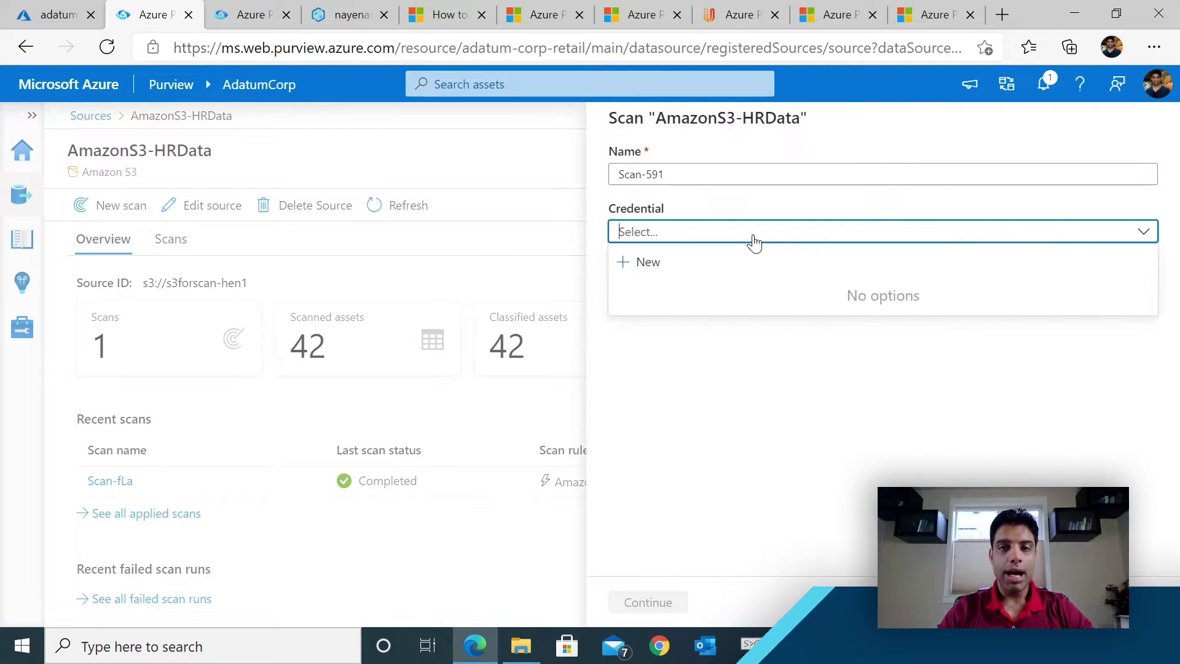
left_click(710, 263)
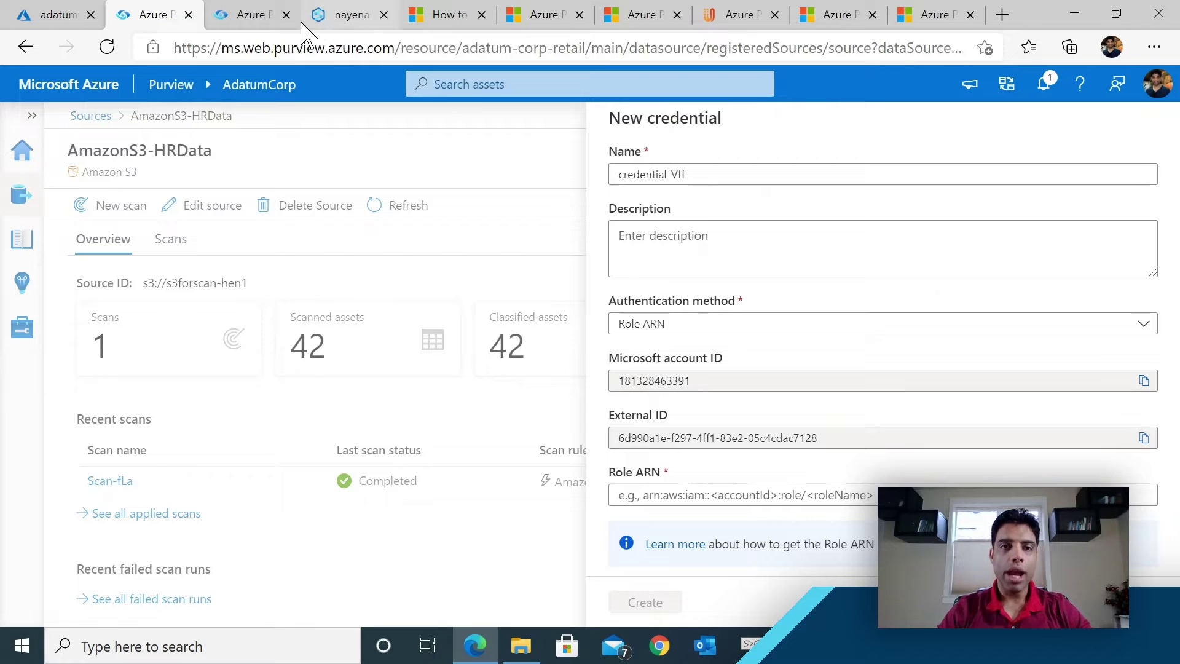
Examine the Amazon S3 how-to guide on Microsoft Docs for the steps to create an AWS role for Purview scanning.
left_click(443, 25)
scroll(592, 400, "down", 5)
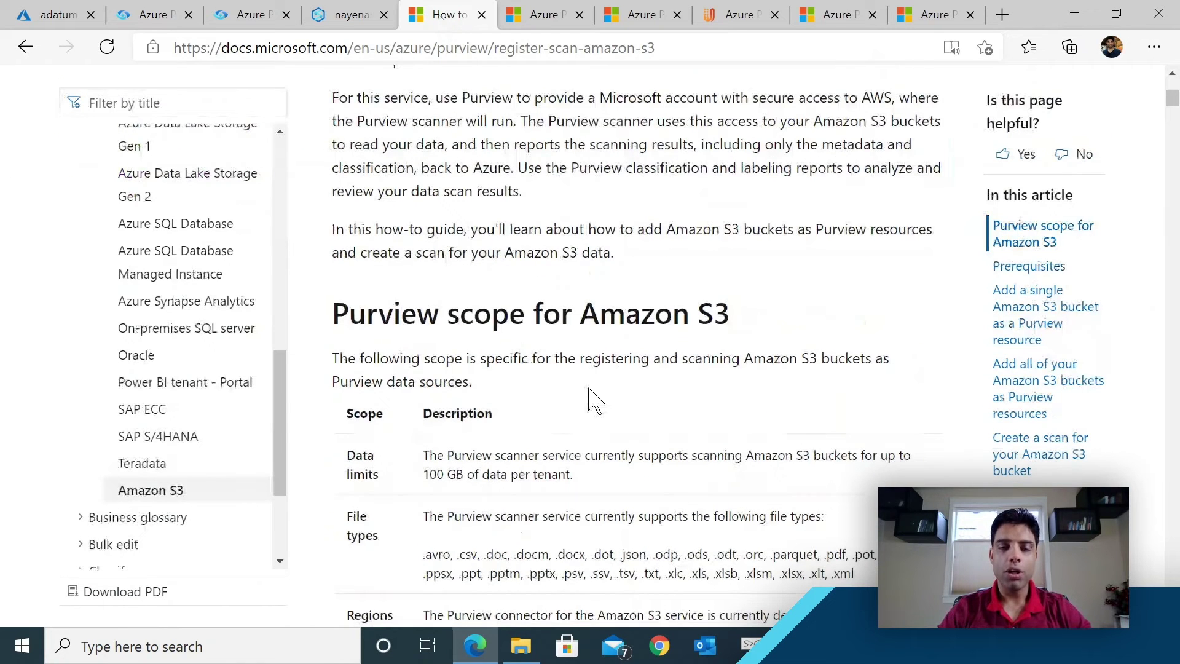
scroll(587, 412, "down", 10)
scroll(580, 409, "down", 20)
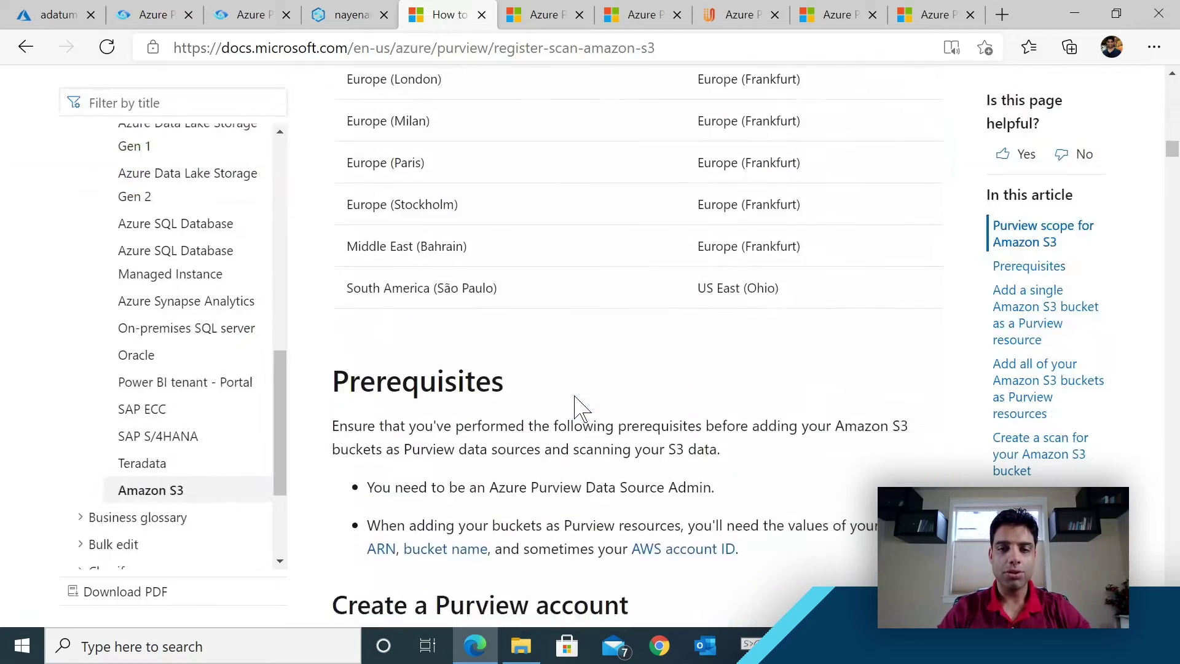
scroll(574, 390, "down", 20)
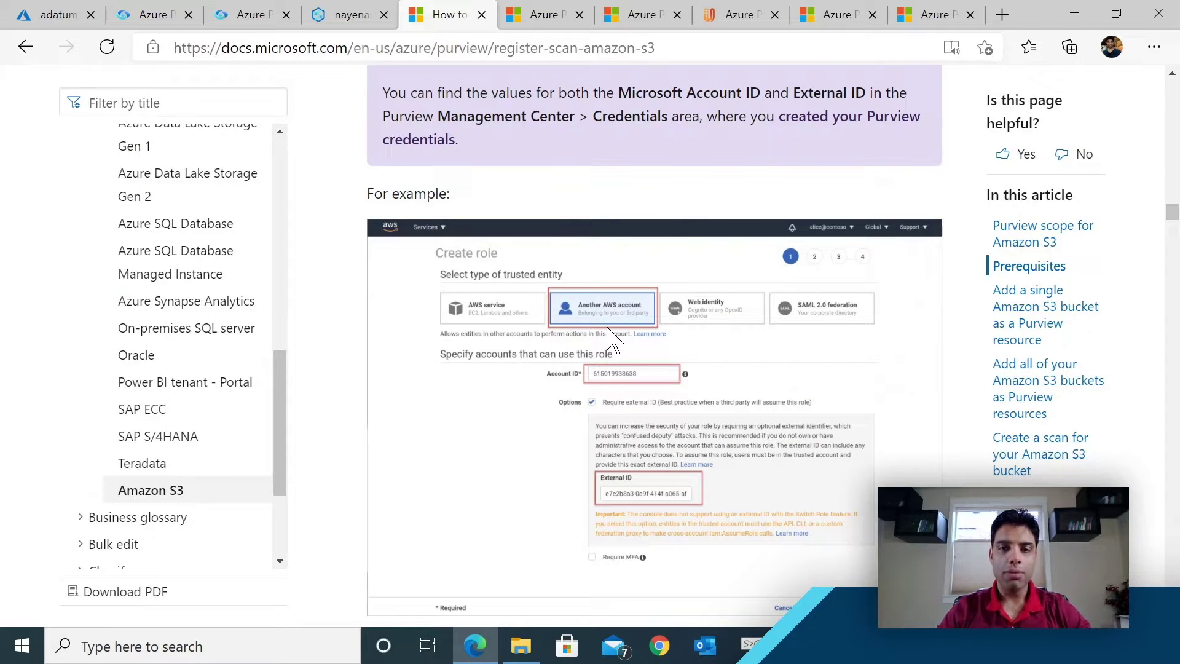
scroll(615, 348, "down", 1)
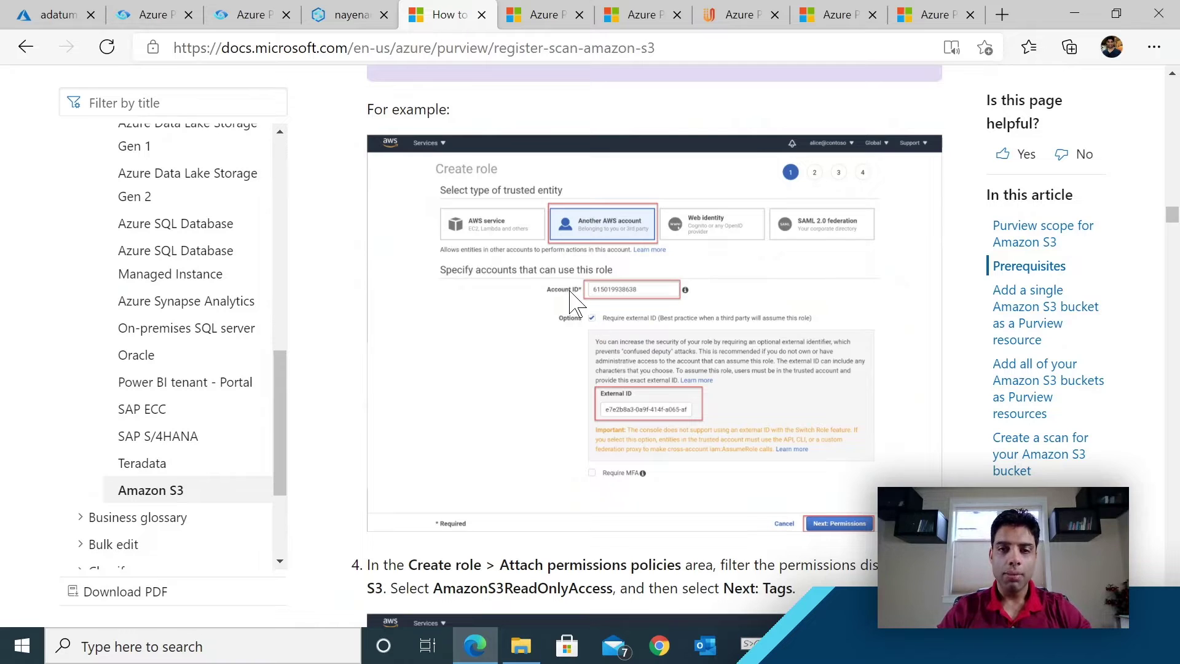
scroll(614, 449, "down", 10)
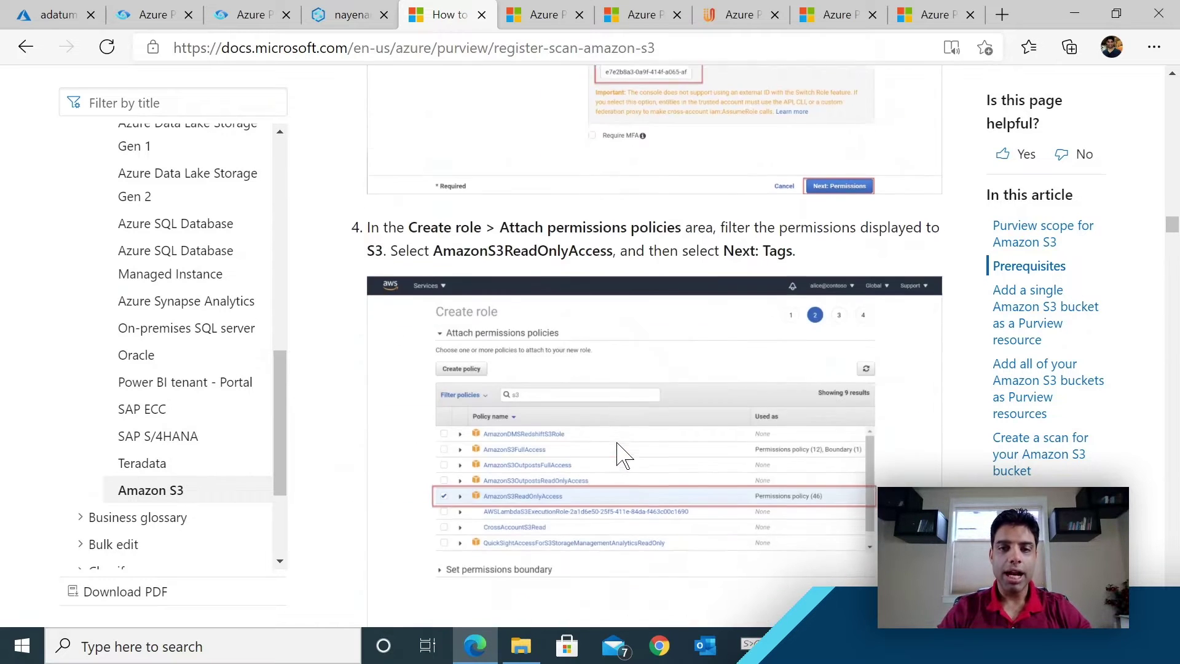
scroll(589, 443, "down", 10)
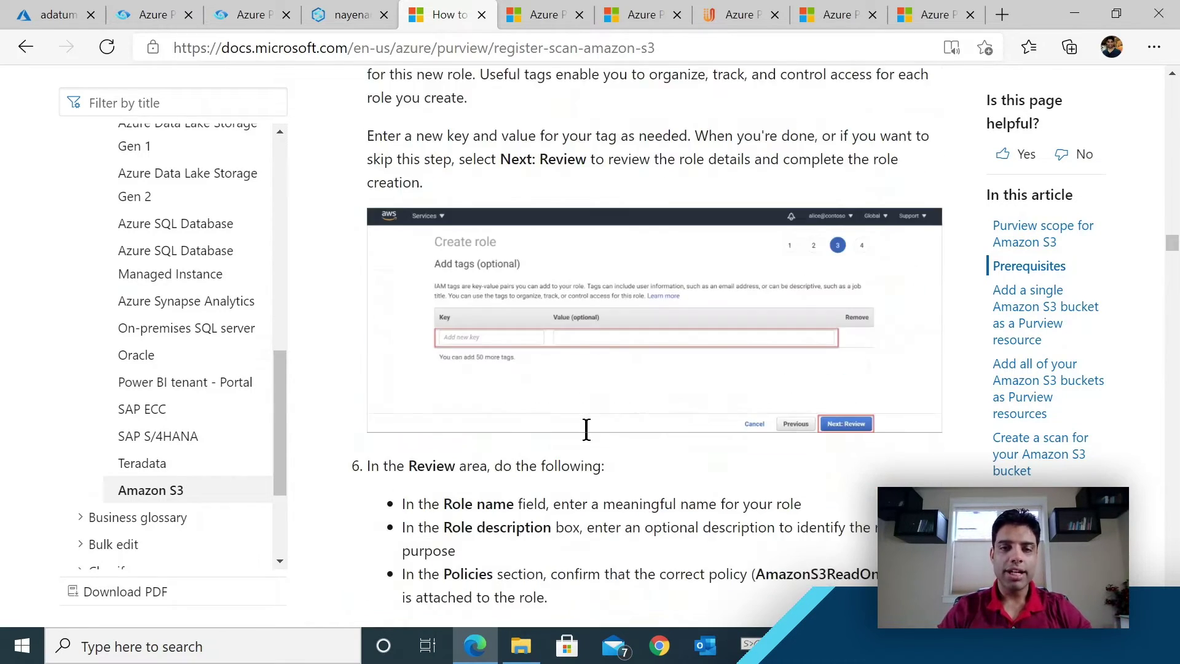
scroll(587, 428, "down", 1)
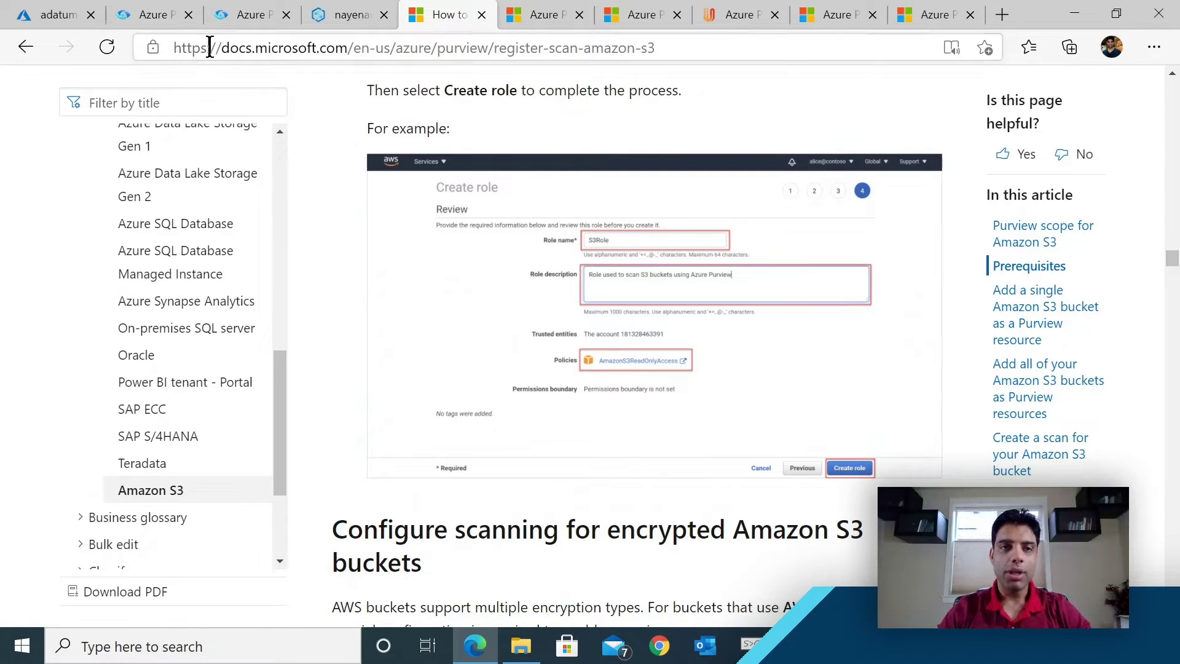
Return to Purview and cancel the new credential and the new scan of AmazonS3-HRData.
left_click(148, 18)
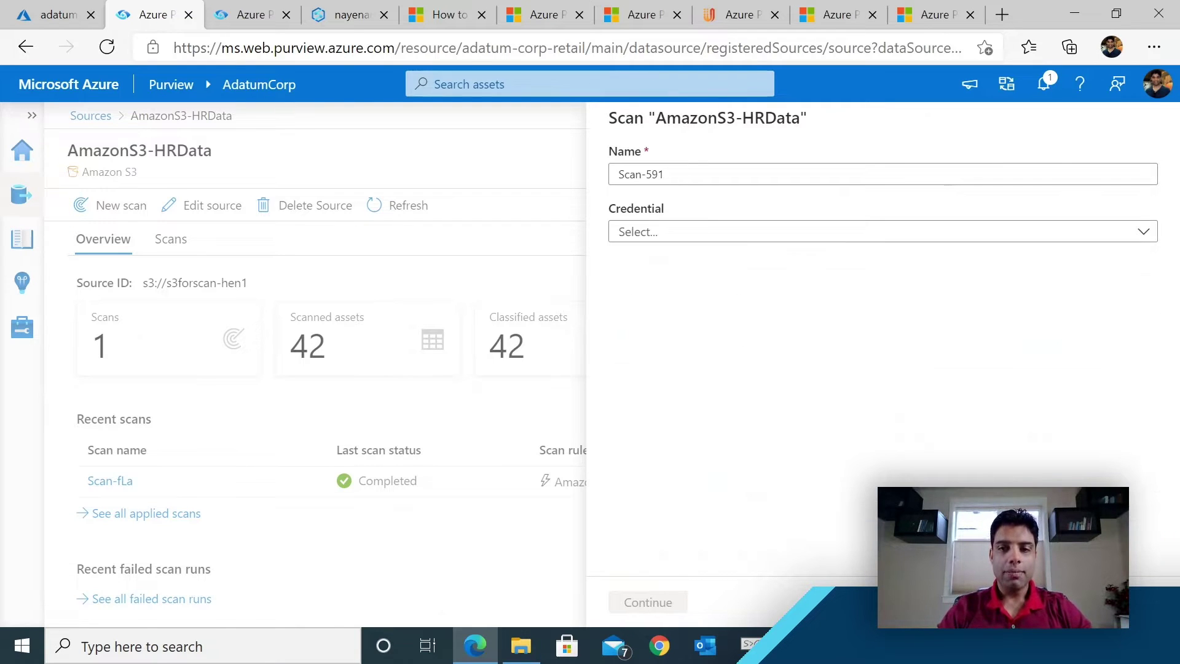
left_click(1129, 602)
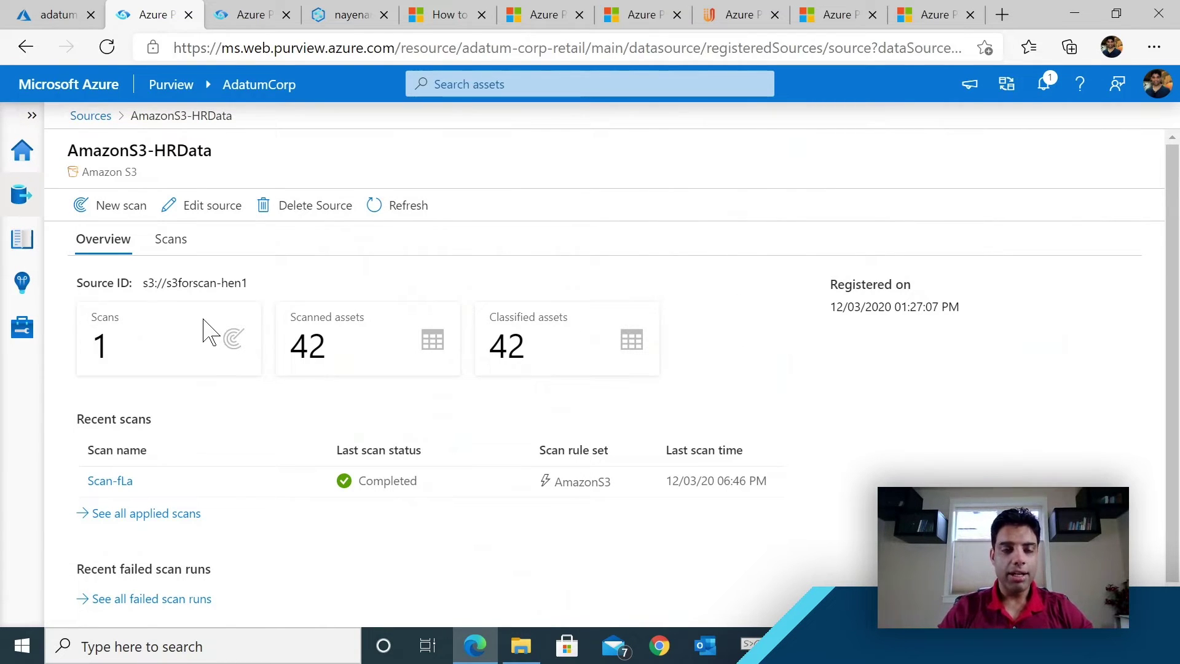
Examine the run history of Scan-fLa and its edit form, closing the form without changes.
left_click(122, 482)
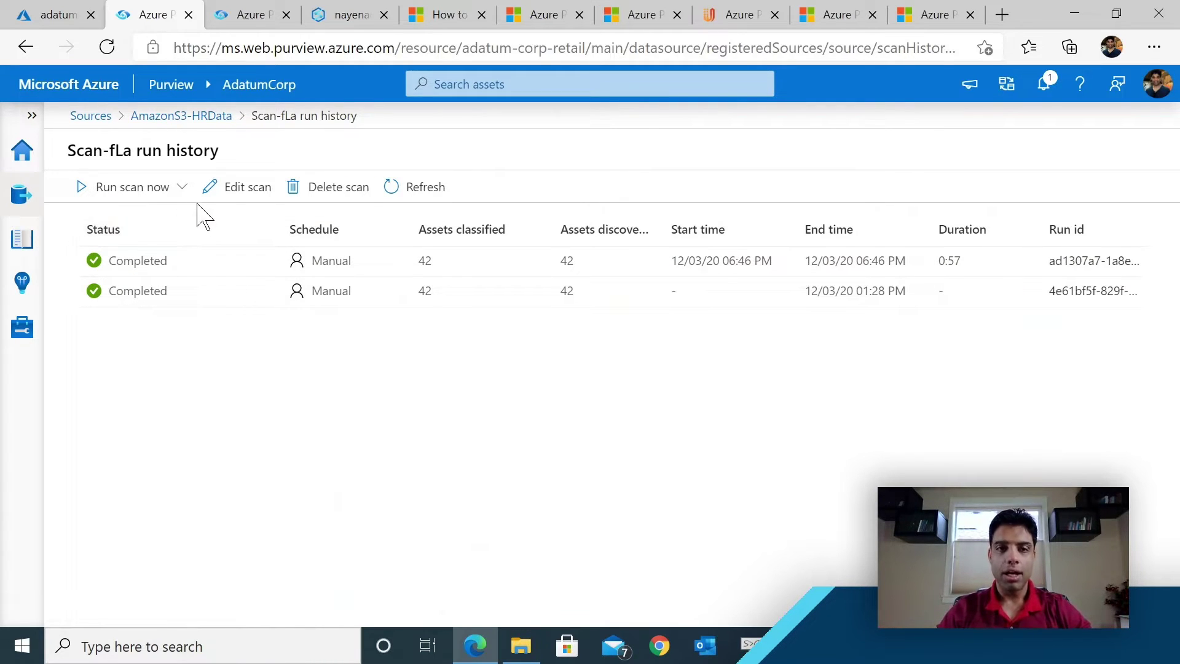
left_click(231, 194)
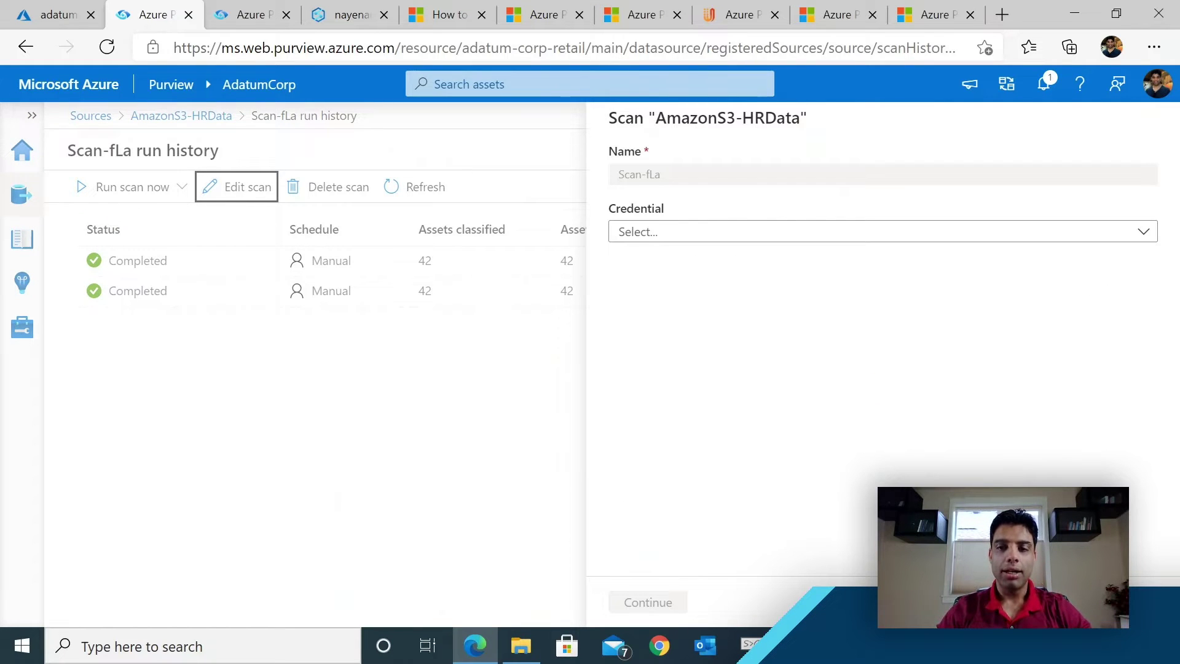
key("Escape")
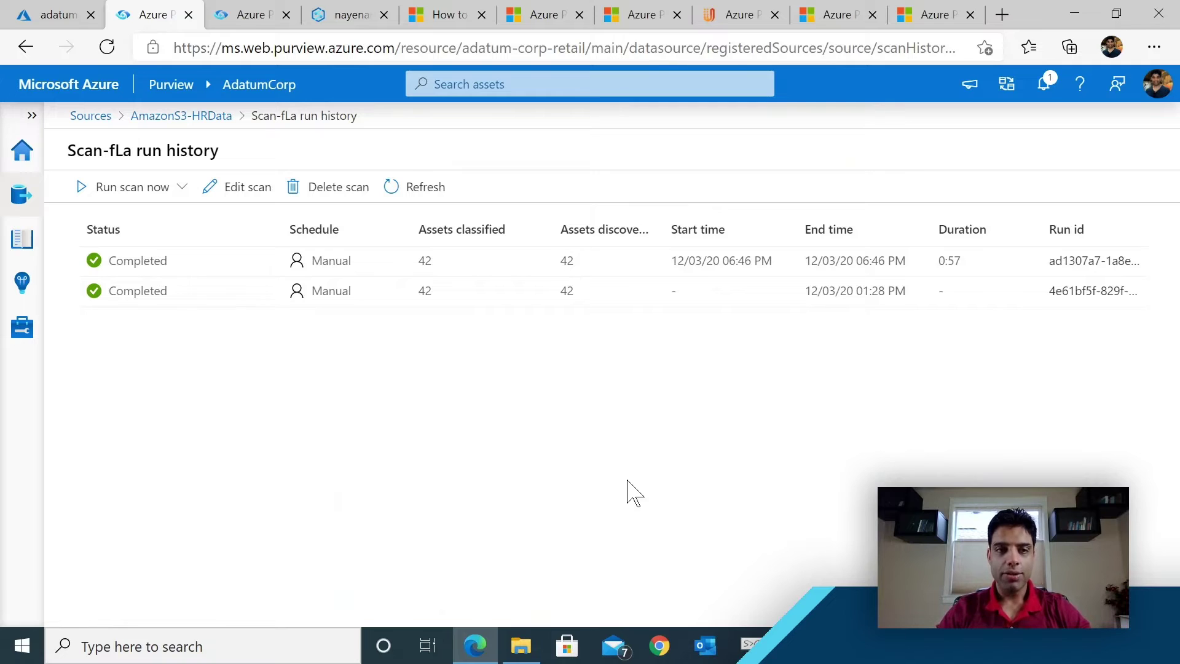
Go back to the Sources map, view the registration form for an AWS account source, and cancel it.
left_click(90, 116)
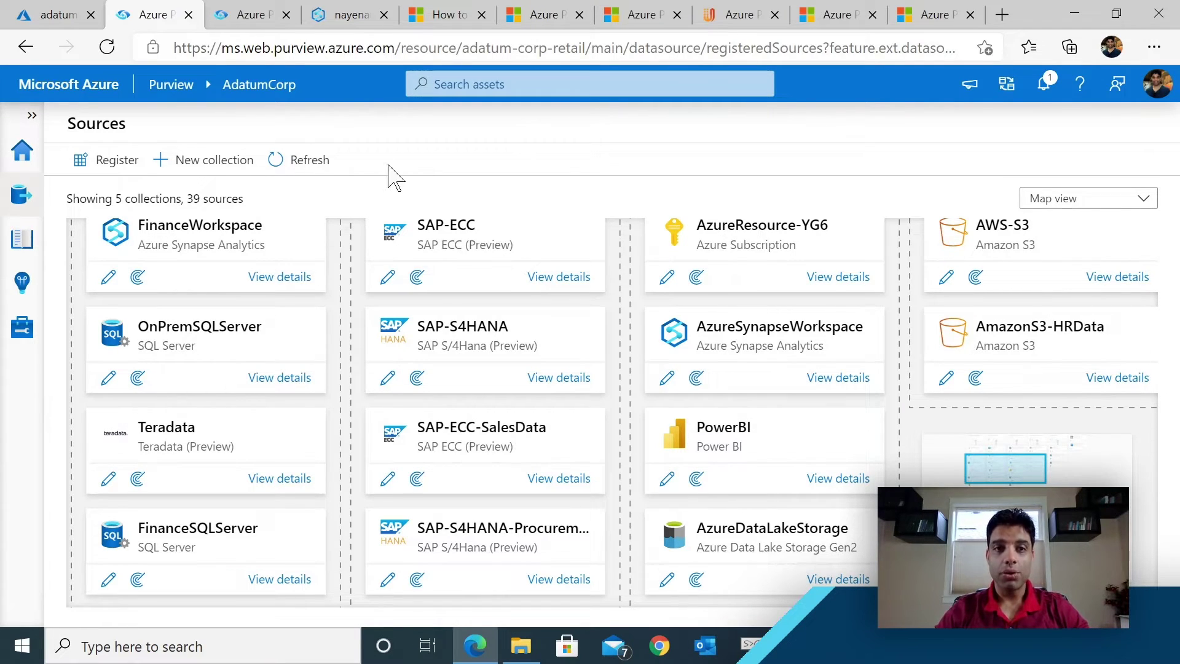
left_click(104, 160)
left_click(1011, 365)
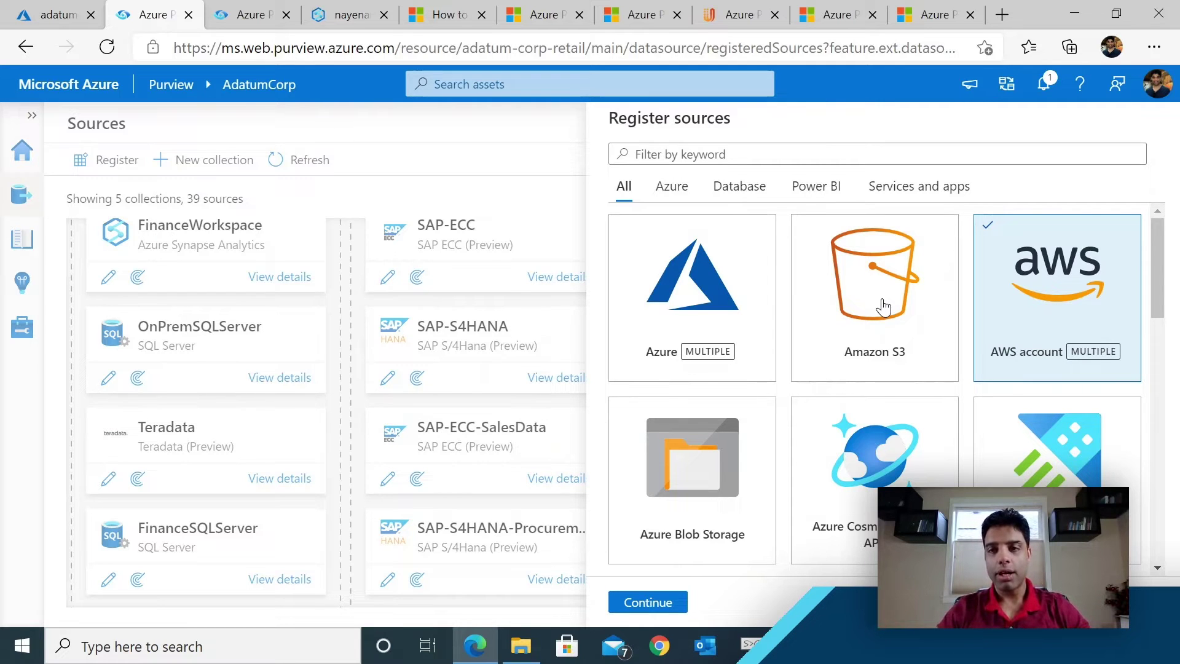
left_click(641, 607)
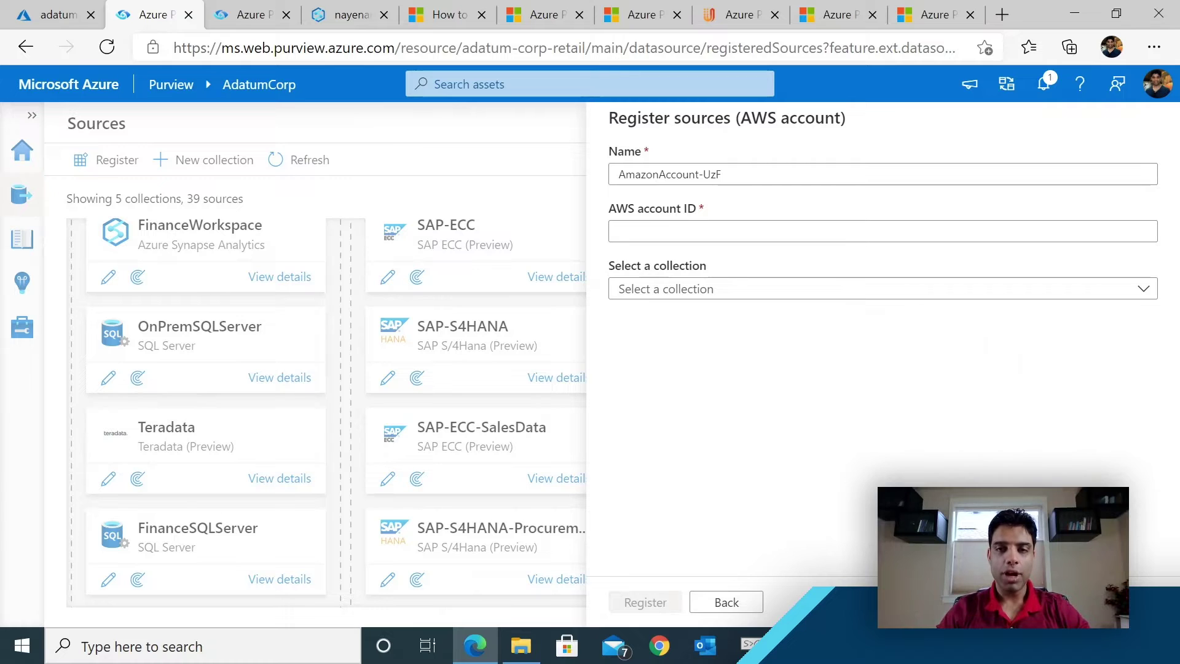
left_click(1121, 603)
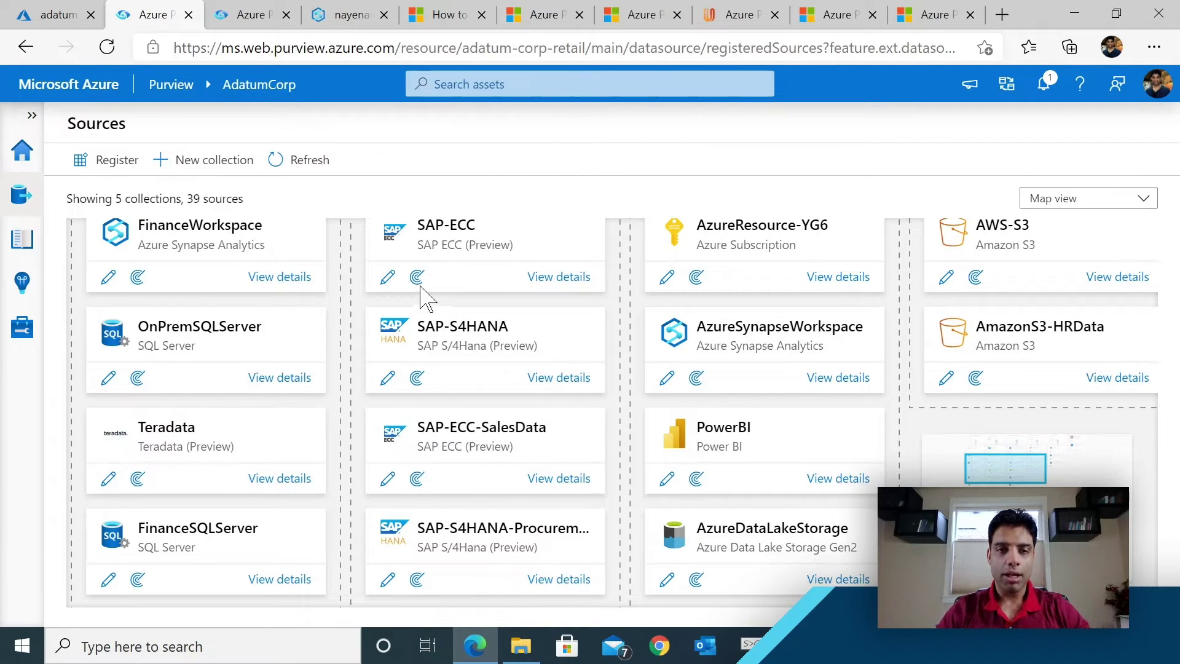
Start a new scan of the SAP-ECC source with the SAPAndOracleIR integration runtime and the SAPECCCredentials credential.
left_click(541, 280)
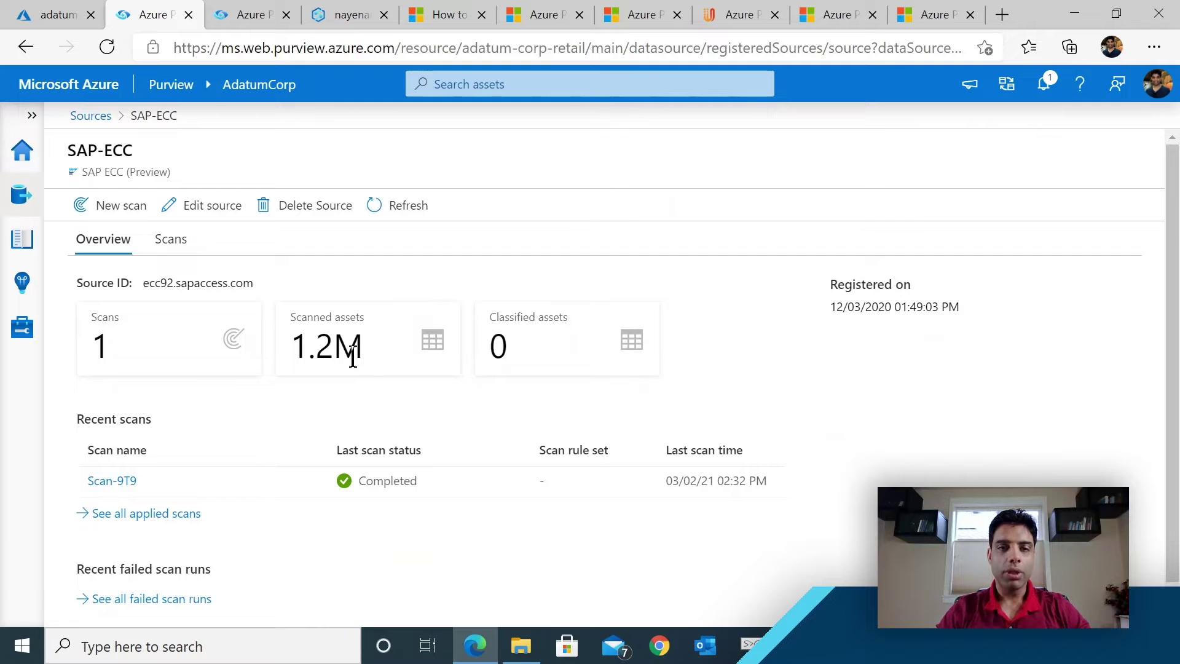
left_click(123, 206)
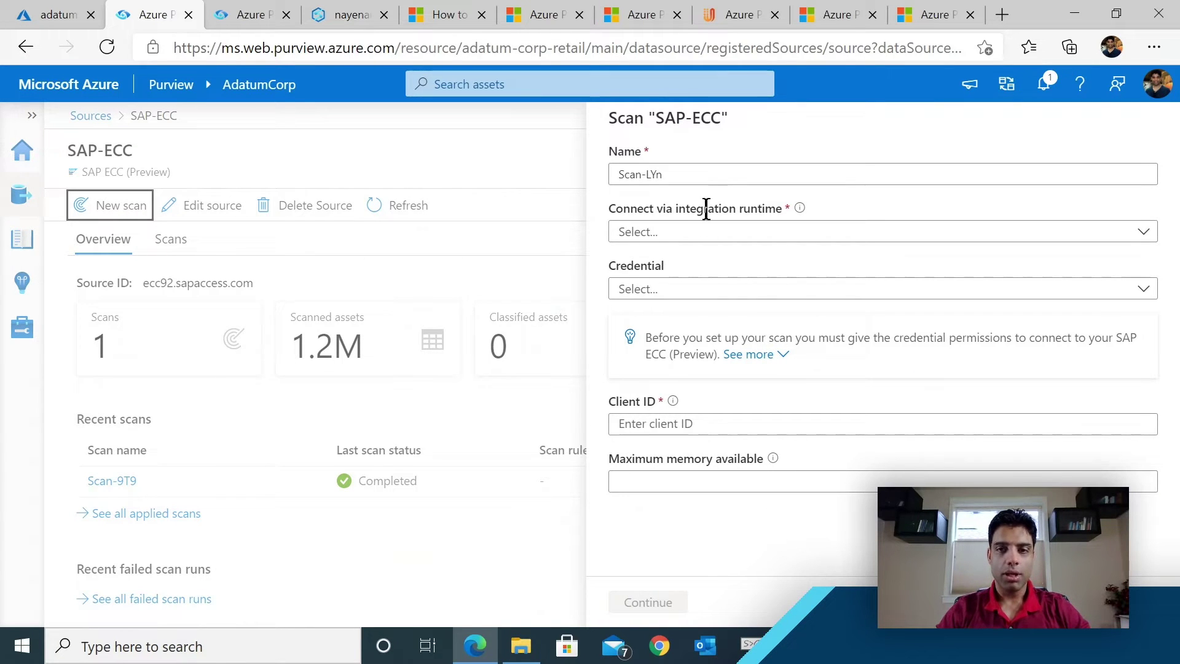
left_click(655, 233)
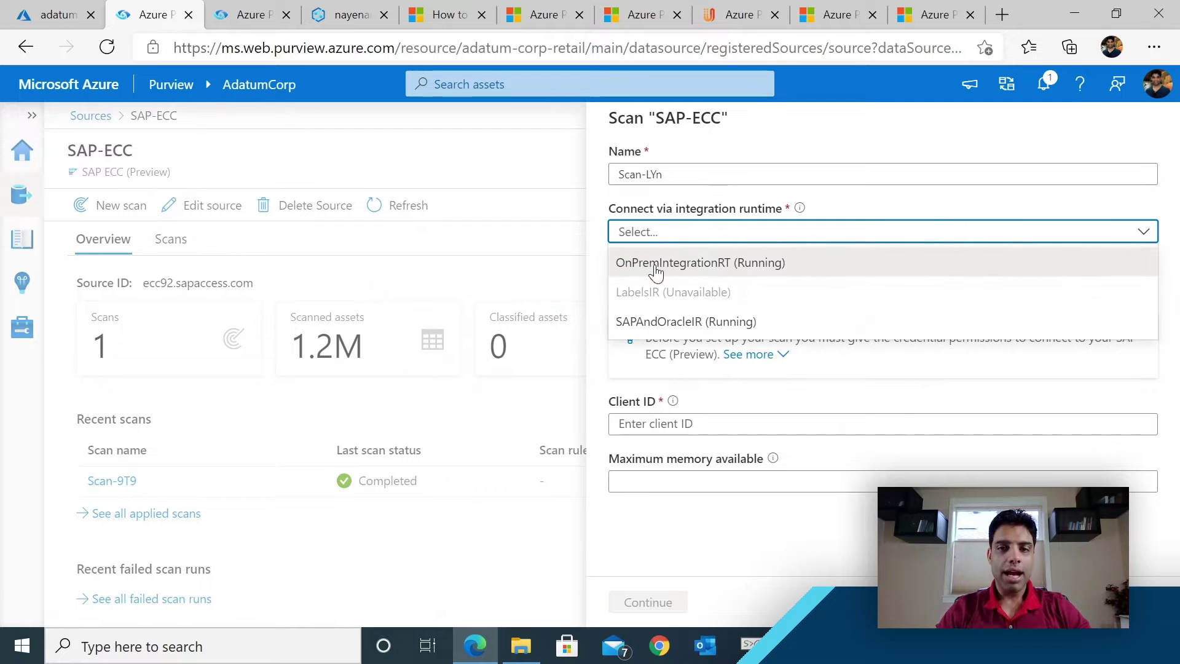
left_click(676, 327)
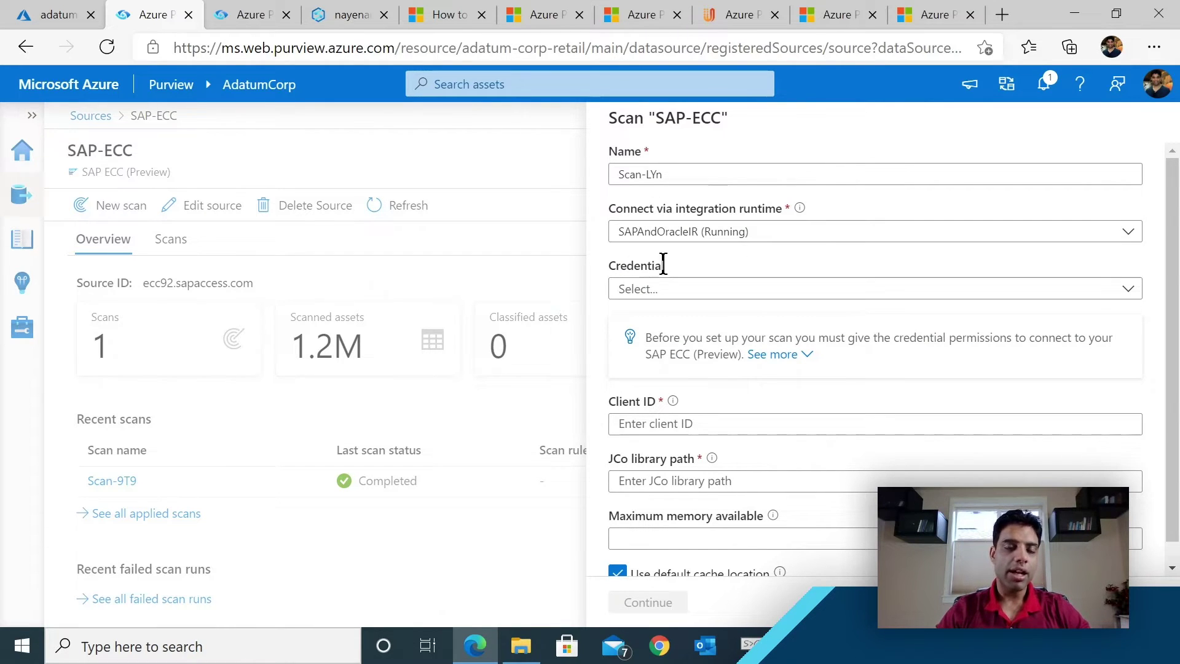
left_click(644, 289)
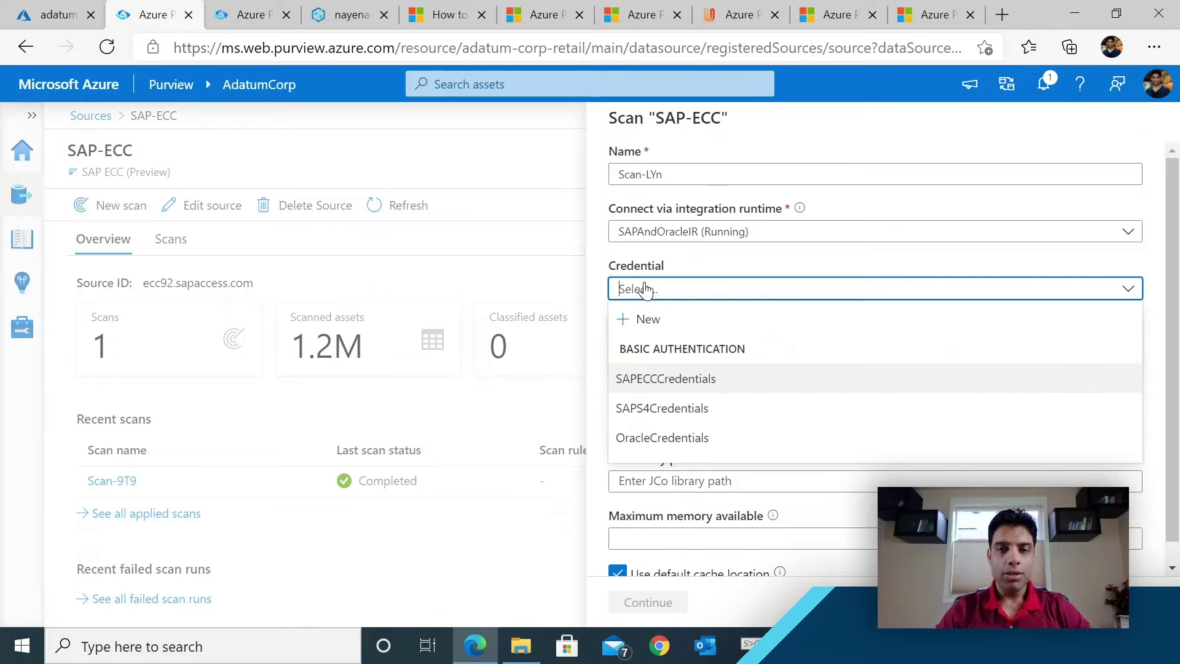
left_click(652, 385)
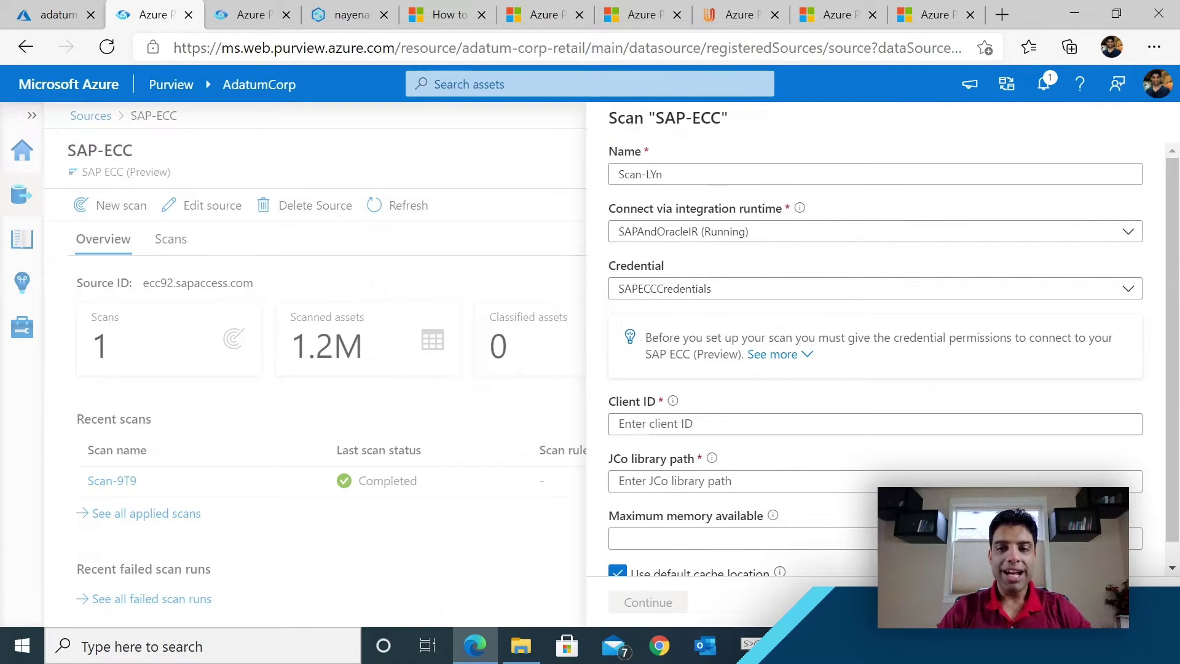
Copy the JCo library path D:\Drivers\sapjco31P_3-20009381\sapjco3-ntamd64-3.1.3 from the Notepad notes into the JCo library path of the SAP-ECC scan.
left_click(890, 645)
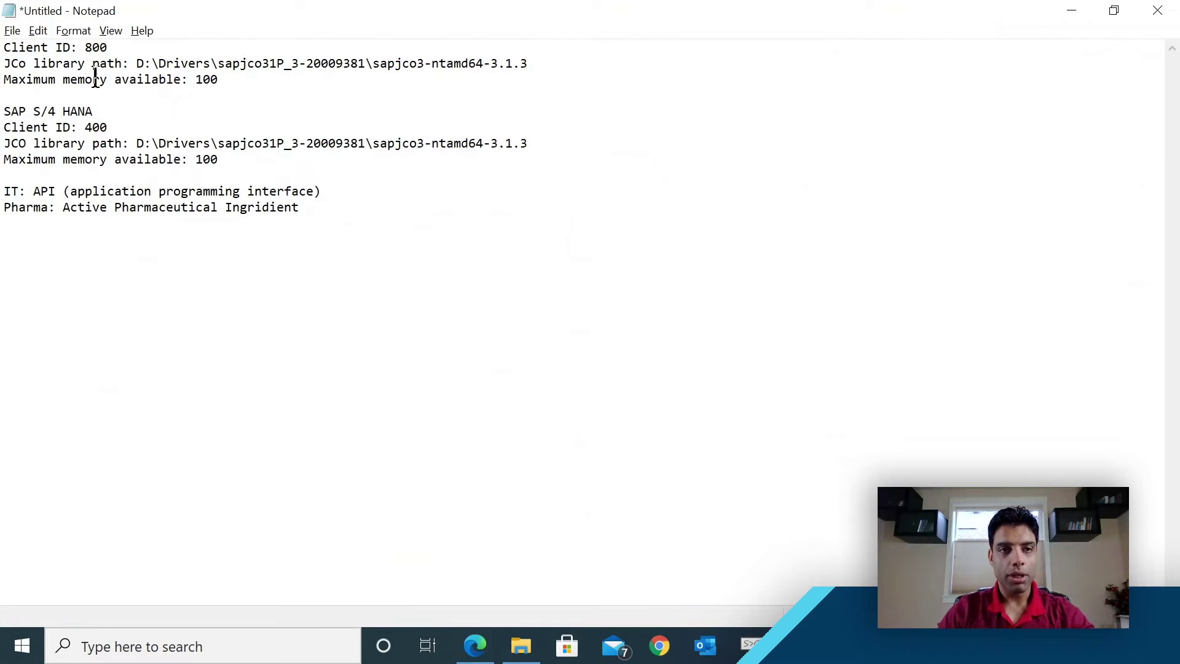
left_click_drag(254, 63, 342, 101)
left_click_drag(137, 63, 527, 66)
key("ctrl+c")
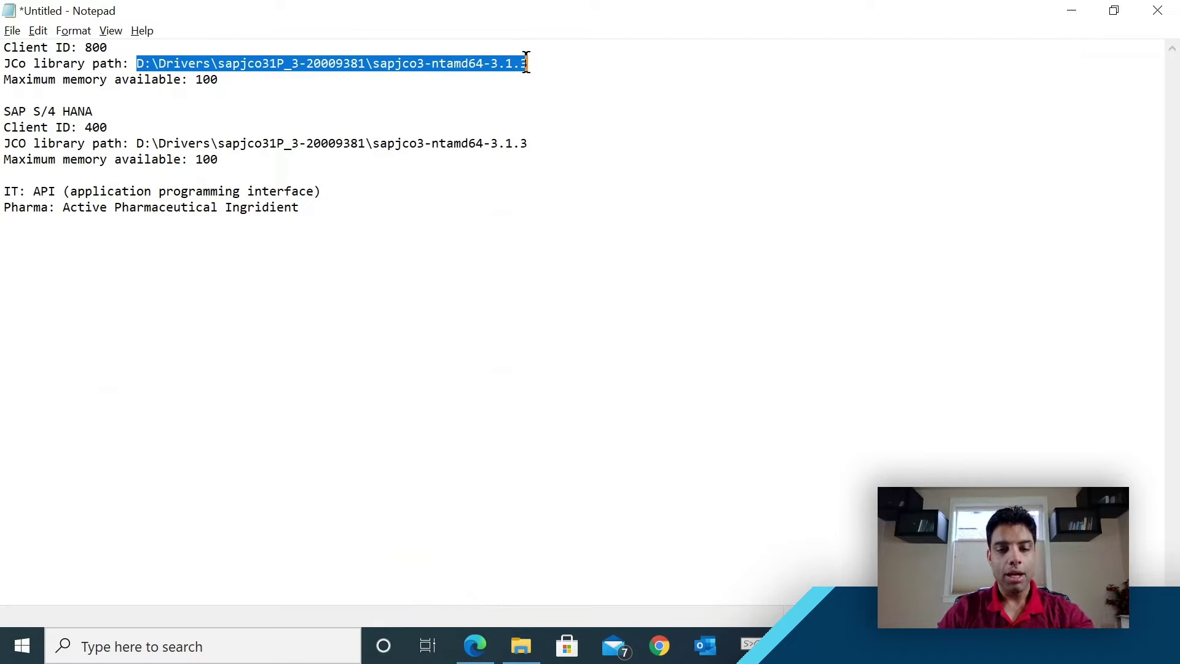
key("alt+Tab")
left_click(664, 482)
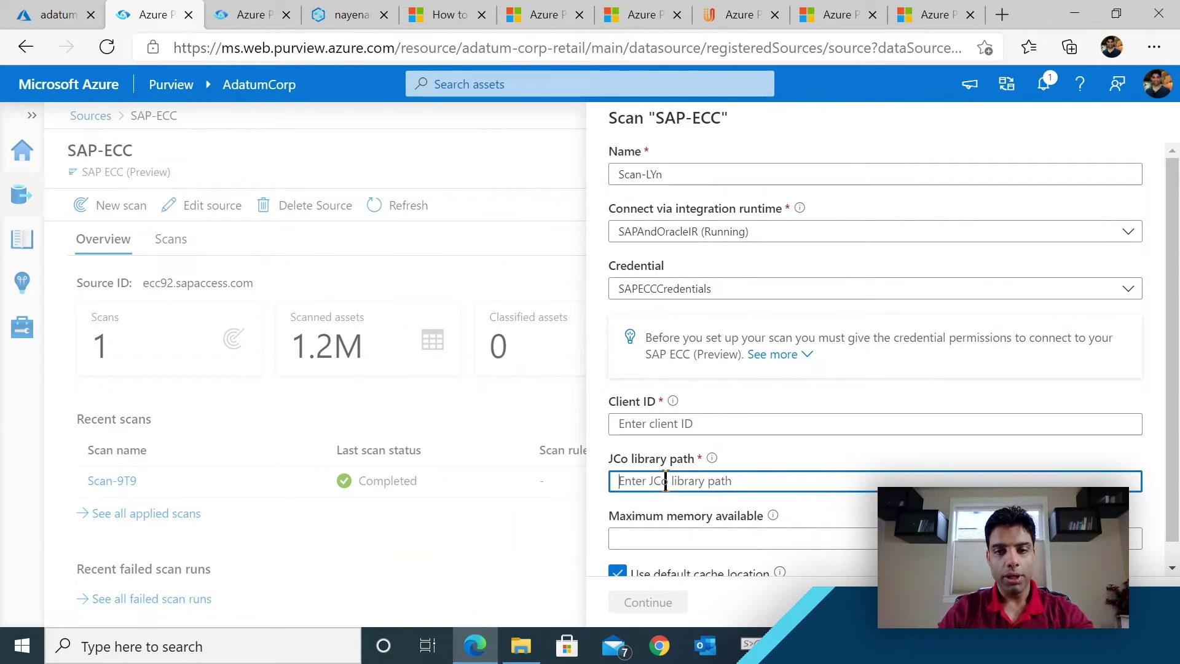
key("ctrl+v")
Set the SAP-ECC scan's client ID to 800 and its maximum available memory to 100.
left_click(663, 429)
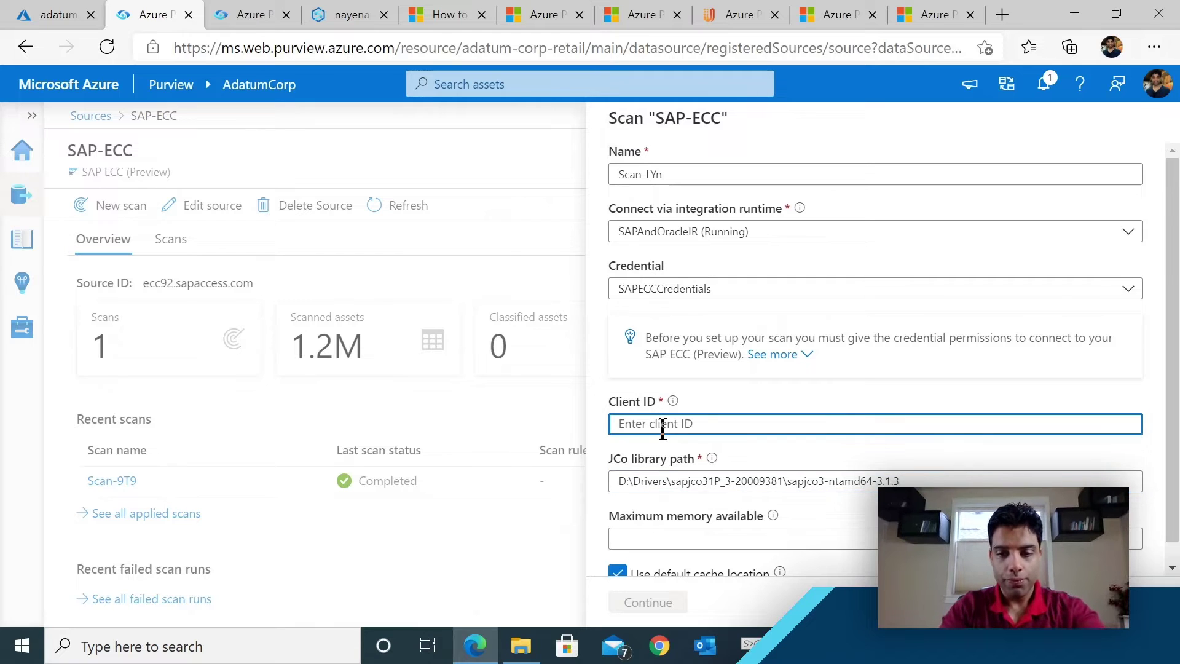
type("800")
left_click(691, 540)
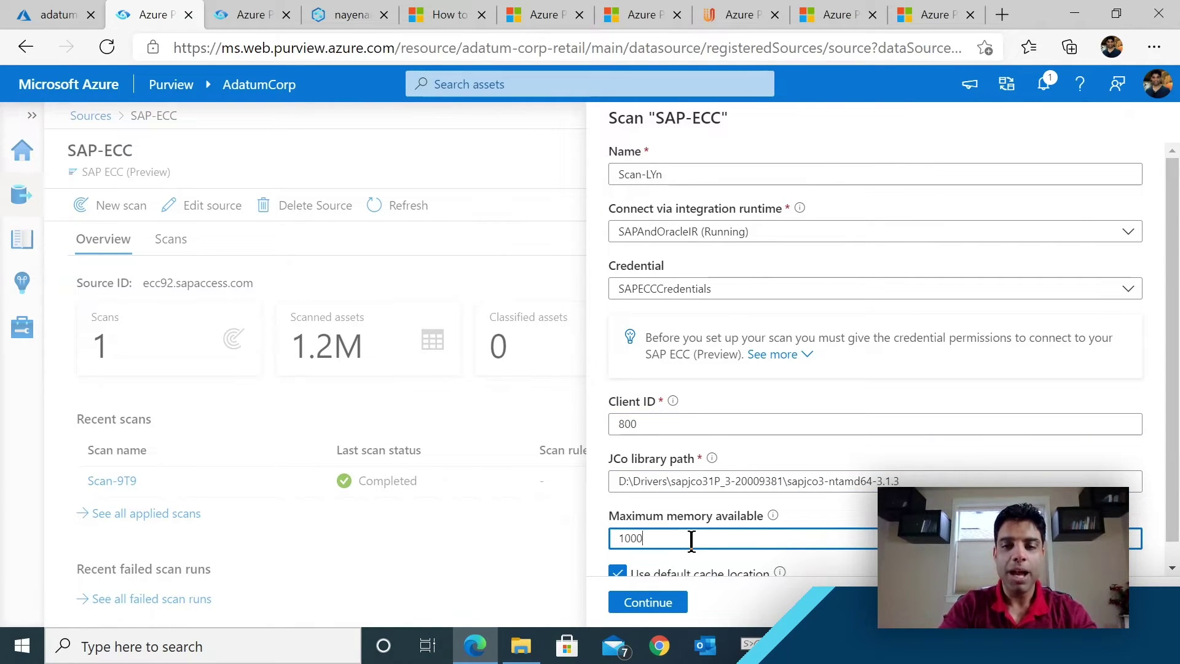
type("1000")
key("BackSpace")
scroll(692, 540, "down", 1)
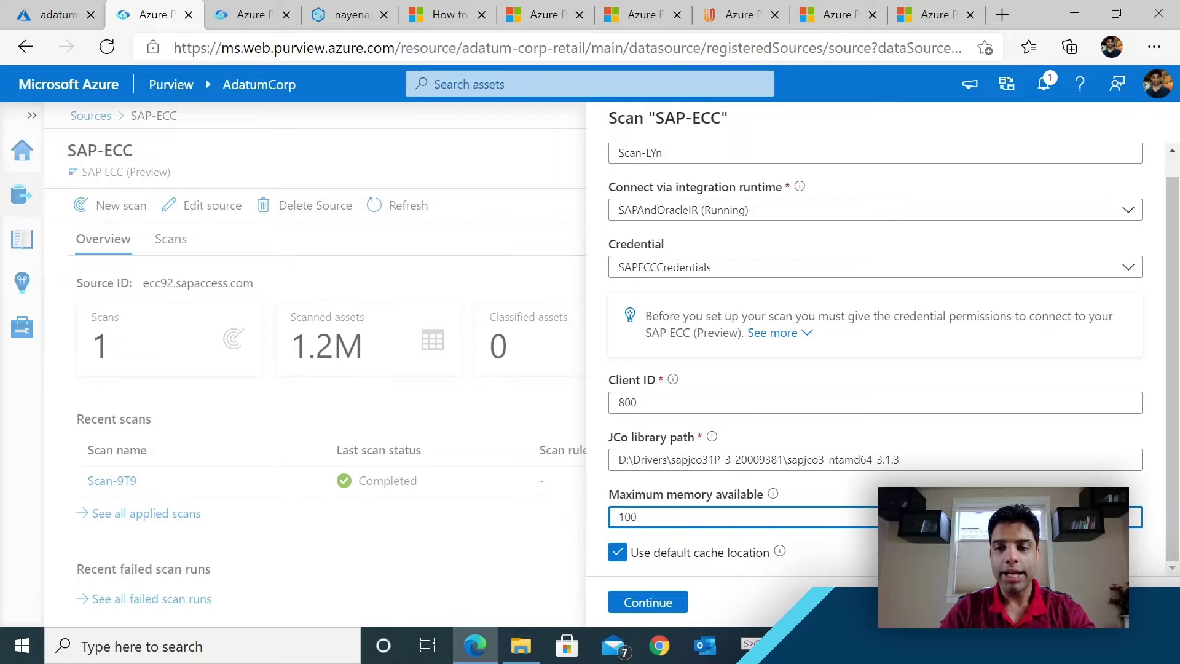
View the scan trigger settings for SAP-ECC, abandon the new scan, and return to the Sources map.
left_click(648, 602)
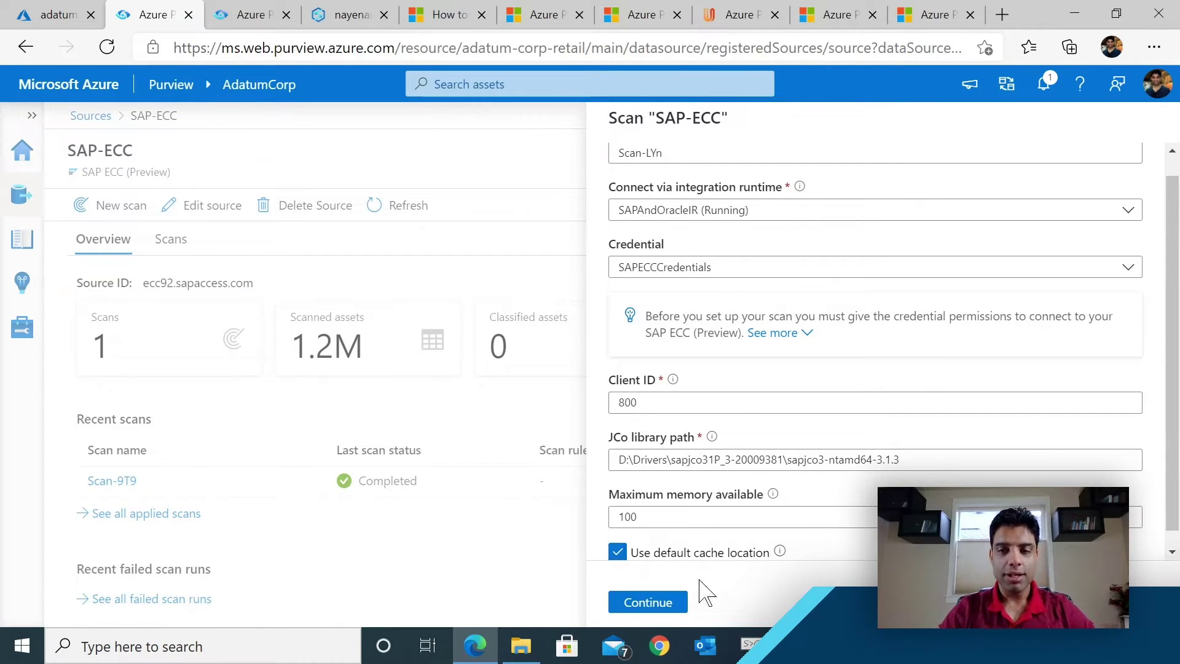
left_click(643, 605)
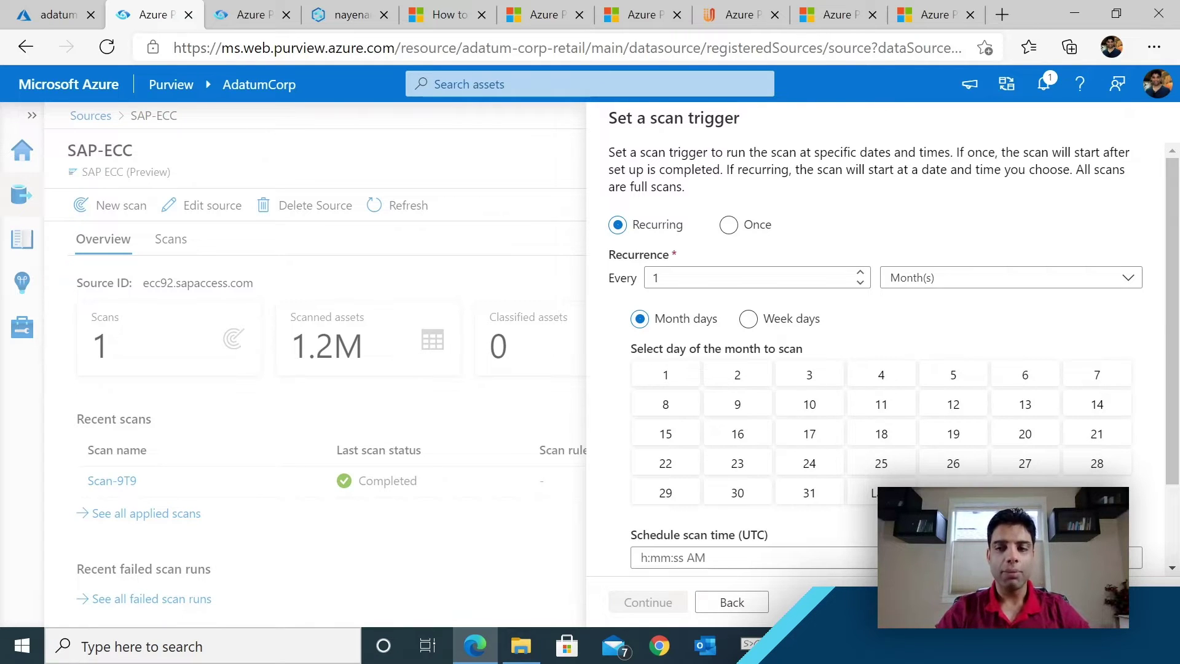
left_click(732, 602)
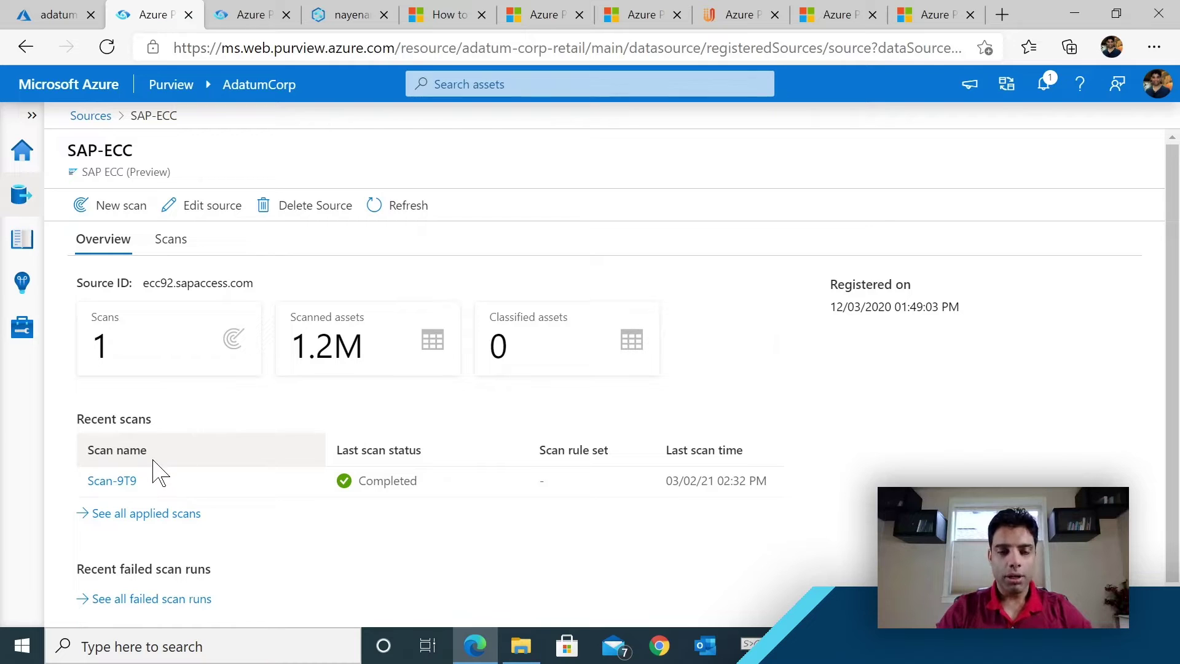
left_click(96, 116)
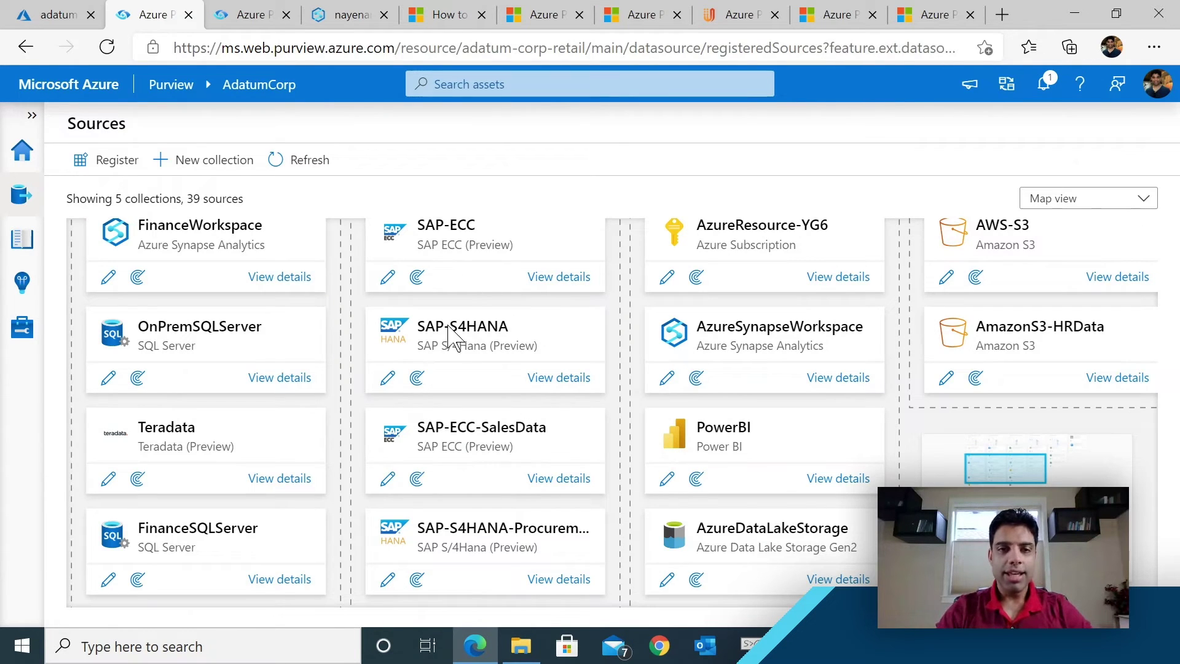
View the registration form for an Oracle source and the other available source types, and cancel the registration.
left_click(139, 167)
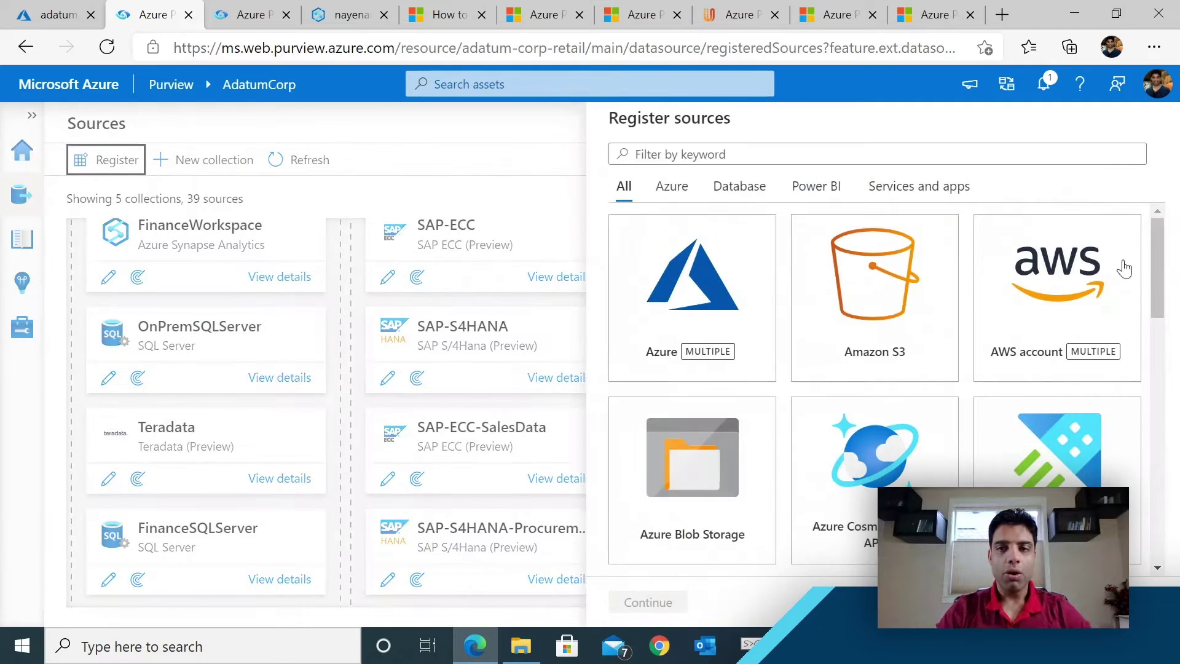
scroll(1033, 402, "down", 12)
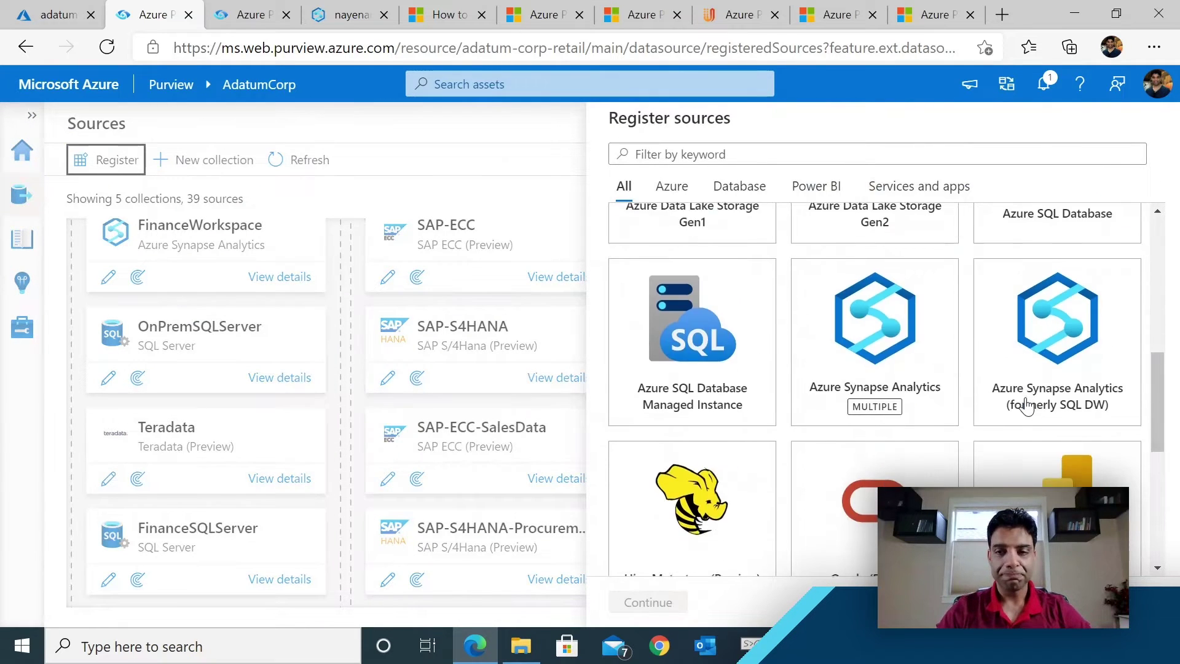
left_click(885, 254)
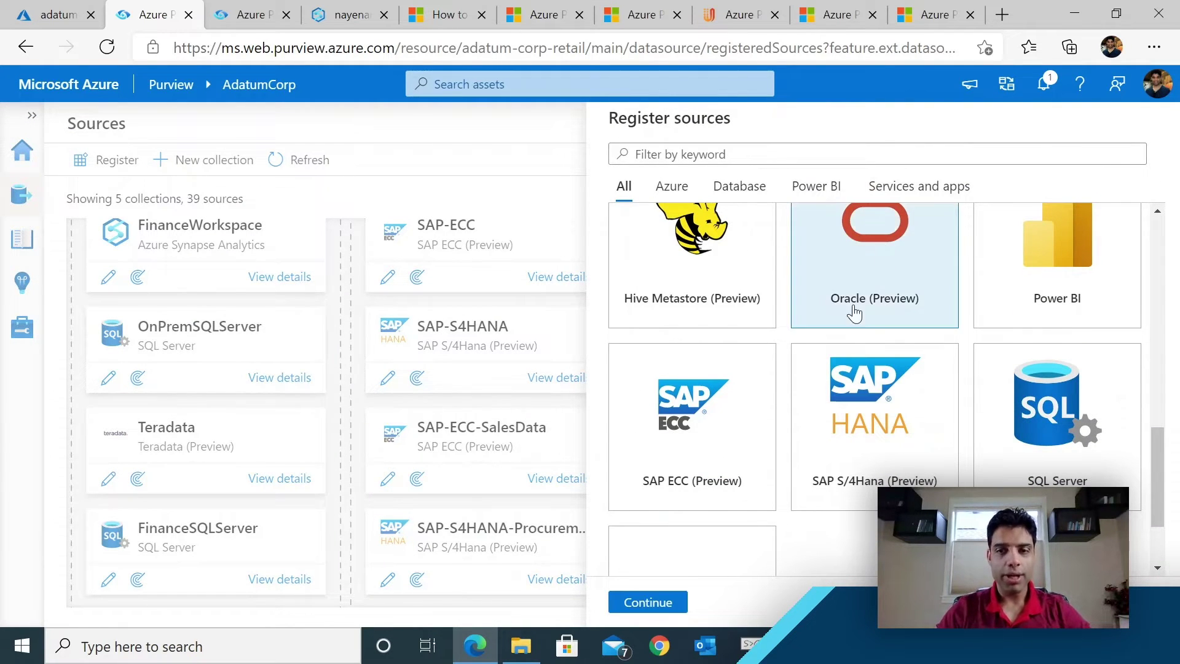
left_click(637, 601)
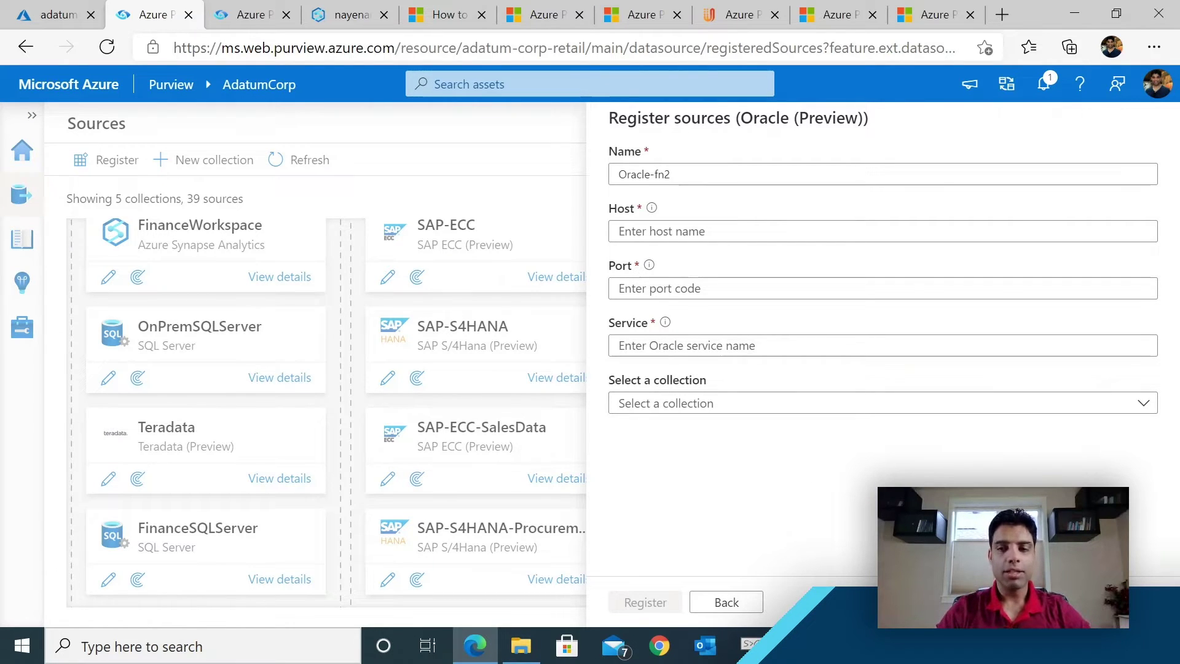
left_click(749, 604)
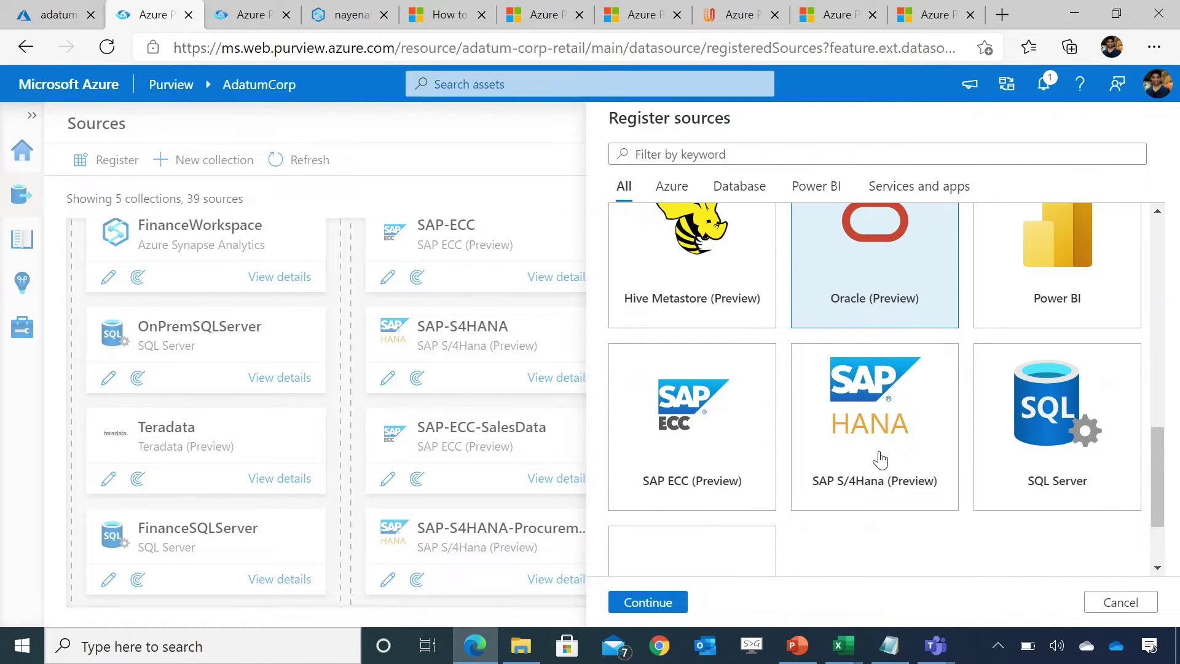
scroll(880, 460, "up", 2)
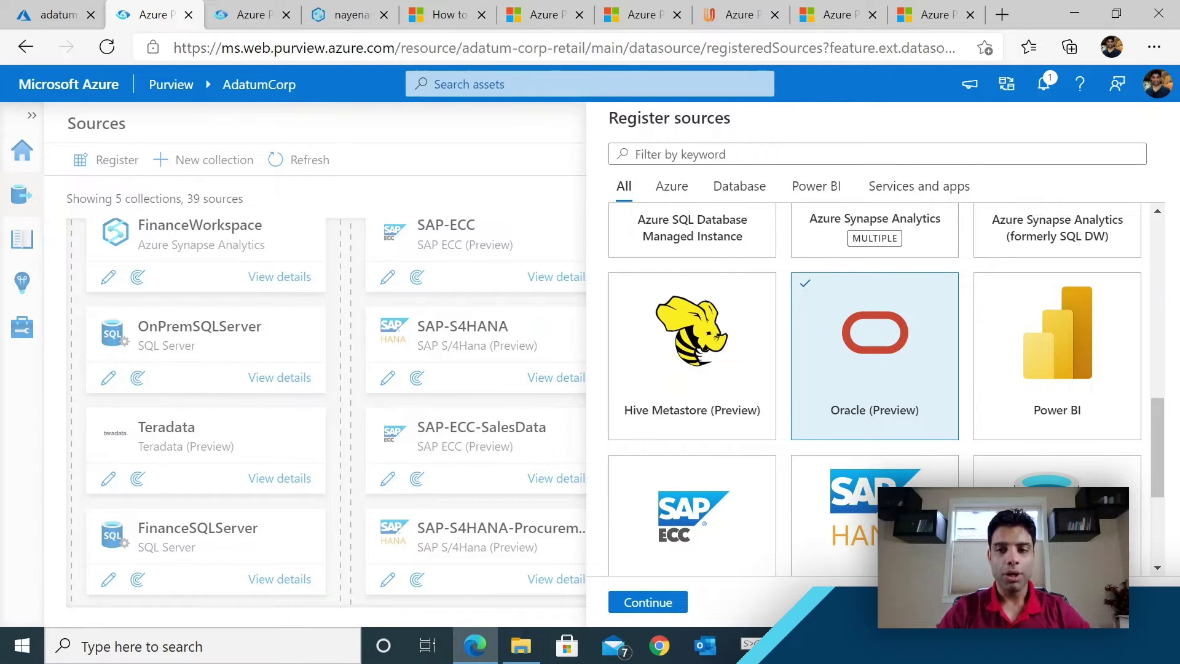
left_click(1126, 602)
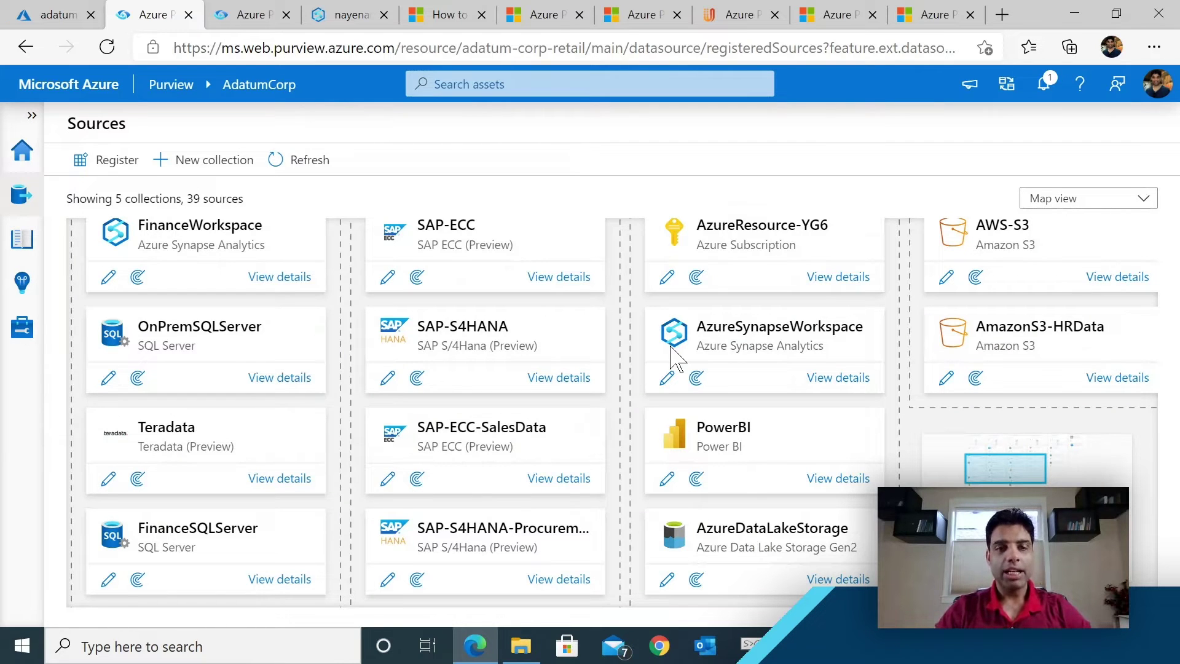
Look over the collections on the Sources map and open the registration form for an Azure (multiple) source.
scroll(670, 360, "up", 5)
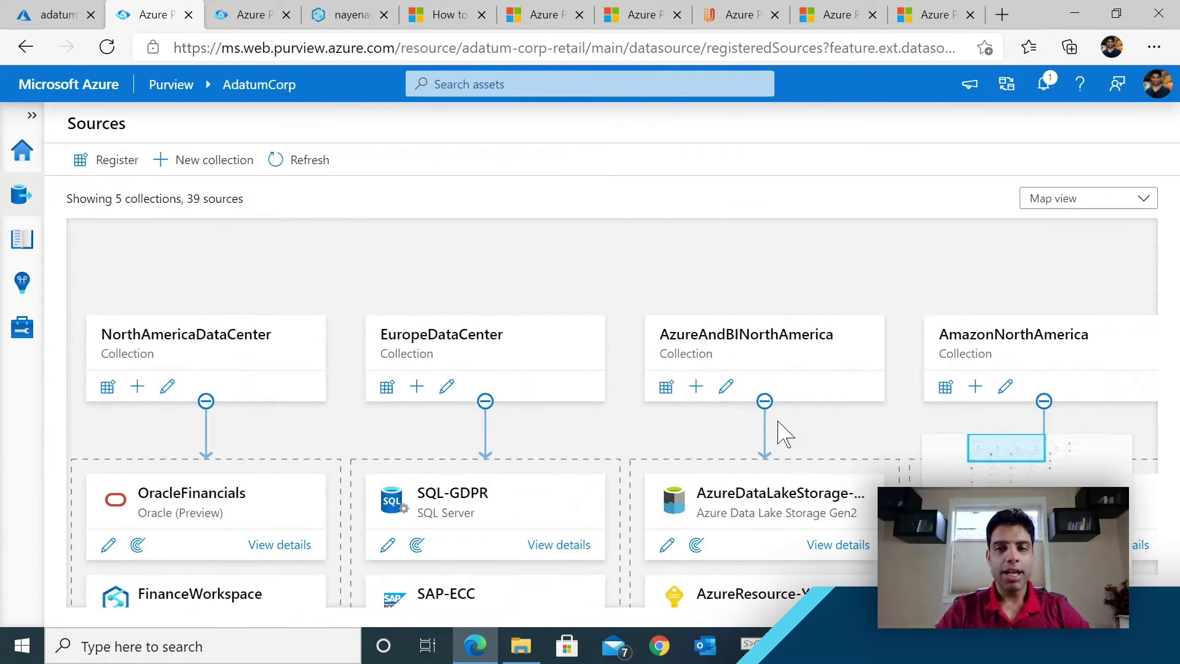
scroll(786, 433, "down", 3)
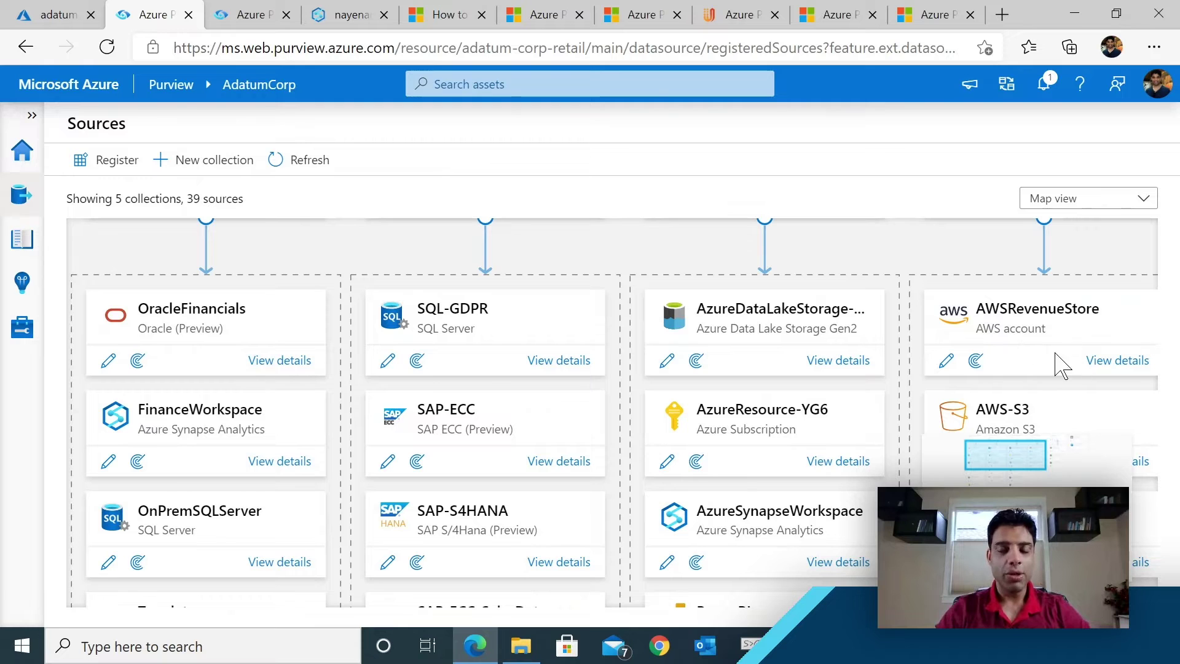
left_click(102, 161)
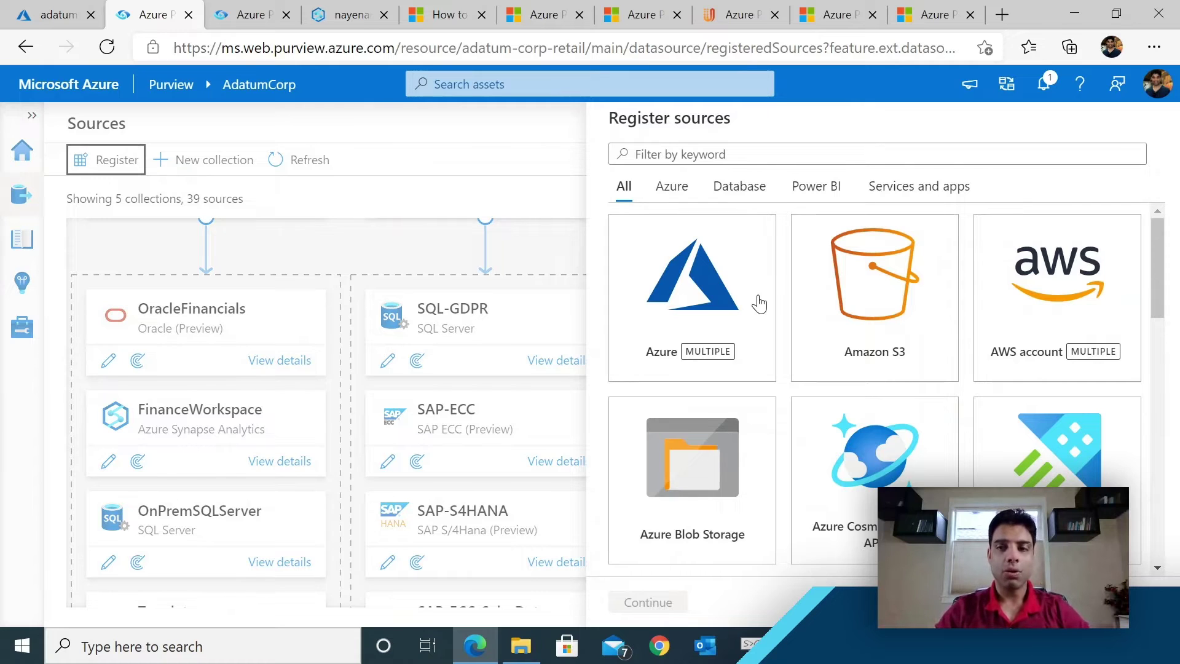
left_click(747, 305)
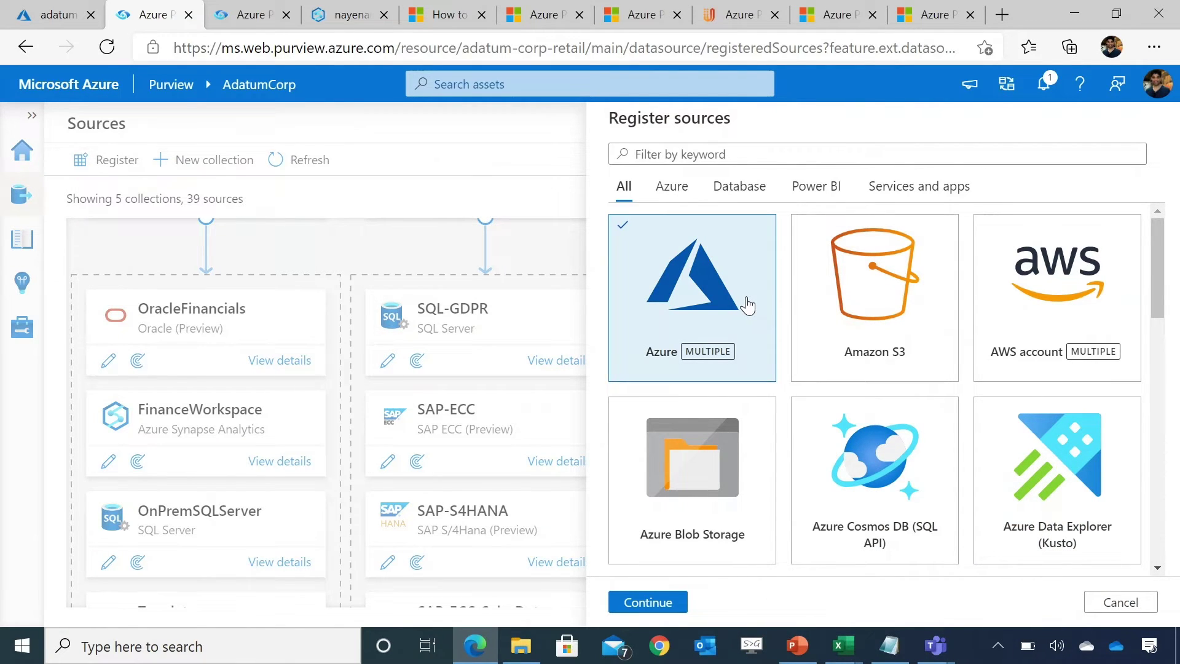
left_click(657, 611)
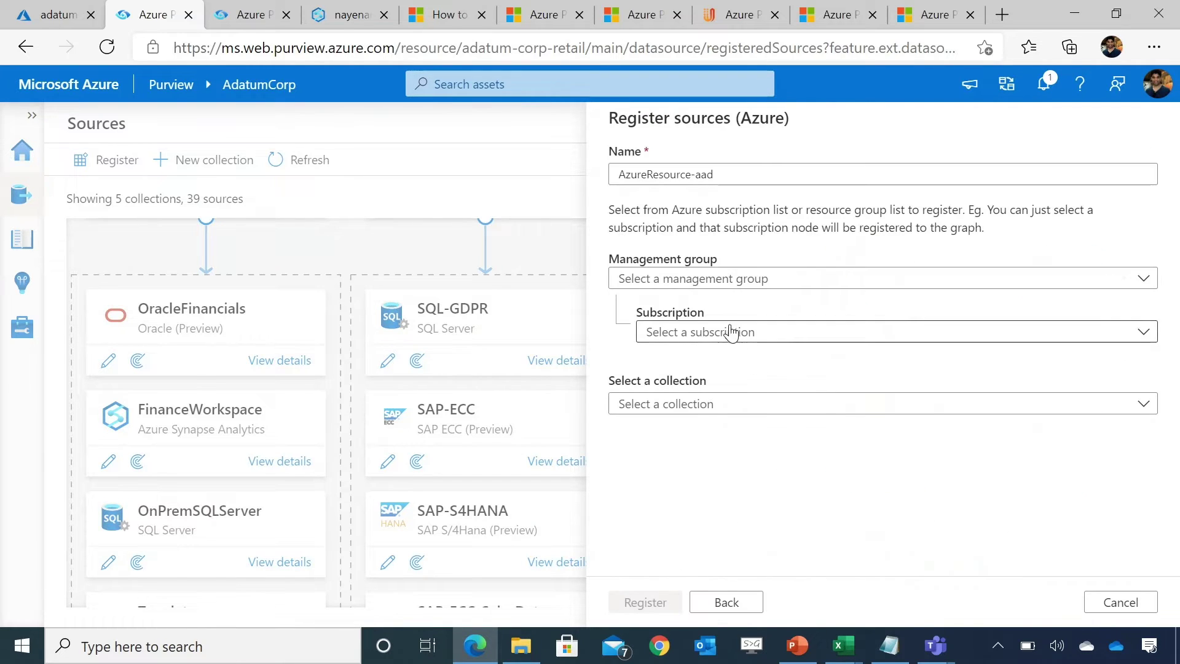
Select management group CnAI Orchestration Service Public Corp prod, subscription ADC_TEST_ColdTier and resource group ADC for the Azure source, and cancel the registration.
left_click(651, 281)
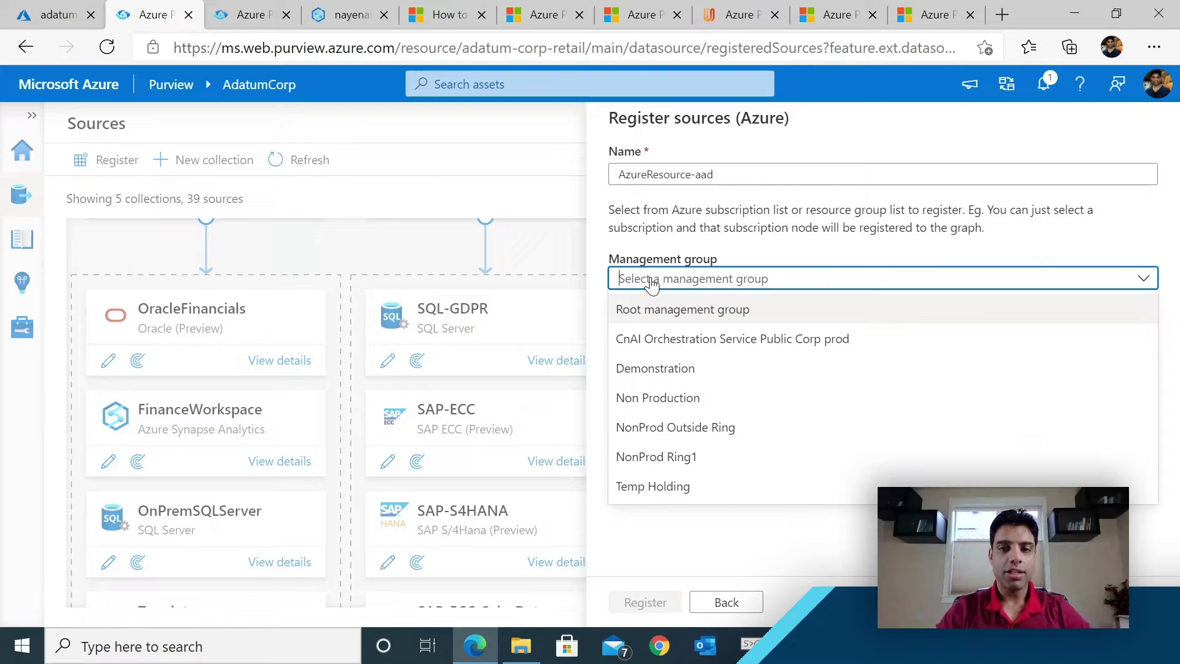
left_click(666, 338)
left_click(666, 338)
left_click(661, 361)
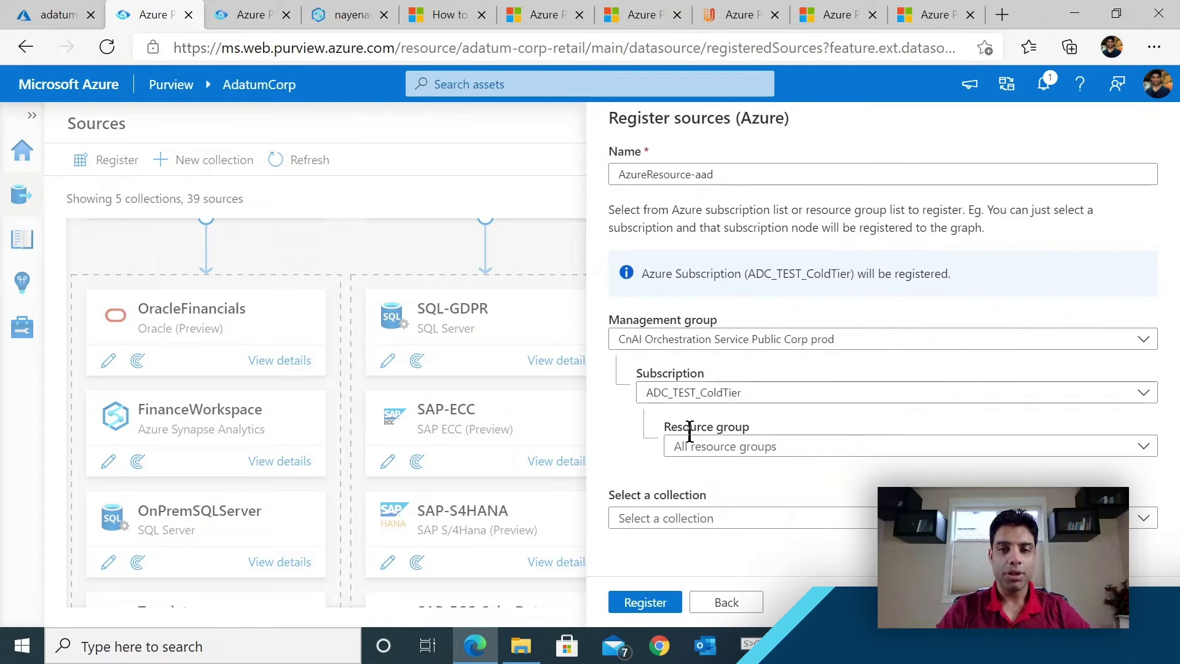
left_click(697, 454)
left_click(708, 499)
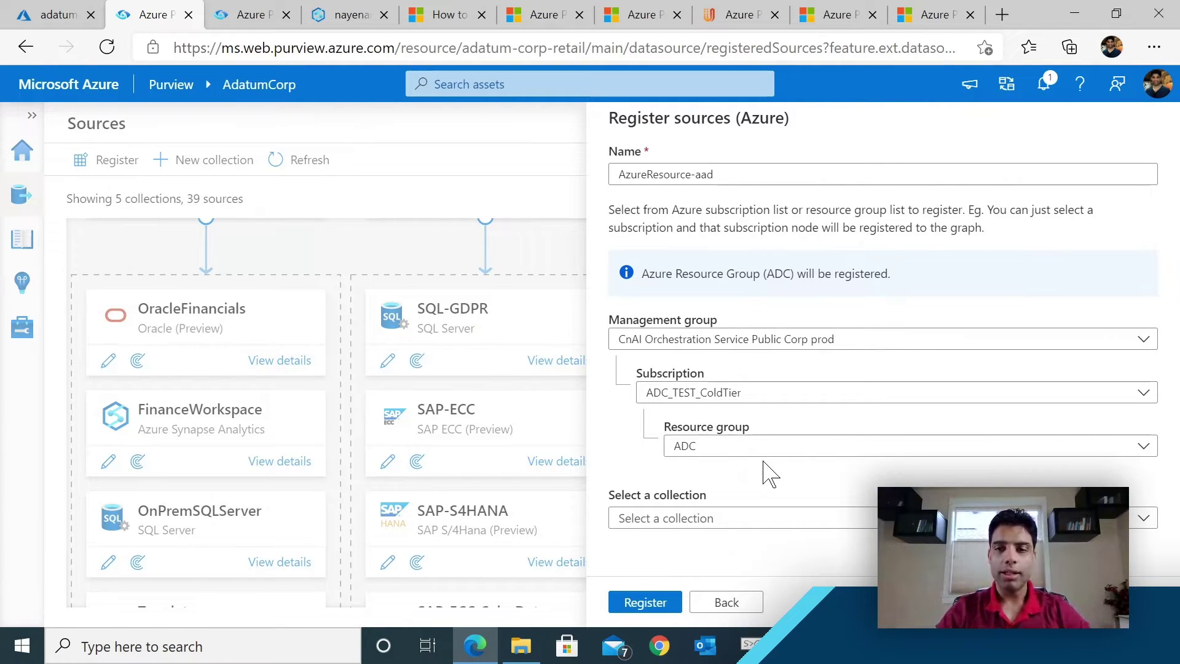
left_click(1120, 602)
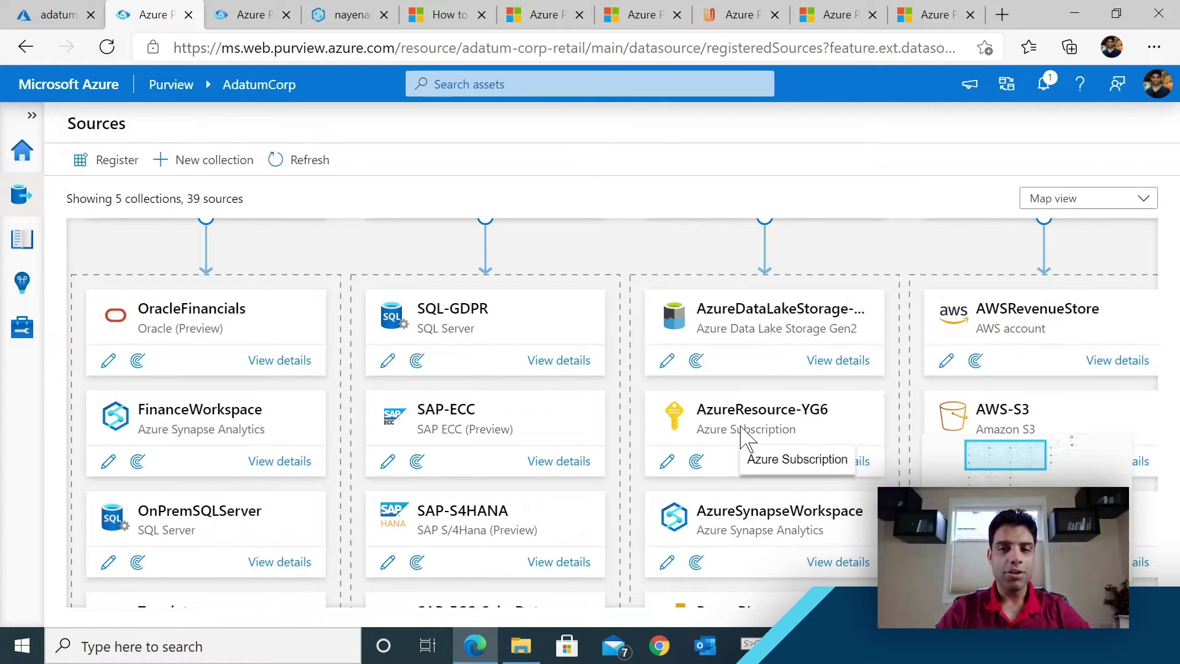
Open a new scan for the AzureResource-YG6 subscription and examine its resource type and credential options.
left_click(839, 461)
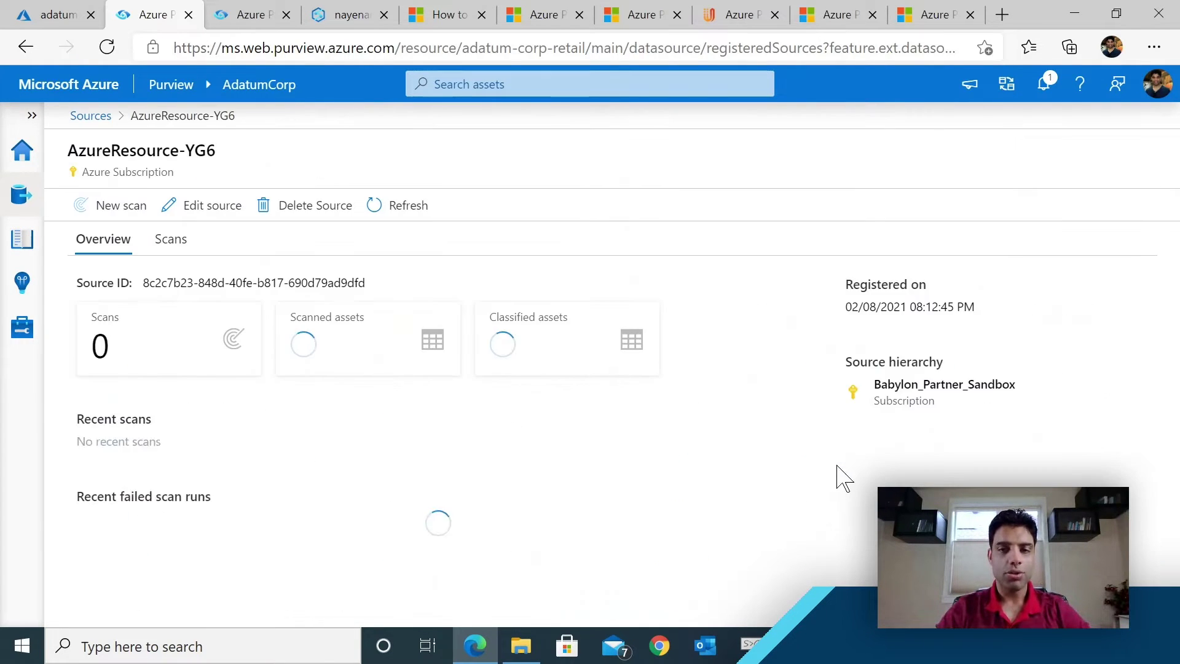
left_click(118, 209)
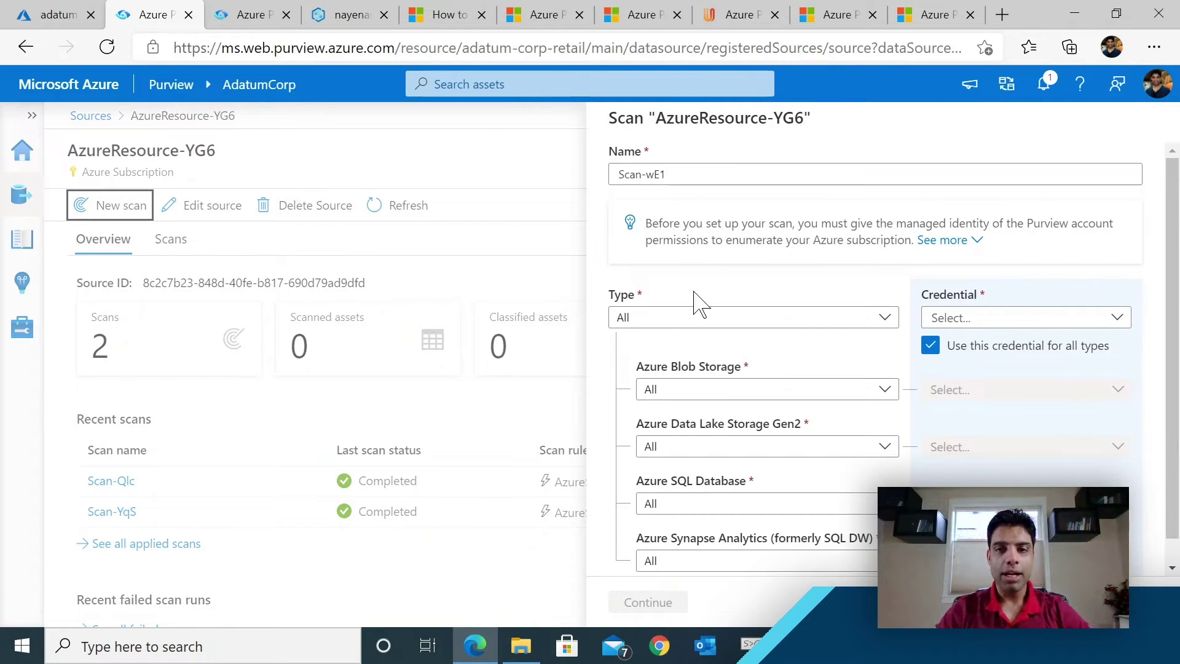
scroll(743, 395, "down", 1)
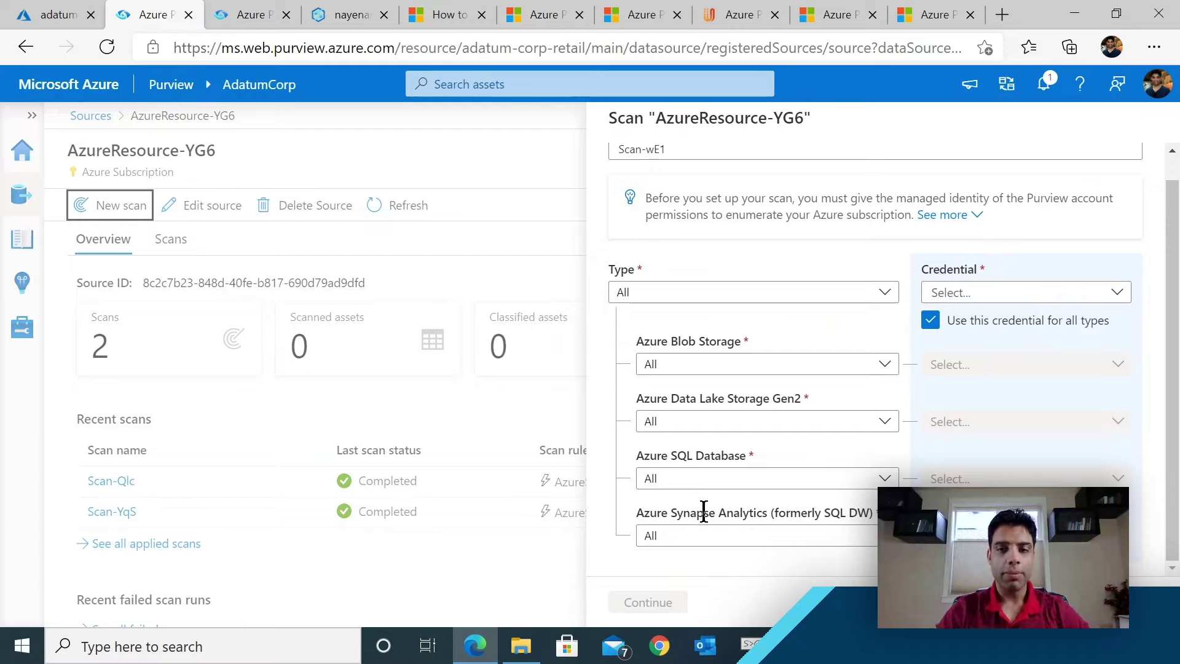
Review the Azure Blob Storage accounts included in the AzureResource-YG6 scan and set the scan credential to Purview MSI.
left_click(778, 367)
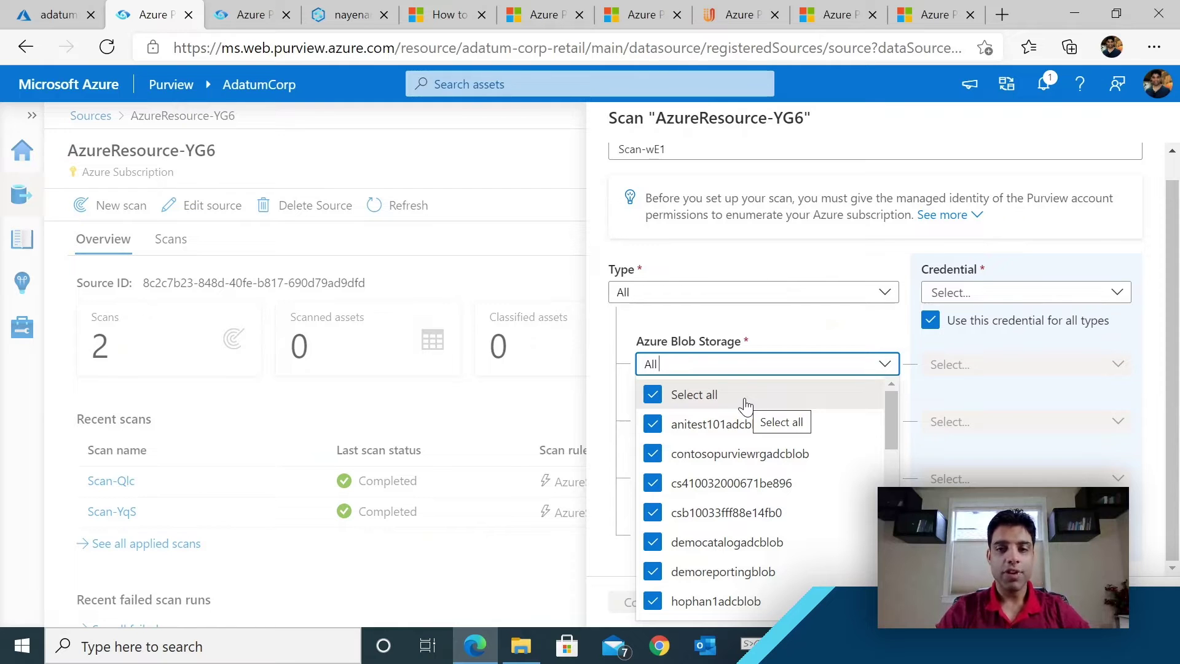
left_click(798, 347)
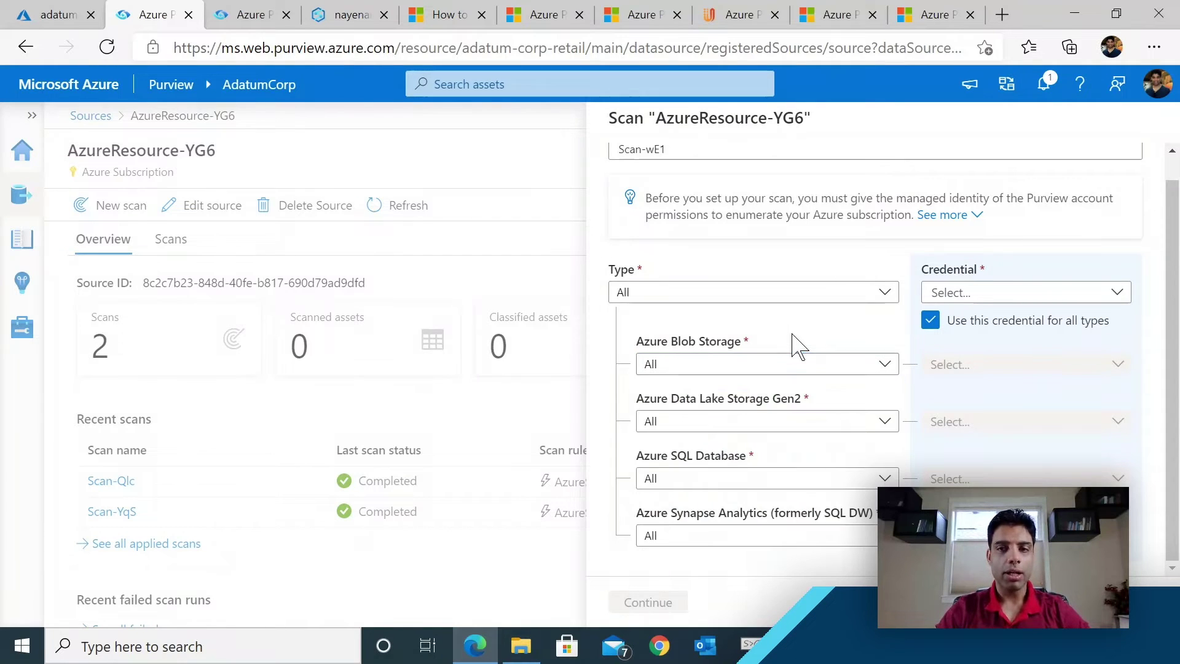
left_click(953, 297)
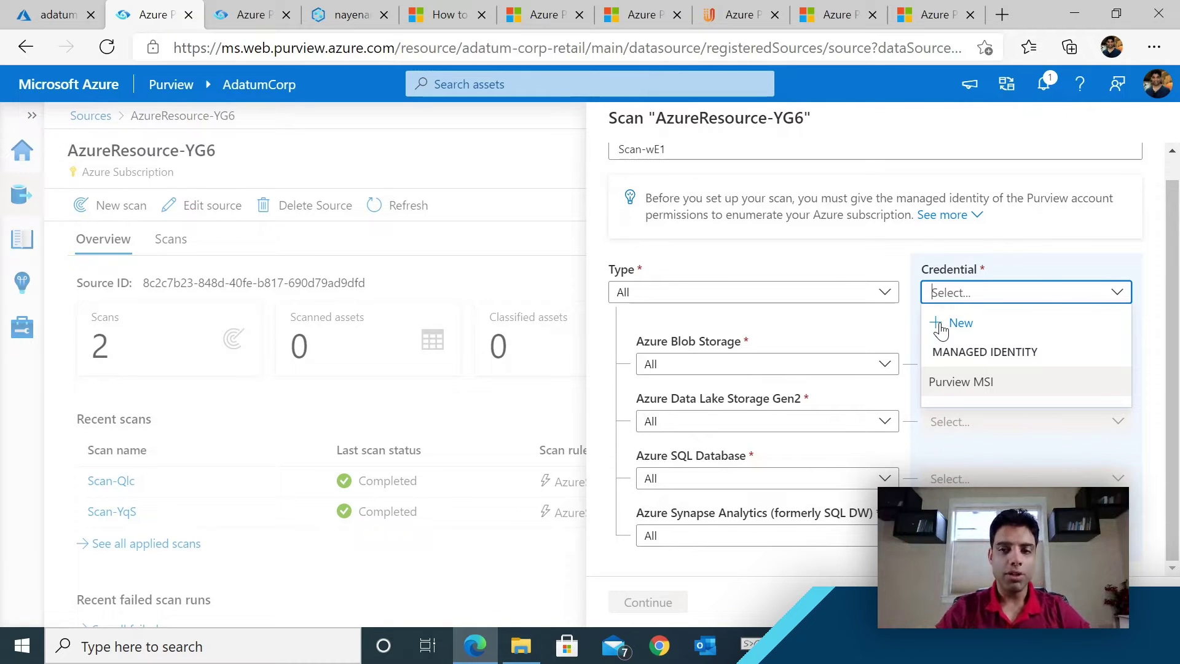
left_click(953, 381)
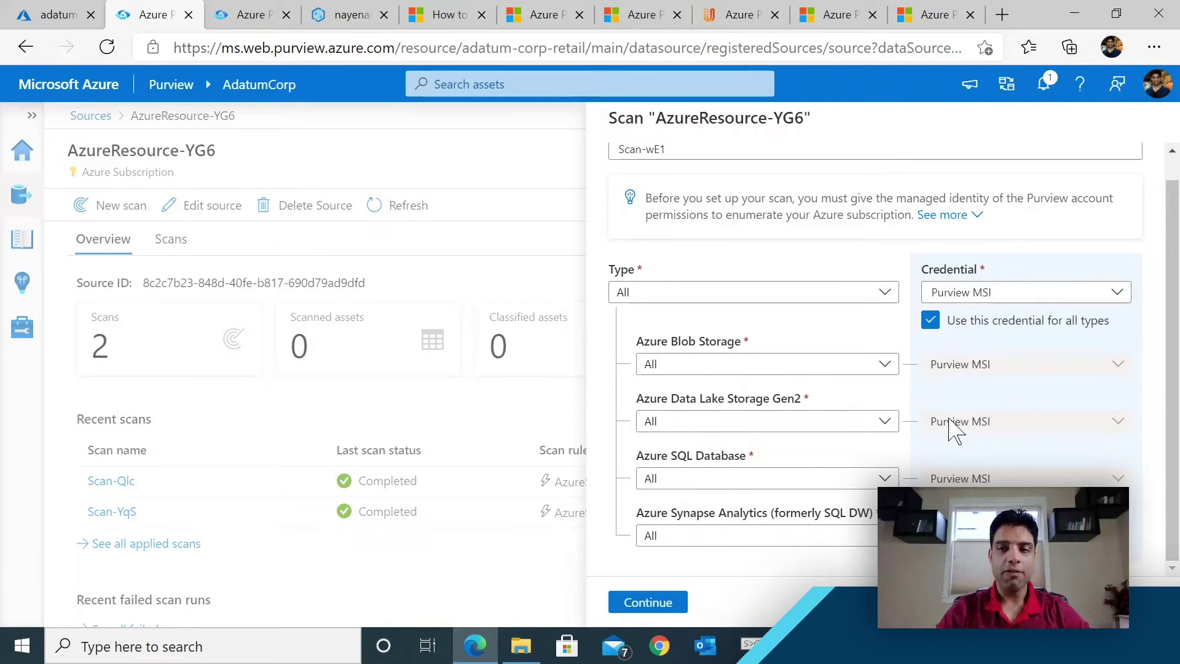
Stop using the same credential for all resource types and view the credentials available for Azure Blob Storage.
left_click(929, 330)
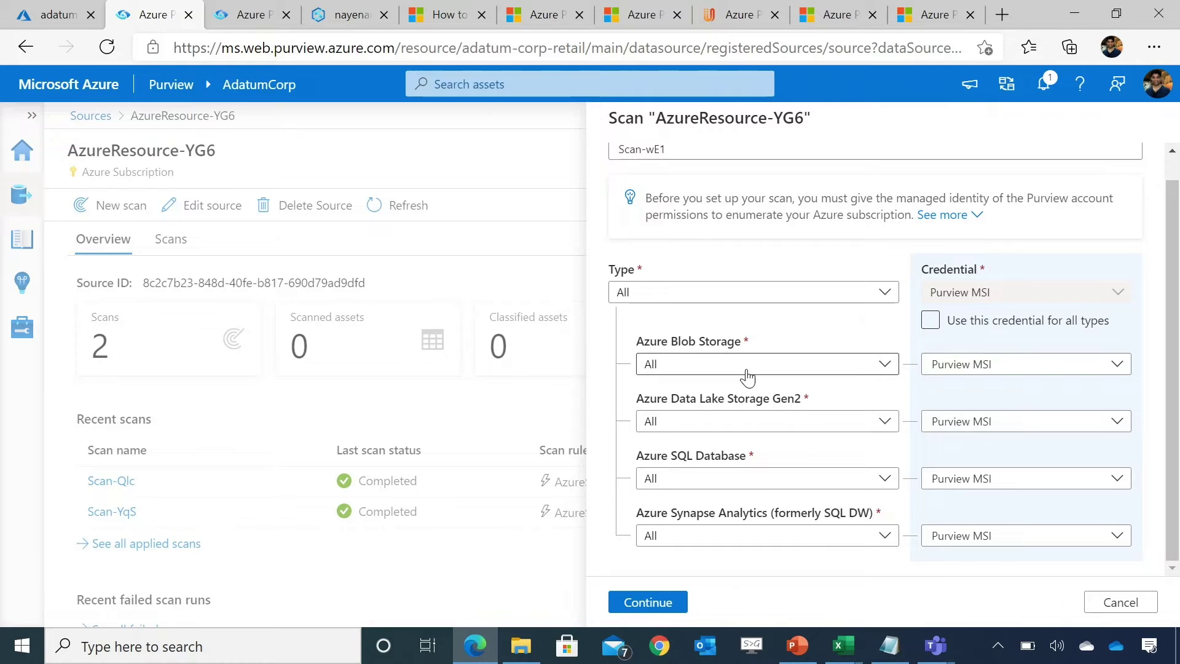
left_click(951, 372)
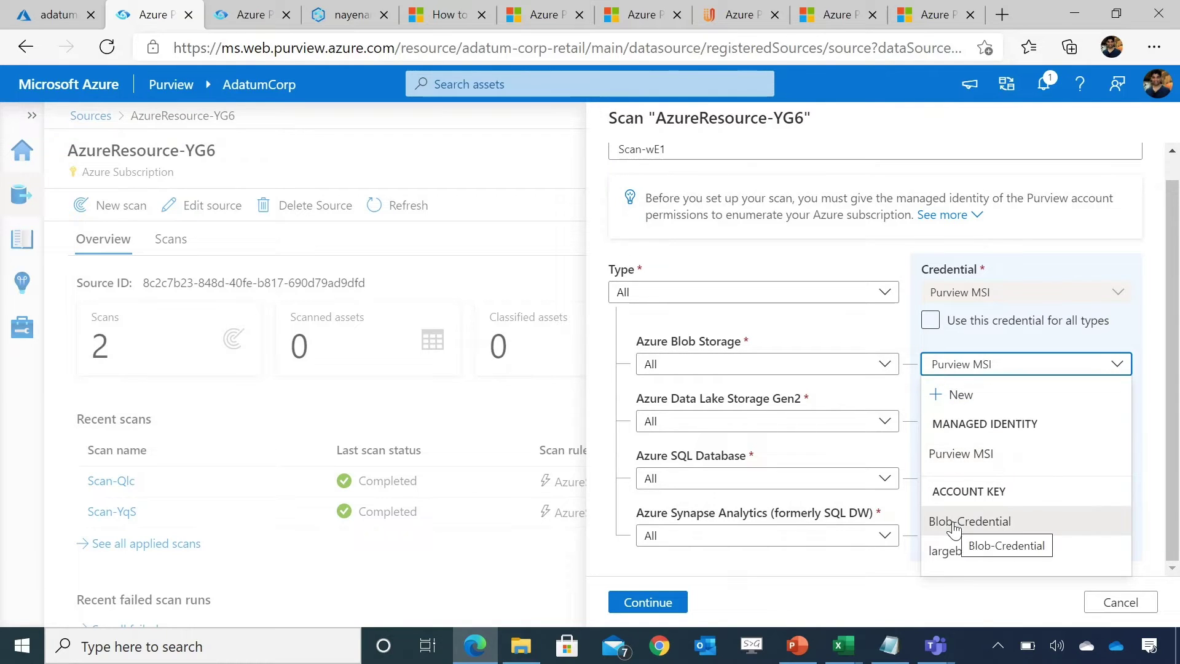
left_click(898, 348)
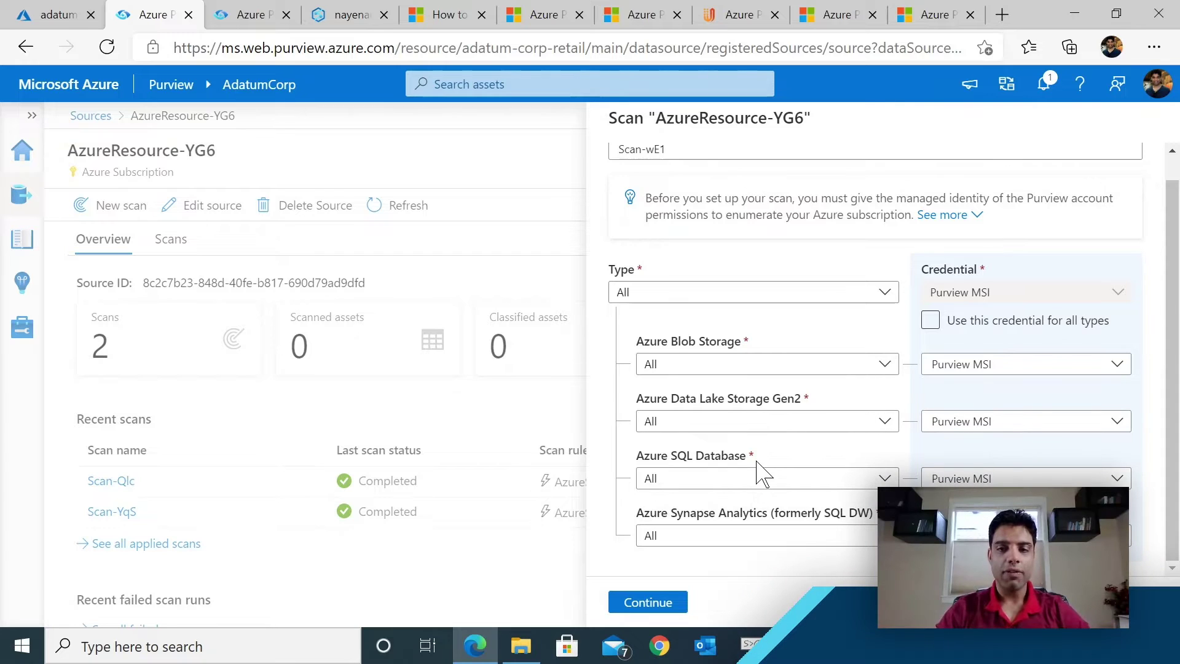
Continue to the scan rule sets and examine the file types and classification rules of the default AzureStorage rule set.
left_click(659, 603)
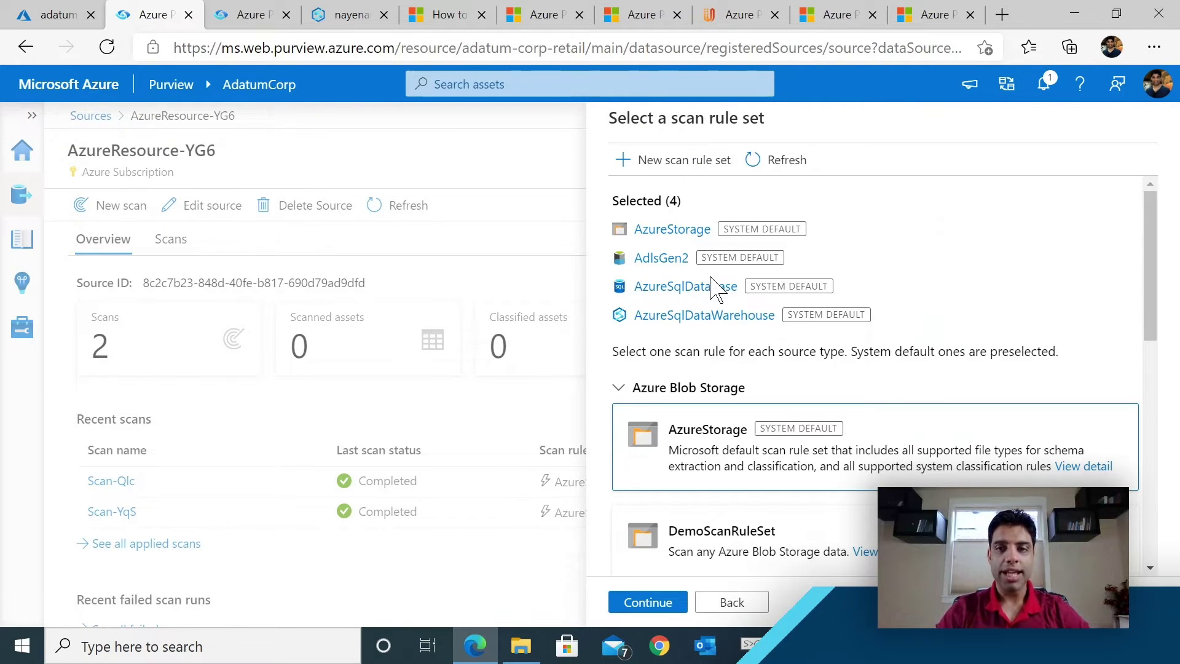
left_click(673, 230)
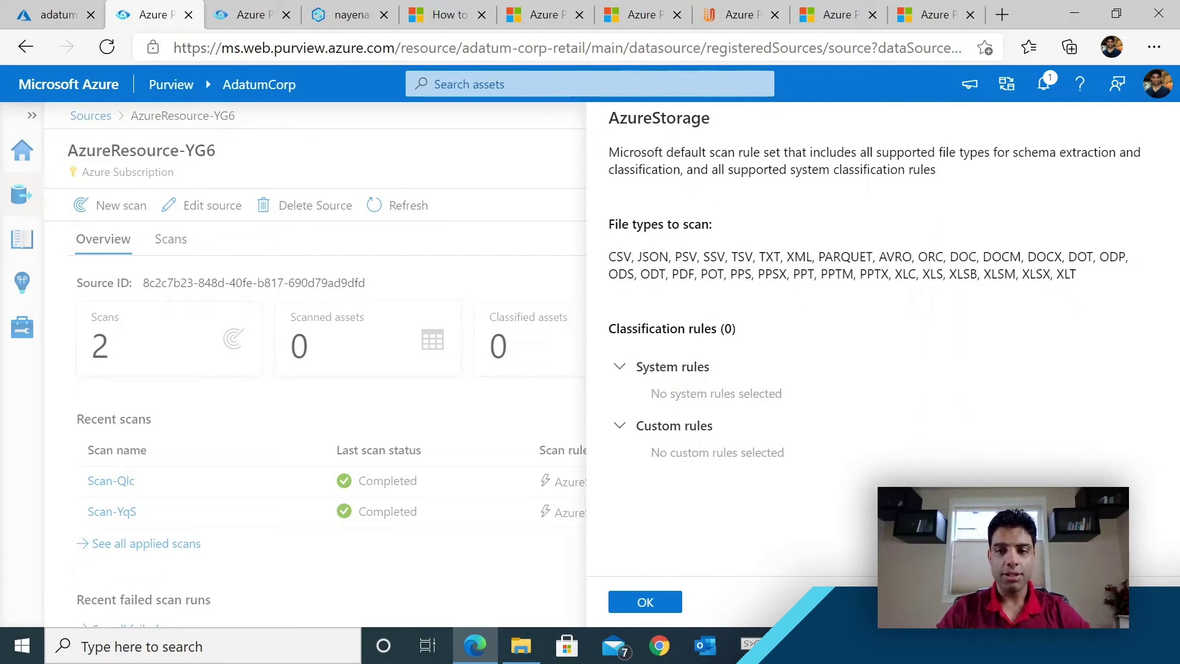
left_click(636, 602)
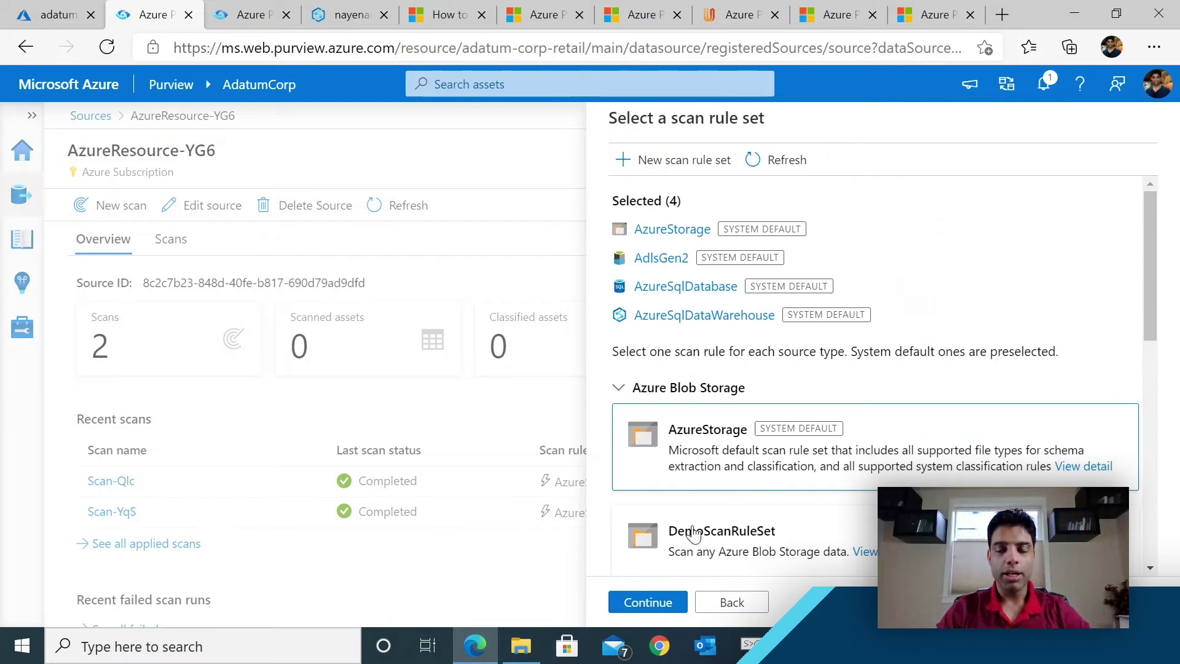
left_click(1092, 467)
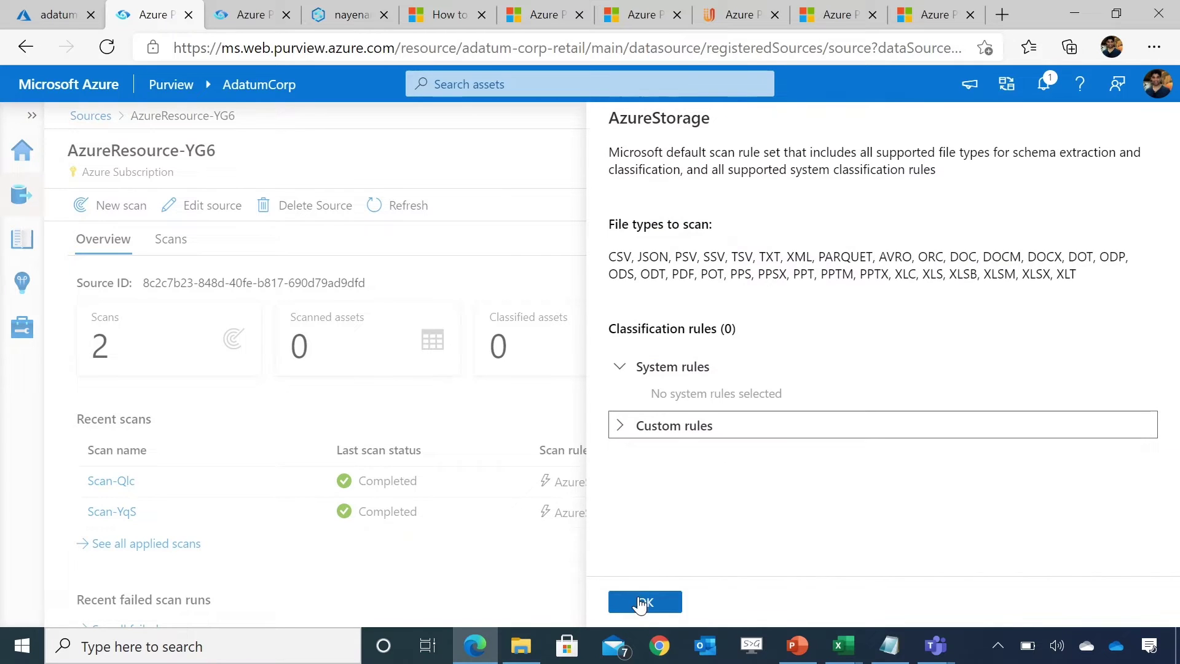
left_click(642, 604)
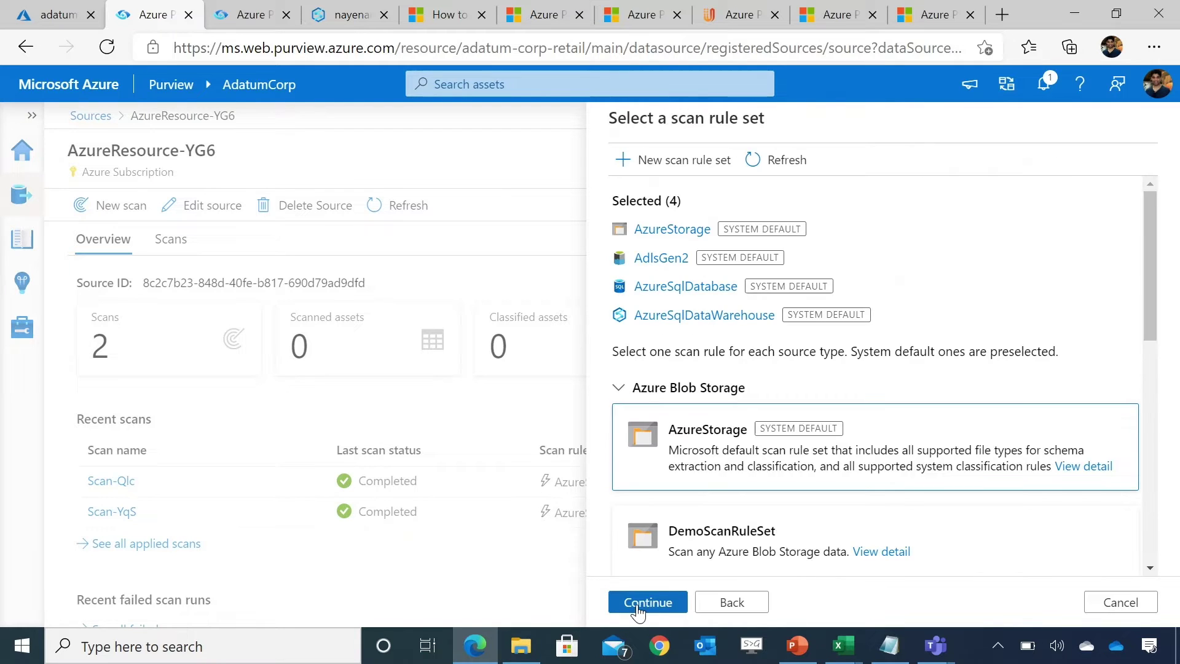
View the form for a new scan rule set and look through the rule sets offered for each Azure source type.
scroll(691, 483, "down", 2)
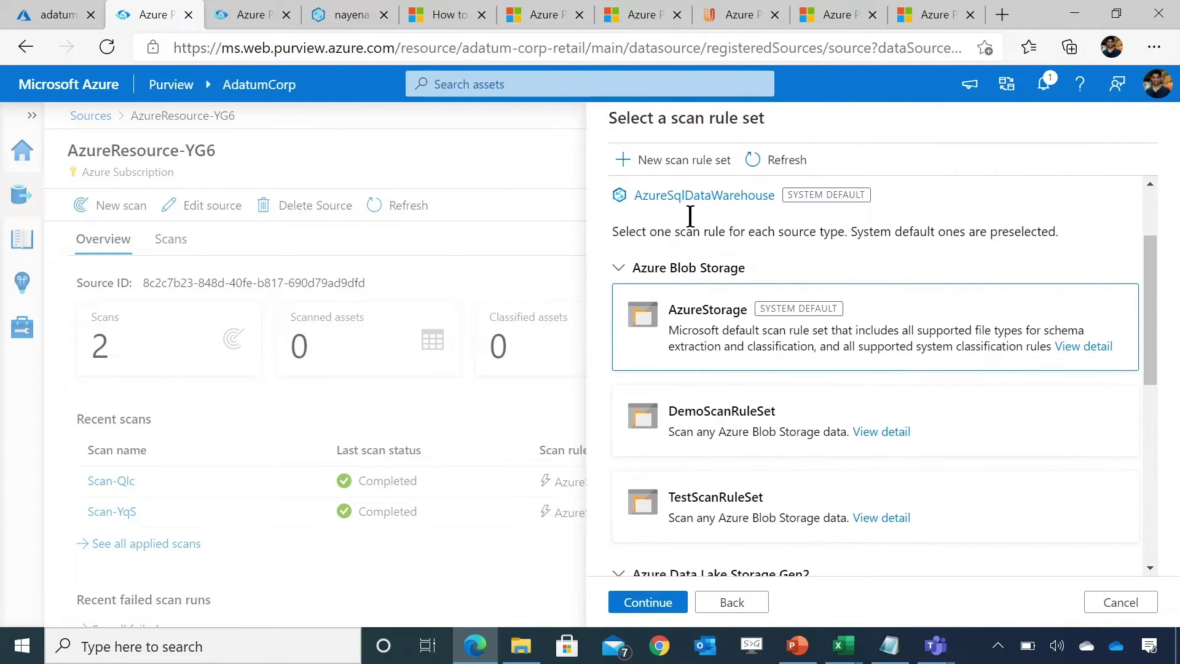
left_click(684, 160)
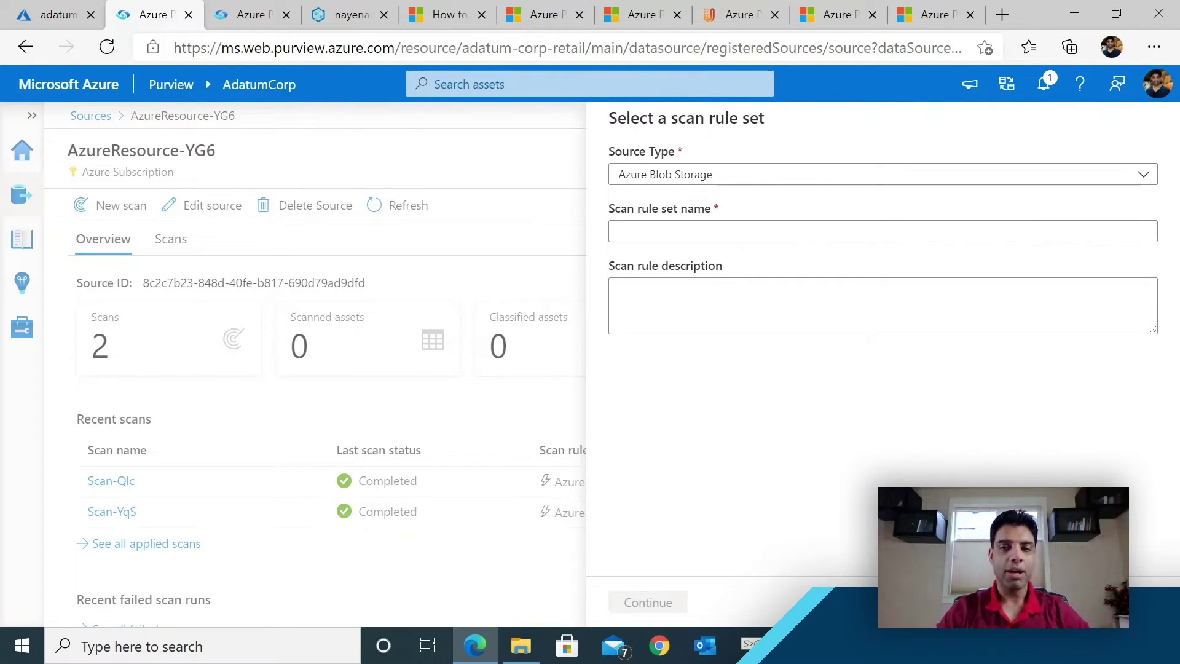
scroll(822, 488, "down", 3)
scroll(824, 488, "down", 2)
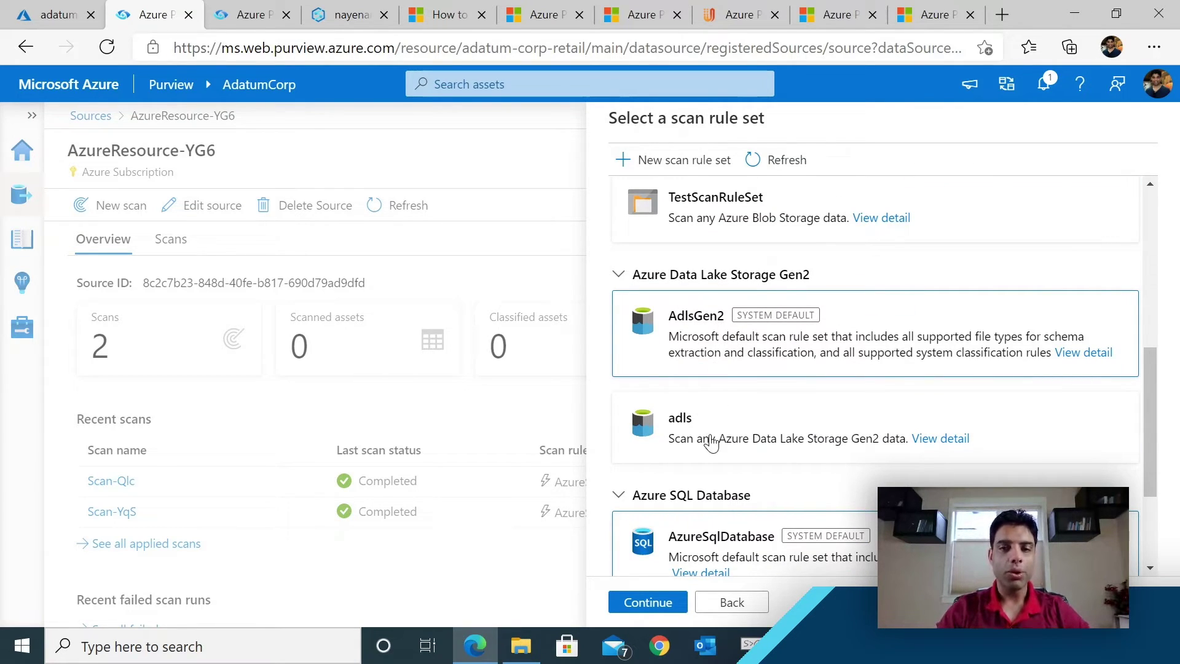
scroll(711, 442, "down", 3)
View the scan trigger's recurrence options, leave the scan setup without saving, and return to the Sources map.
left_click(643, 616)
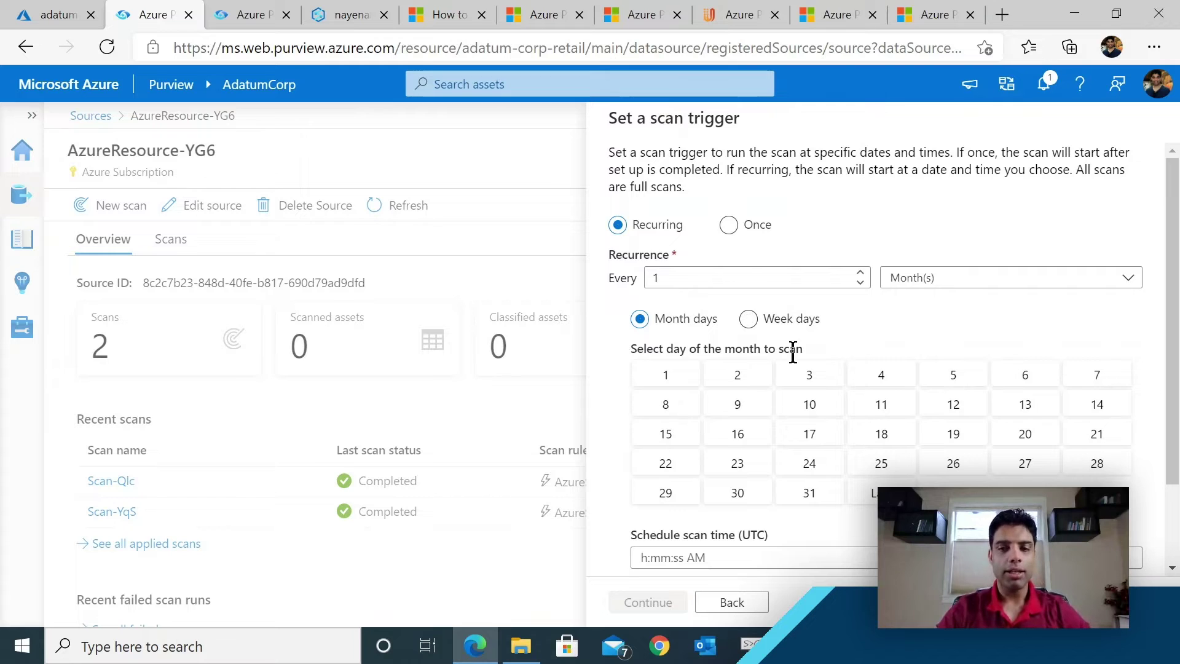
left_click(732, 602)
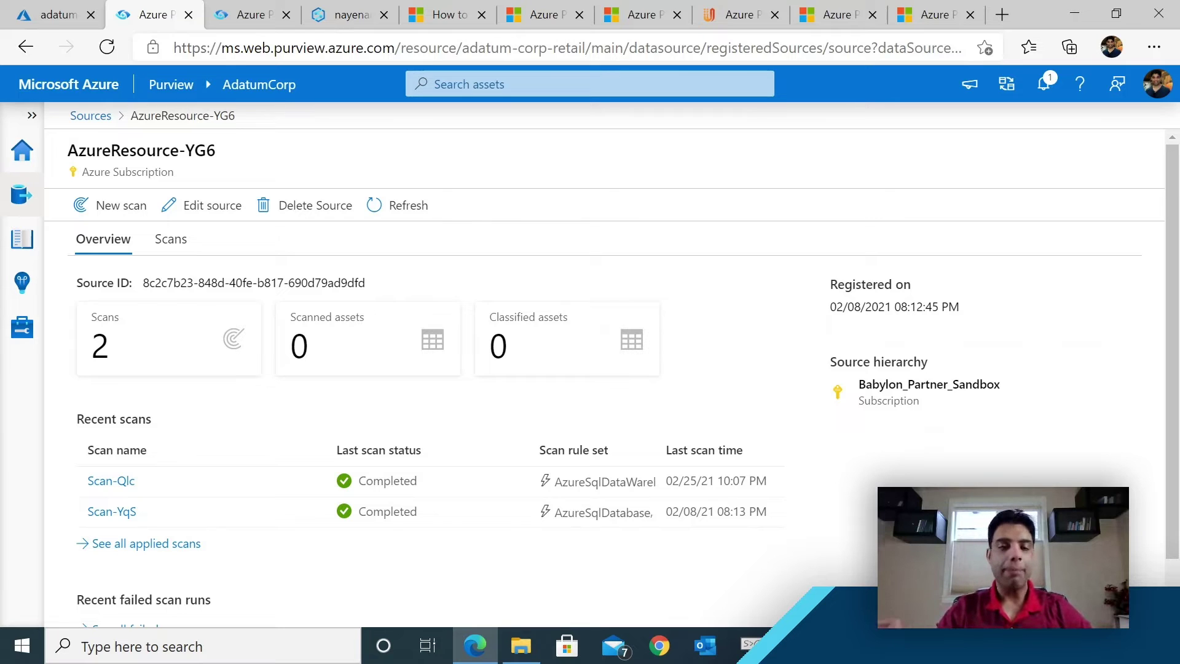
left_click(90, 116)
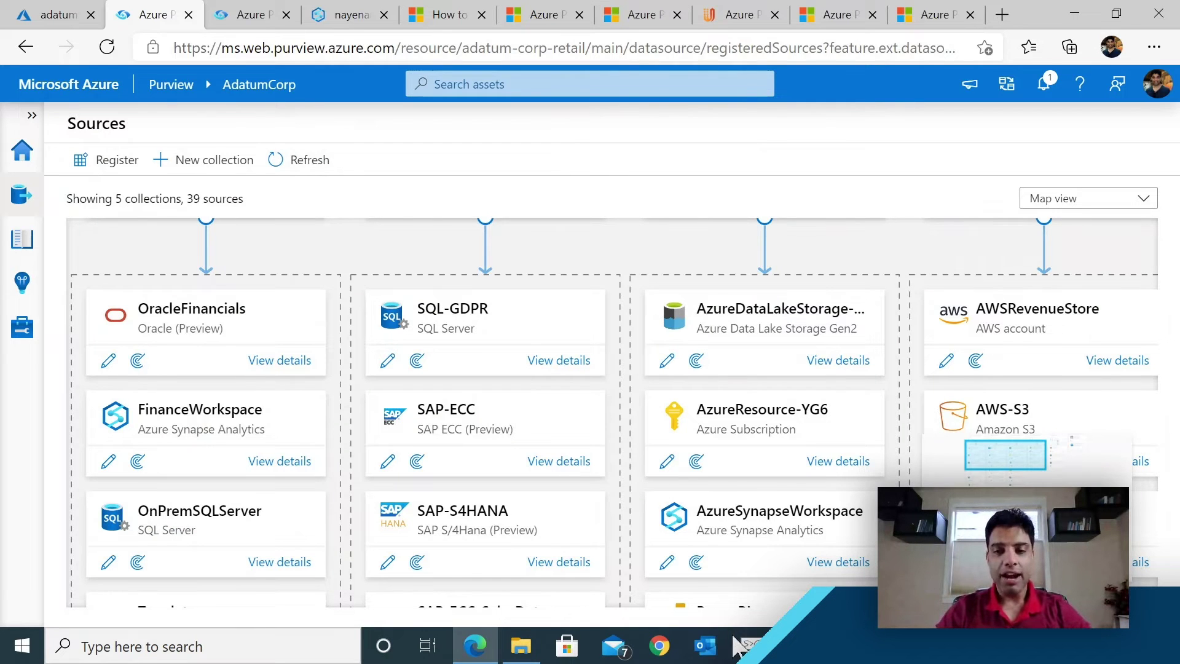
Switch to PowerPoint to review the new connectors on the Azure Purview slide, and return to the Sources map in the browser.
mouse_move(793, 645)
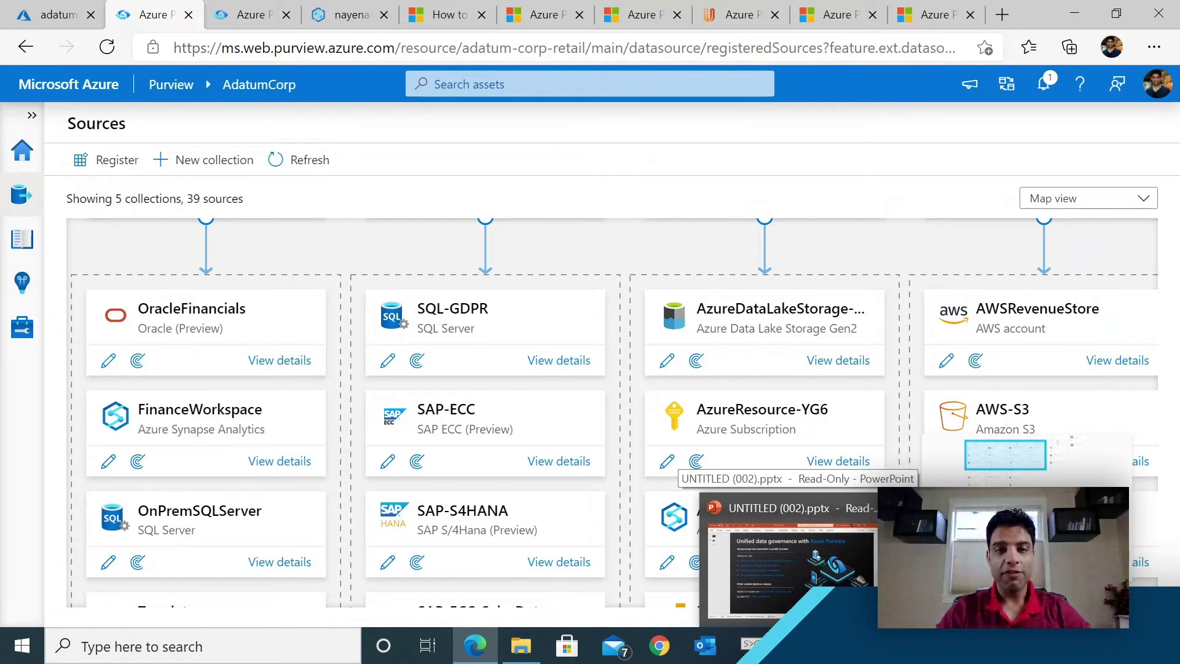
left_click(790, 559)
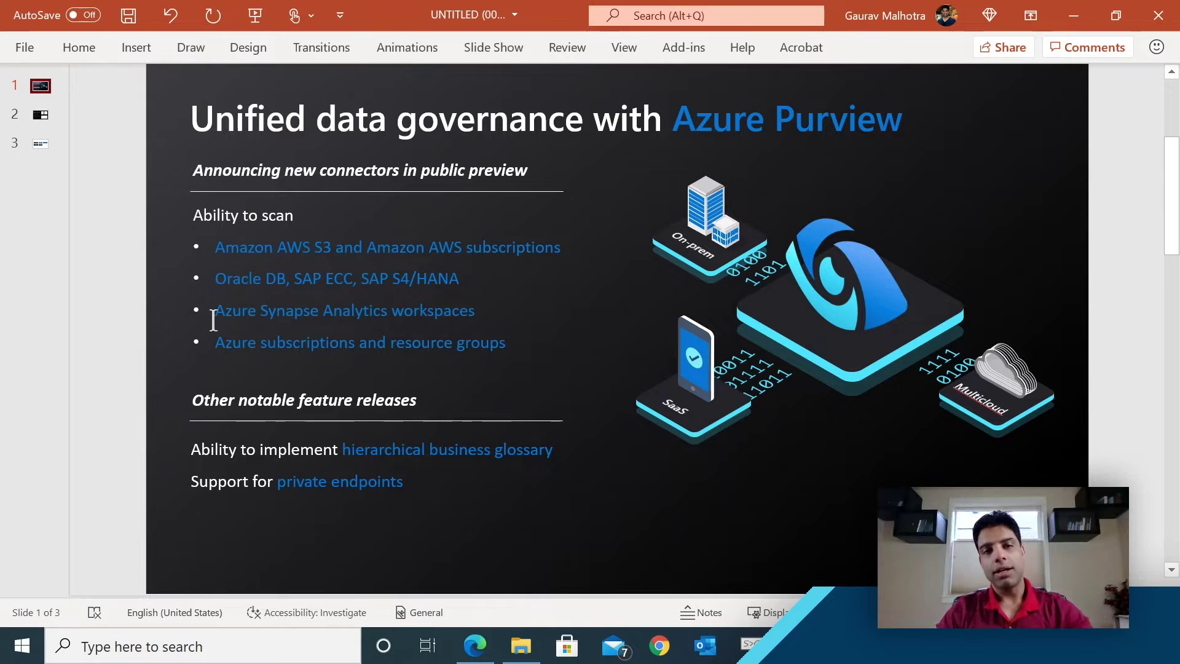
key("alt+Tab")
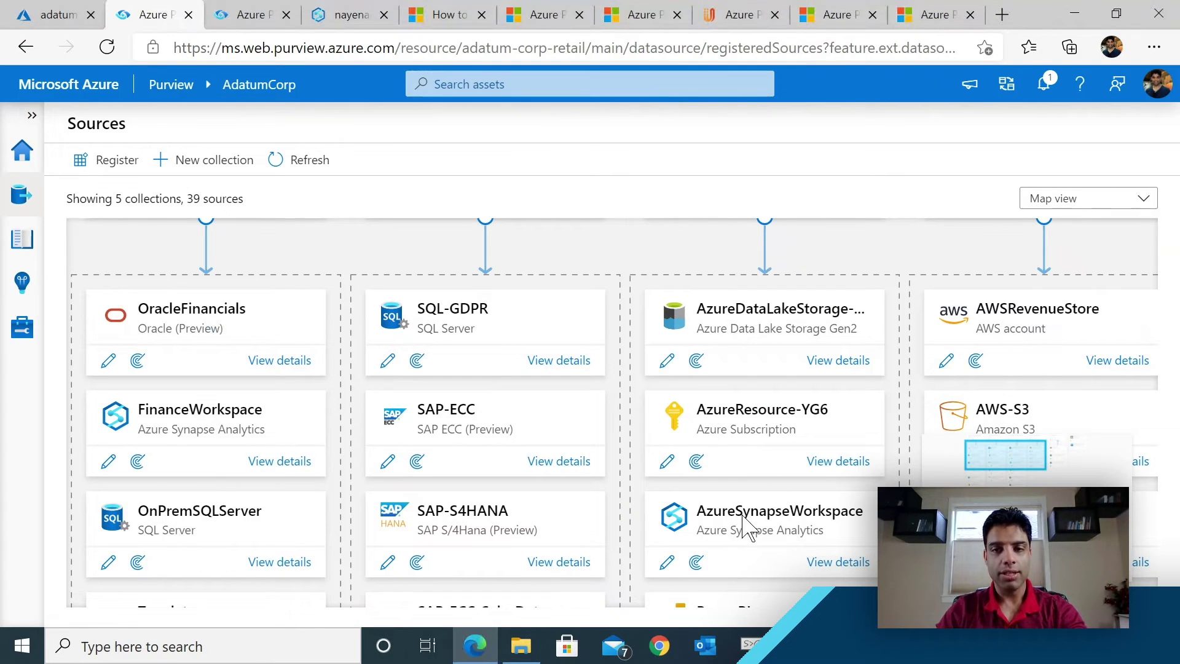
Open a new scan for AzureSynapseWorkspace, examine its type and dedicated SQL database options, and cancel the scan.
left_click(843, 562)
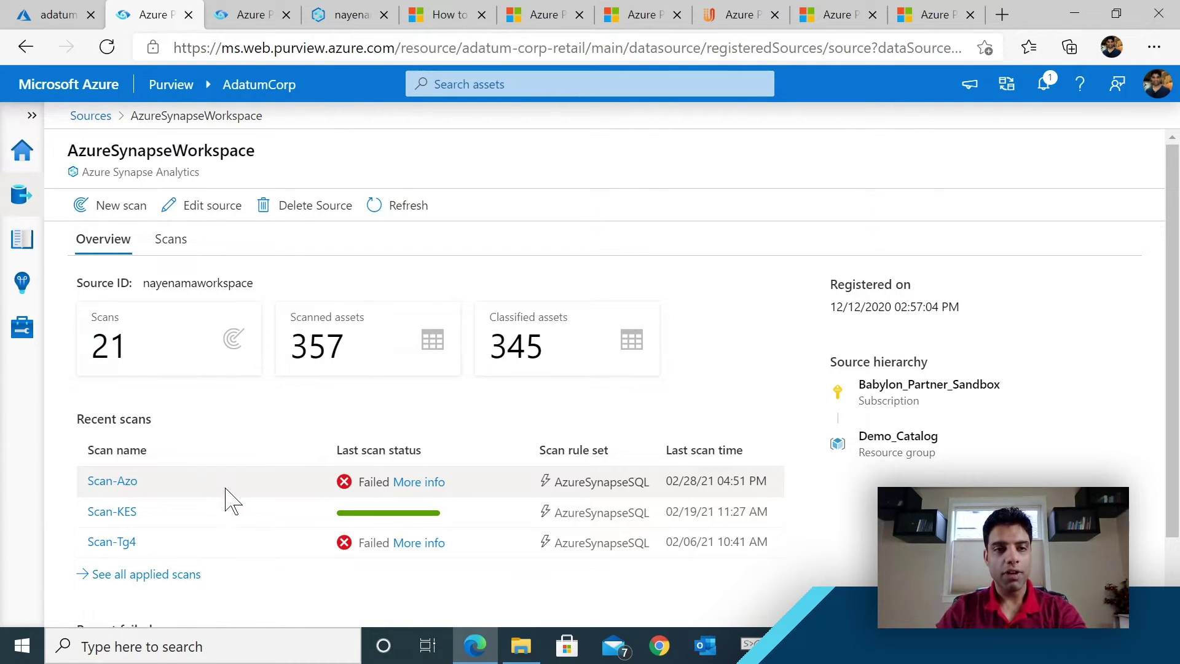
left_click(116, 207)
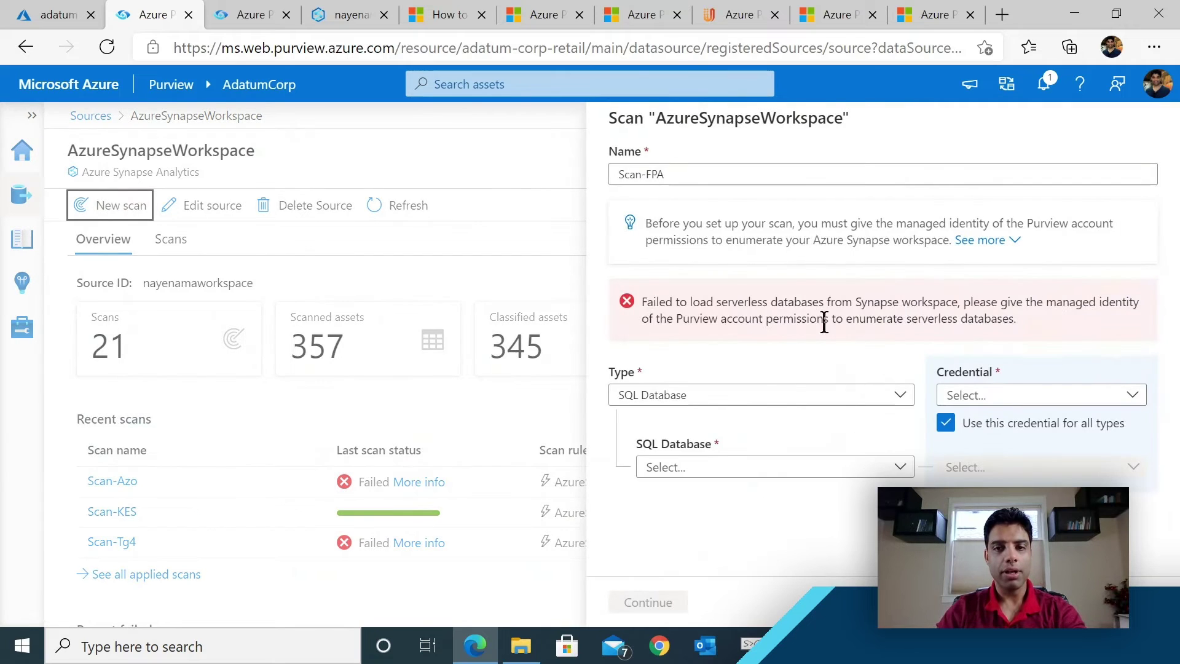
left_click(761, 404)
left_click(762, 407)
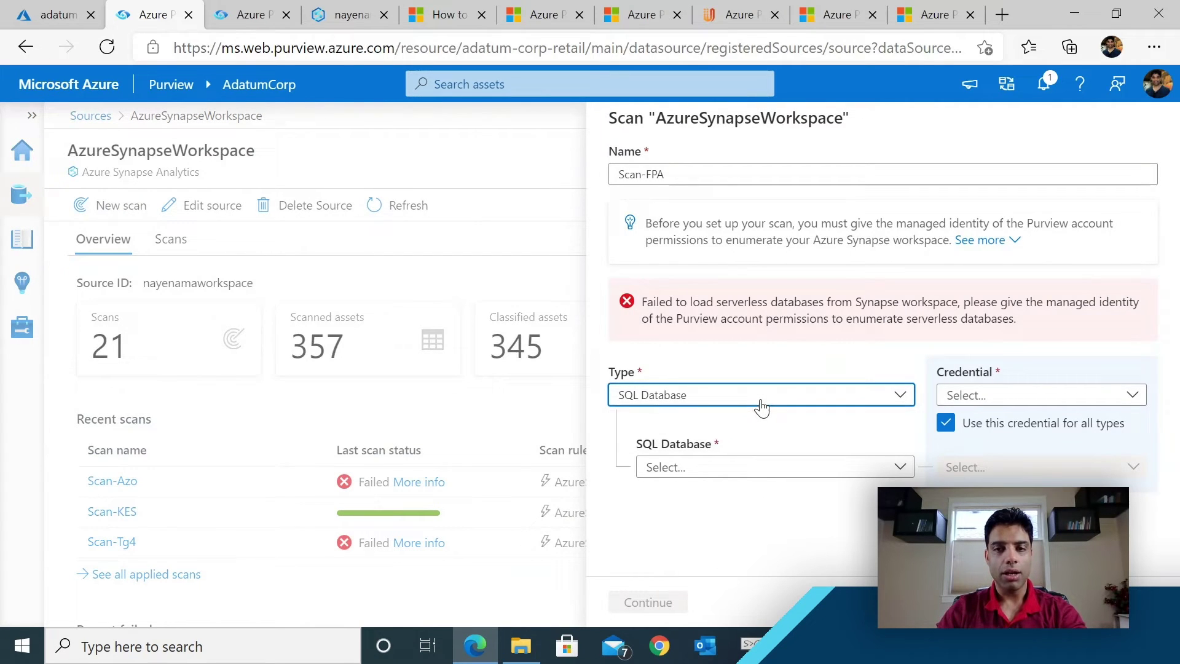
left_click(713, 468)
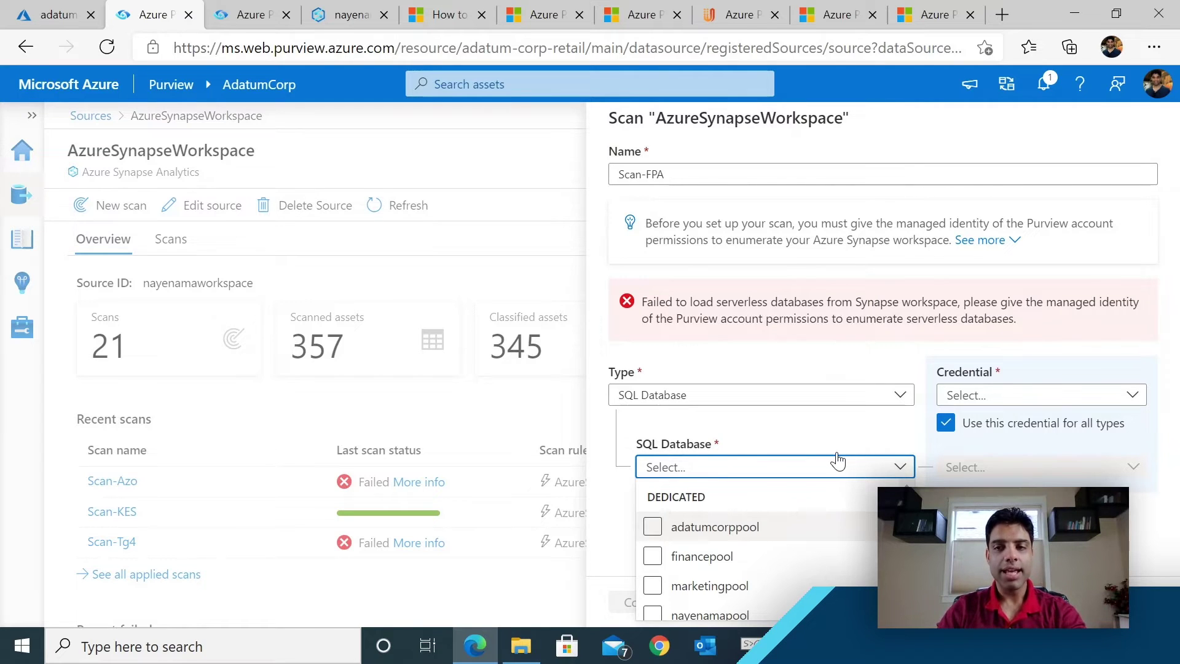
left_click(979, 398)
left_click(792, 556)
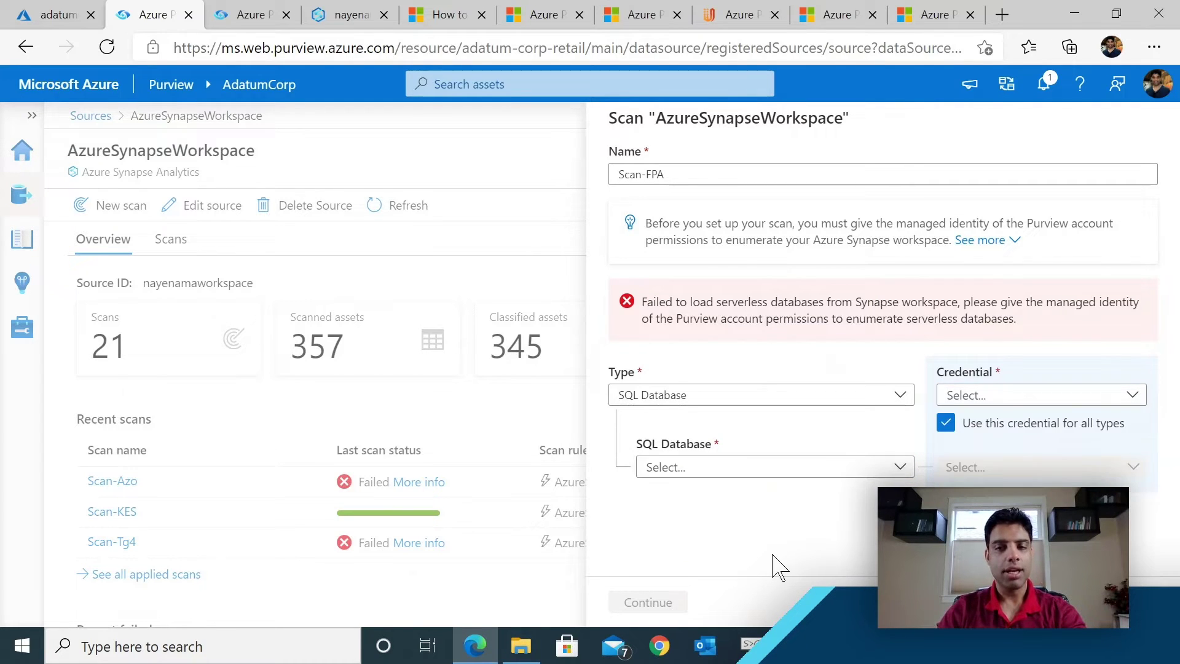
key("Escape")
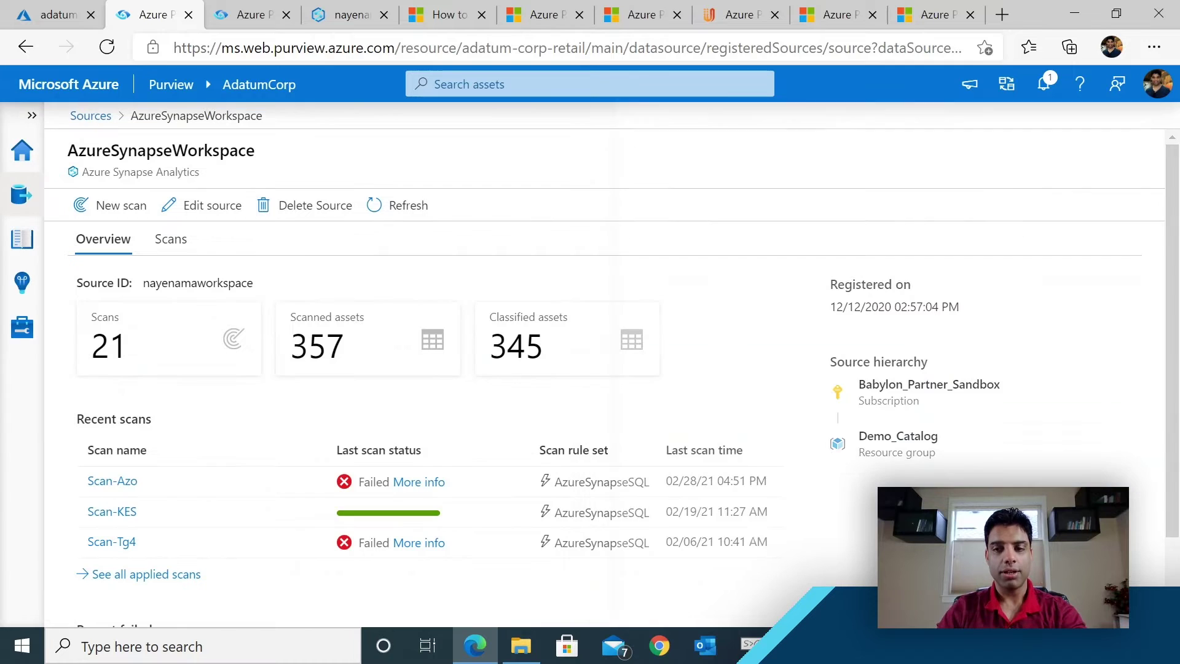
Check the other notable feature releases on the PowerPoint slide and open the glossary terms in Purview.
scroll(101, 120, "down", 1)
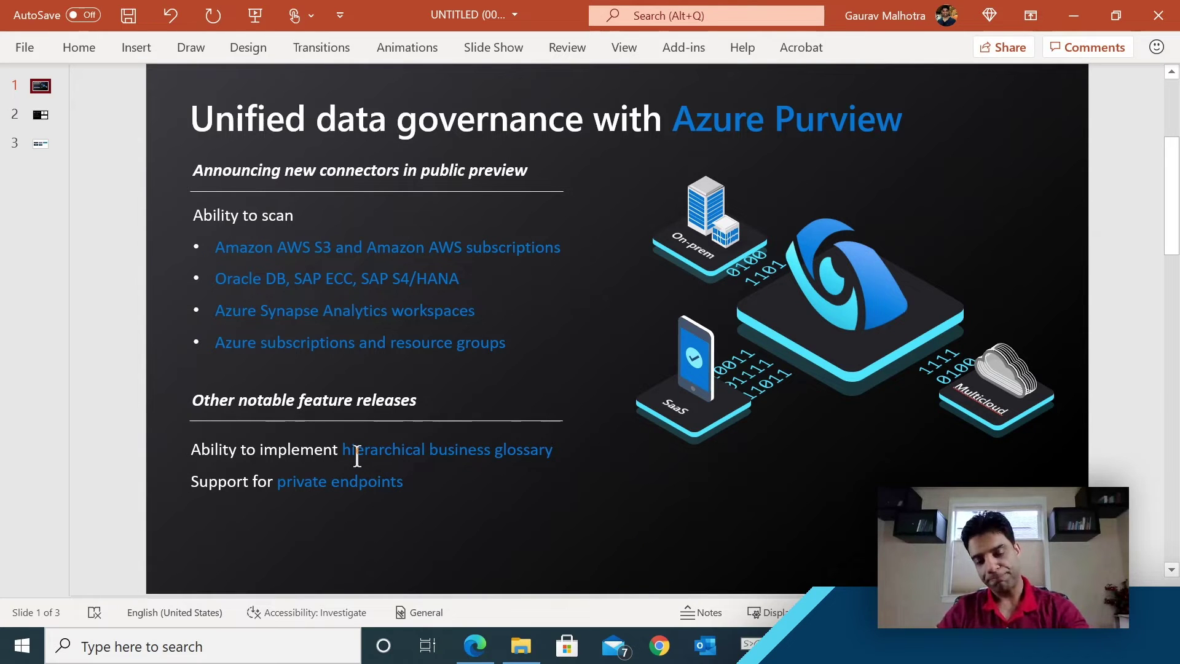
key("alt+Tab")
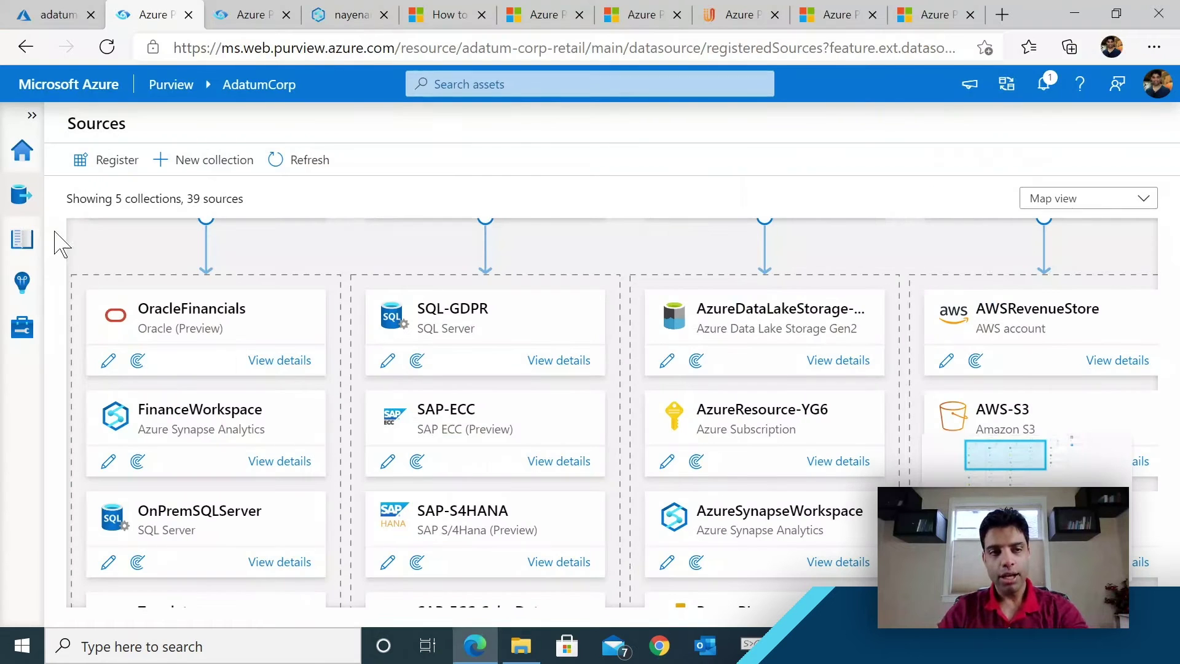
left_click(22, 246)
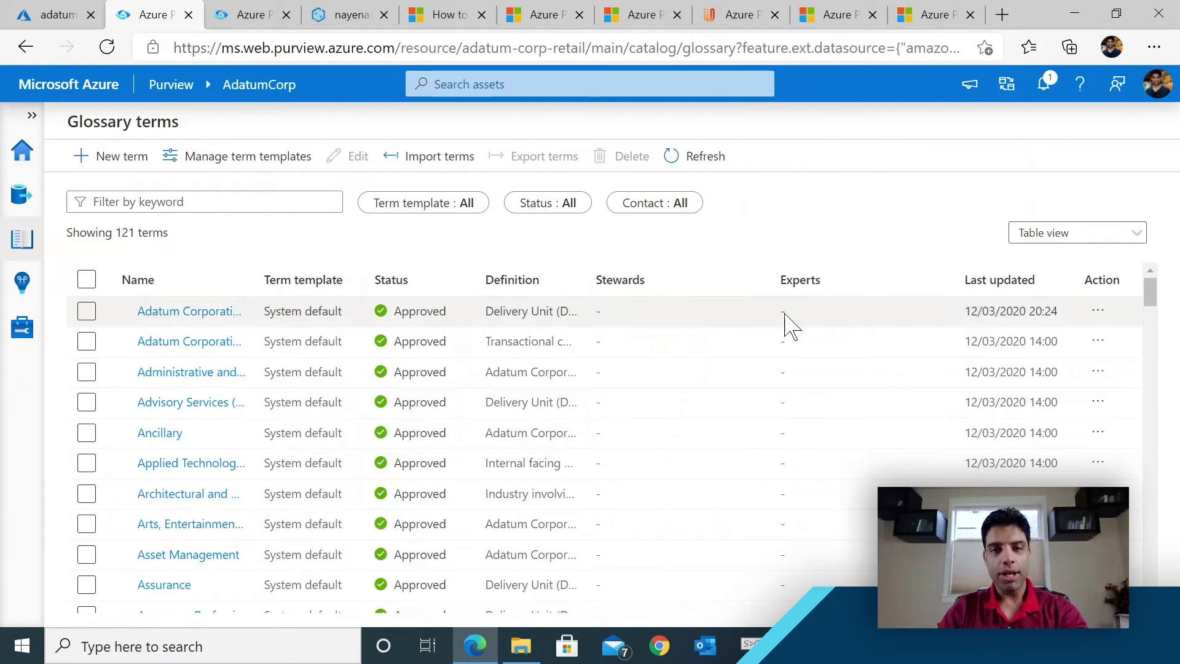
Display the glossary terms in list view and switch them back to table view.
left_click(1047, 240)
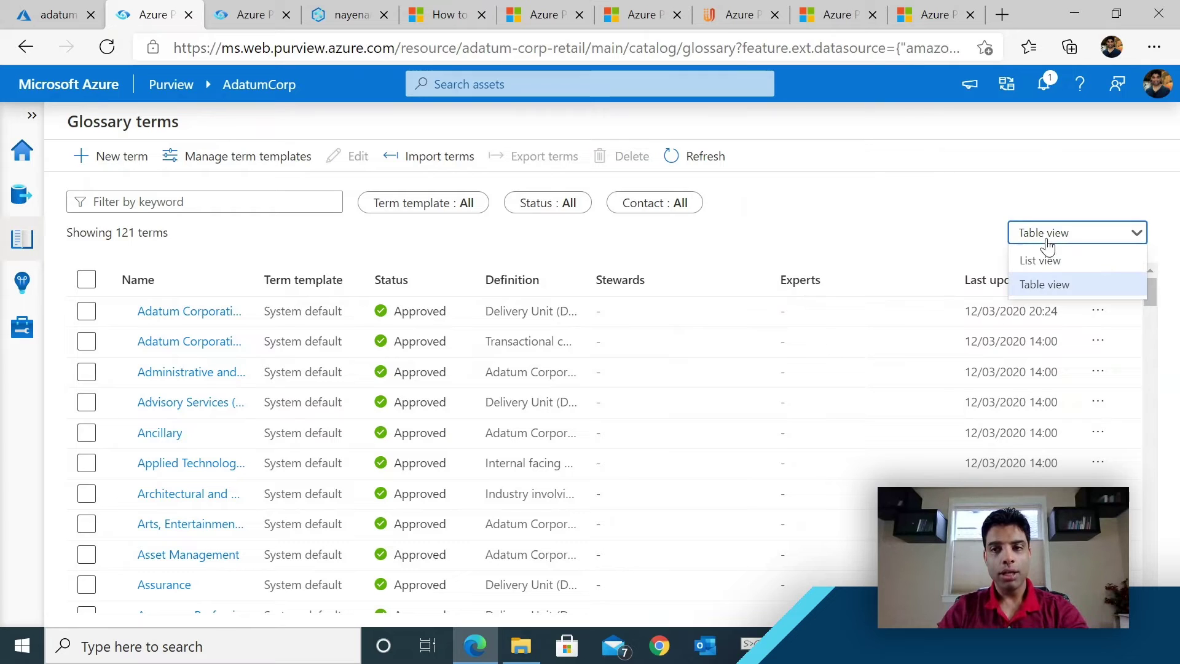
left_click(1038, 261)
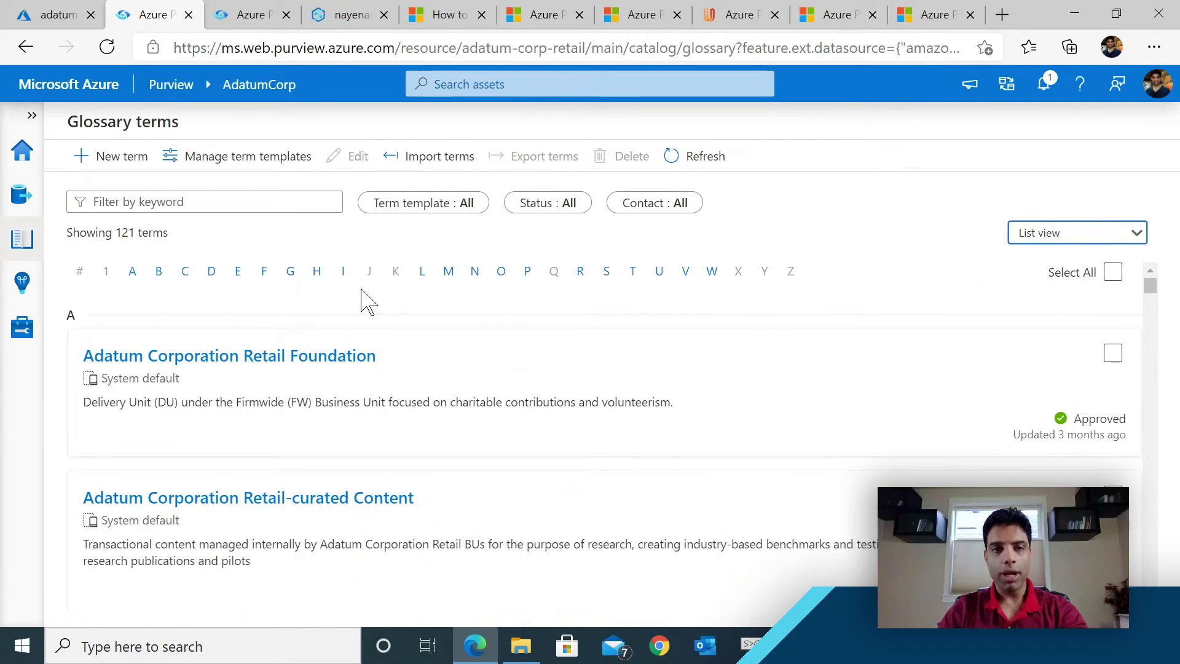
left_click(1038, 232)
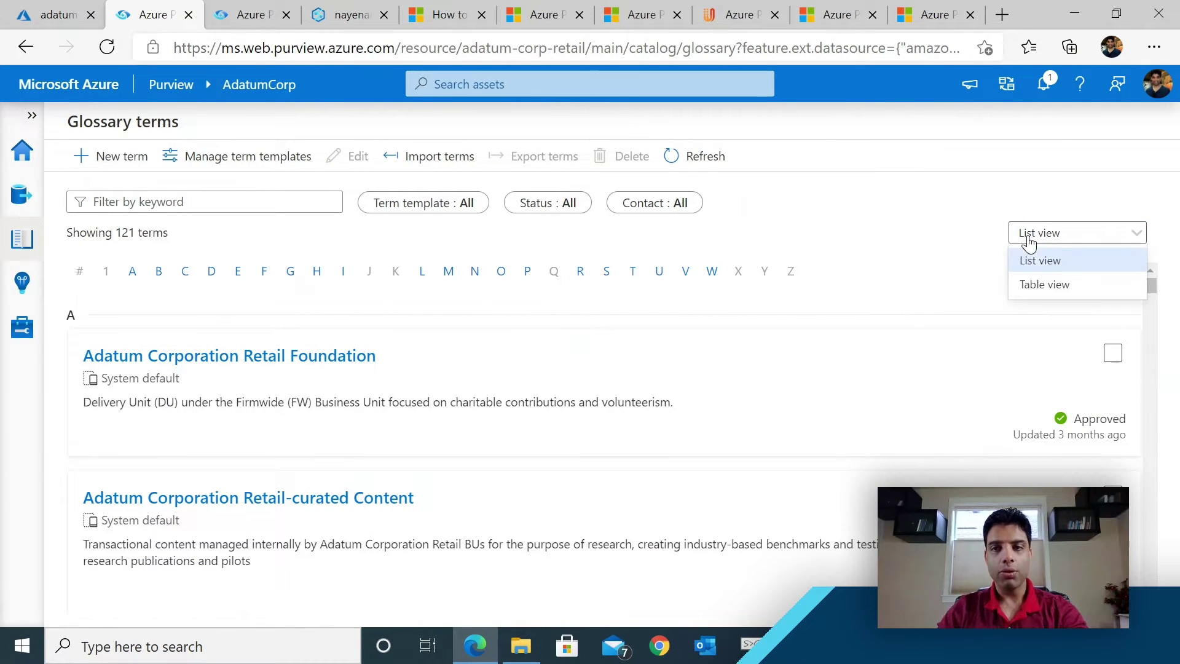
left_click(1043, 286)
Filter the glossary terms by the keyword "sales".
left_click(181, 203)
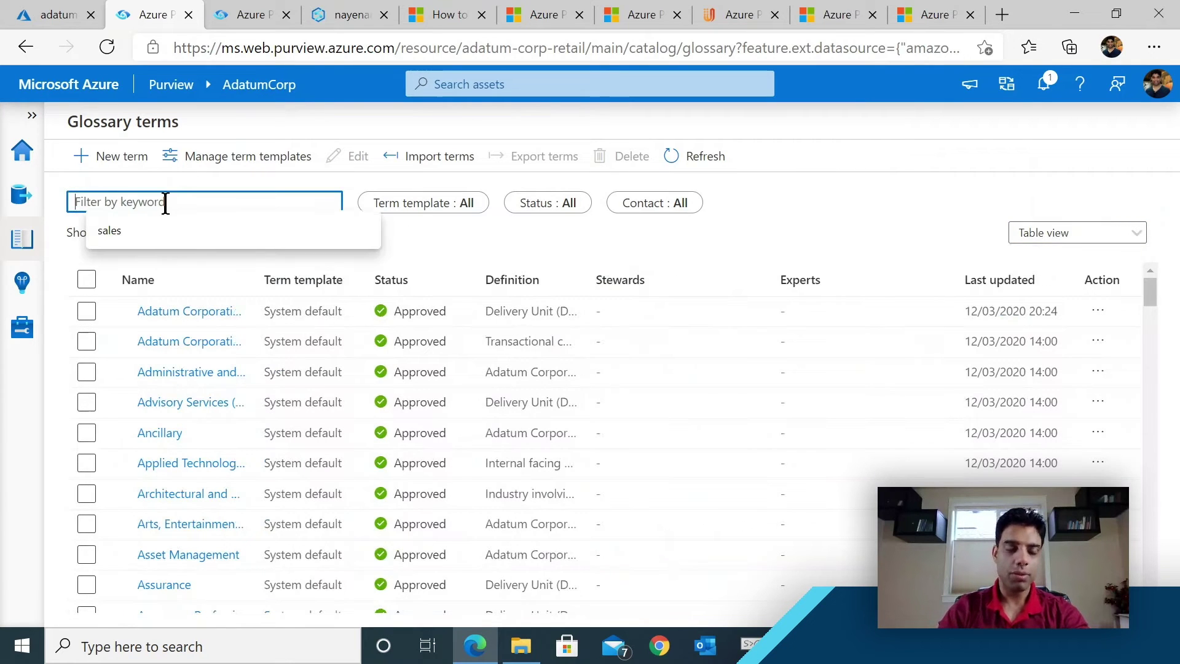
type("sales")
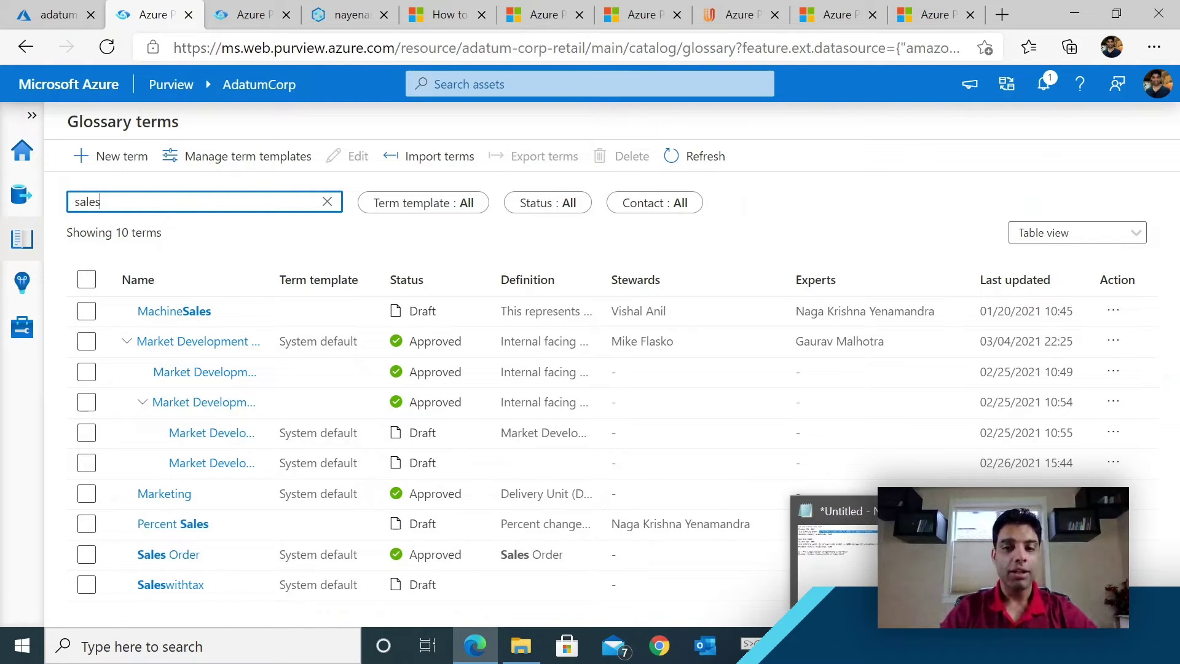
Switch to Notepad, review the IT and Pharma meanings of API, and return to the glossary terms.
left_click(890, 645)
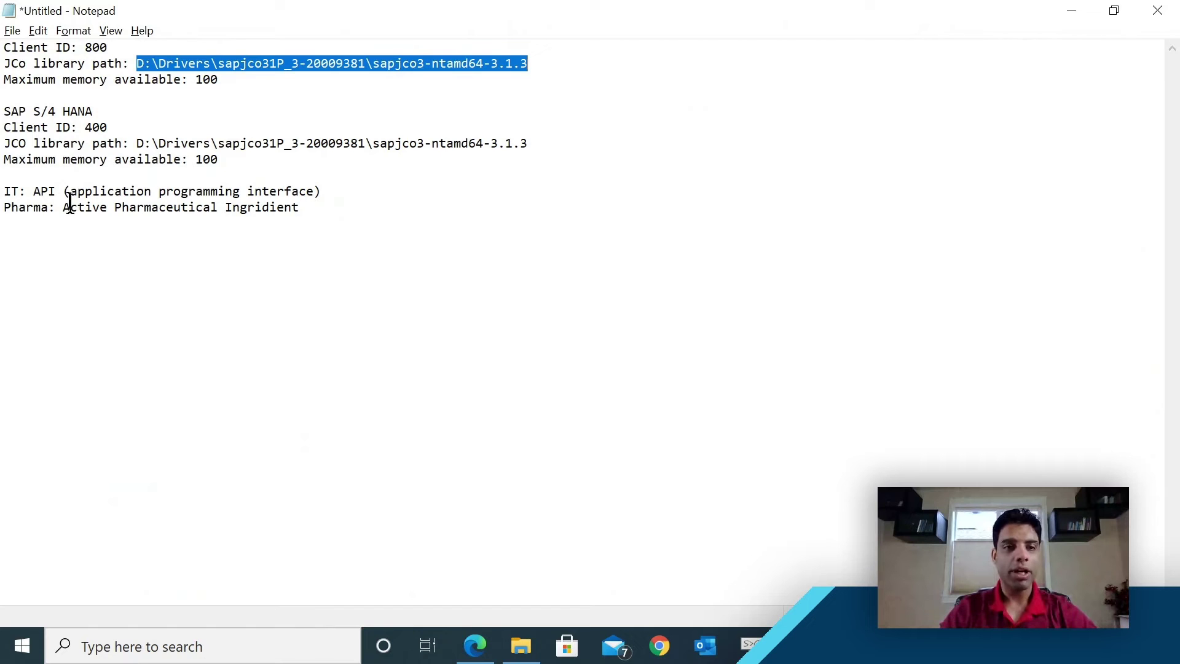
left_click_drag(65, 208, 290, 218)
left_click(345, 246)
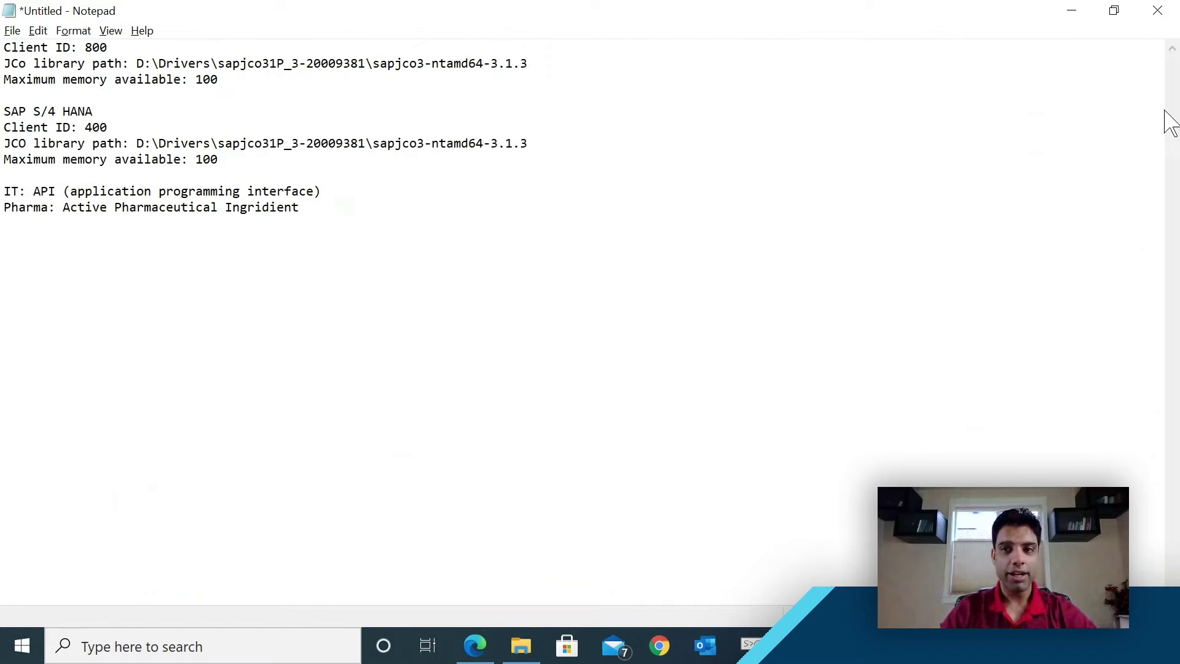
left_click(1082, 15)
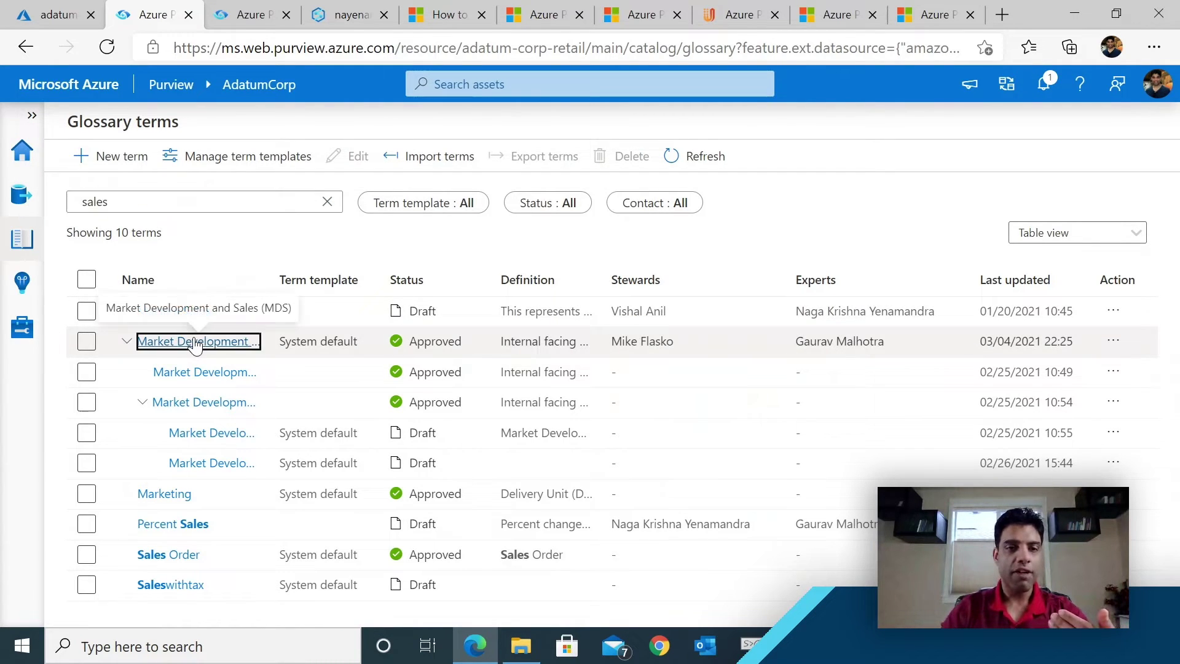
Inspect the glossary term Market Development and Sales (MDS) and its child term Market Development and Sales - Europe.
left_click(167, 342)
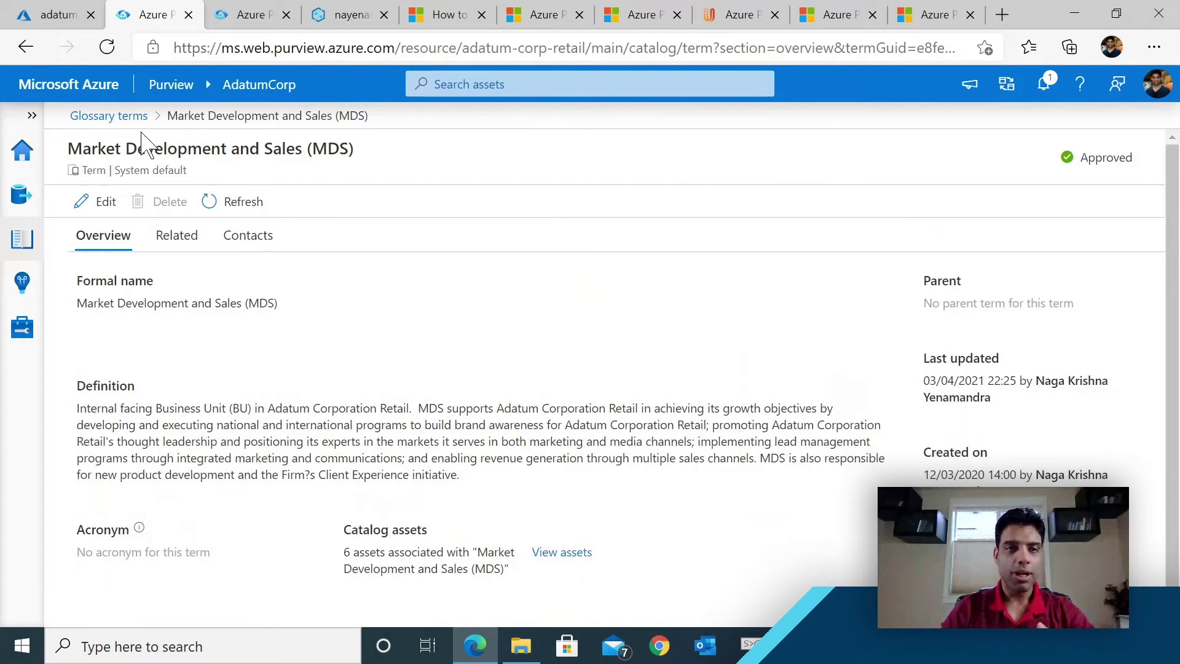
left_click(117, 117)
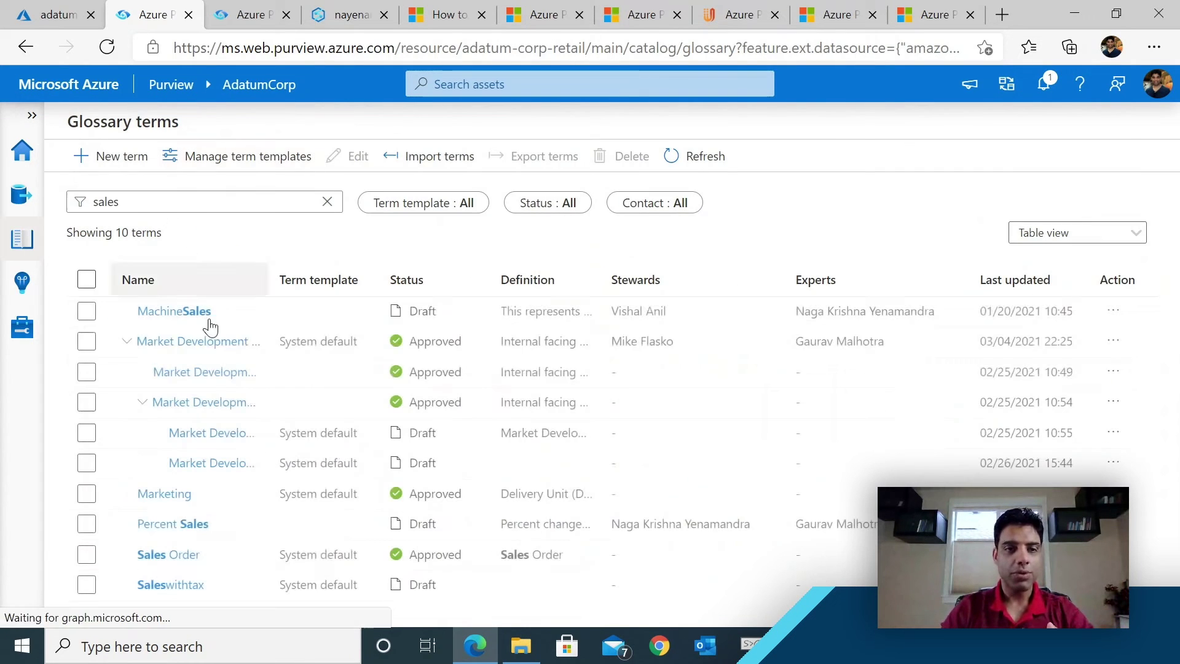
left_click(215, 372)
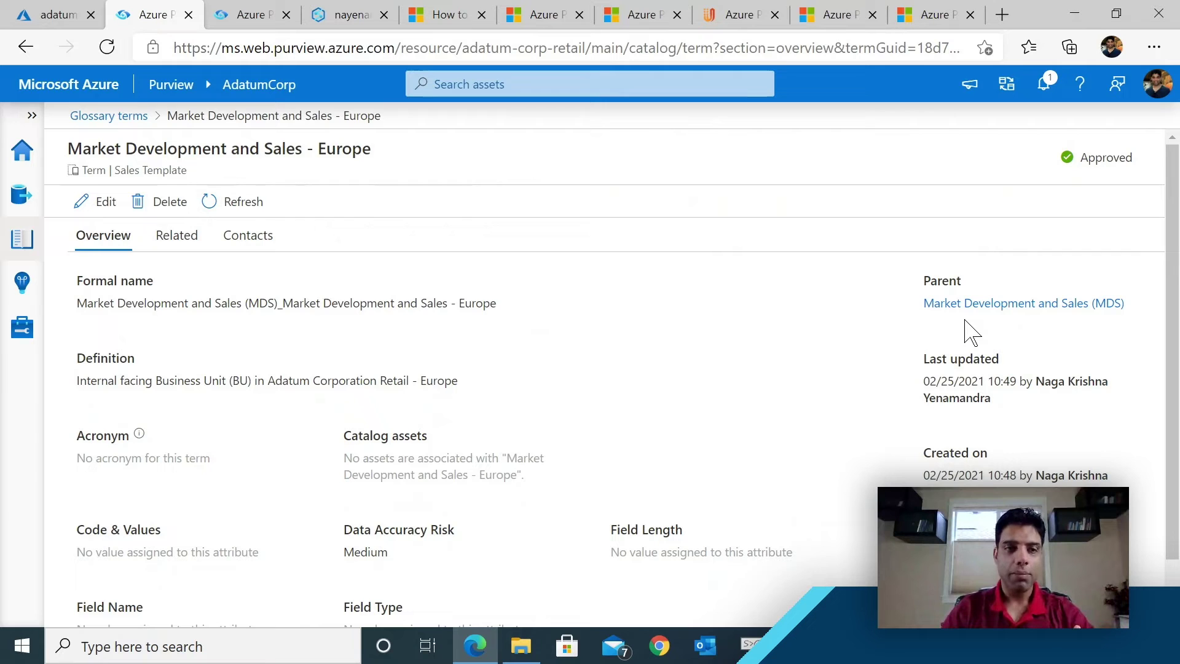
Search the catalog for "sales" from the Purview home page.
left_click(22, 154)
left_click(345, 295)
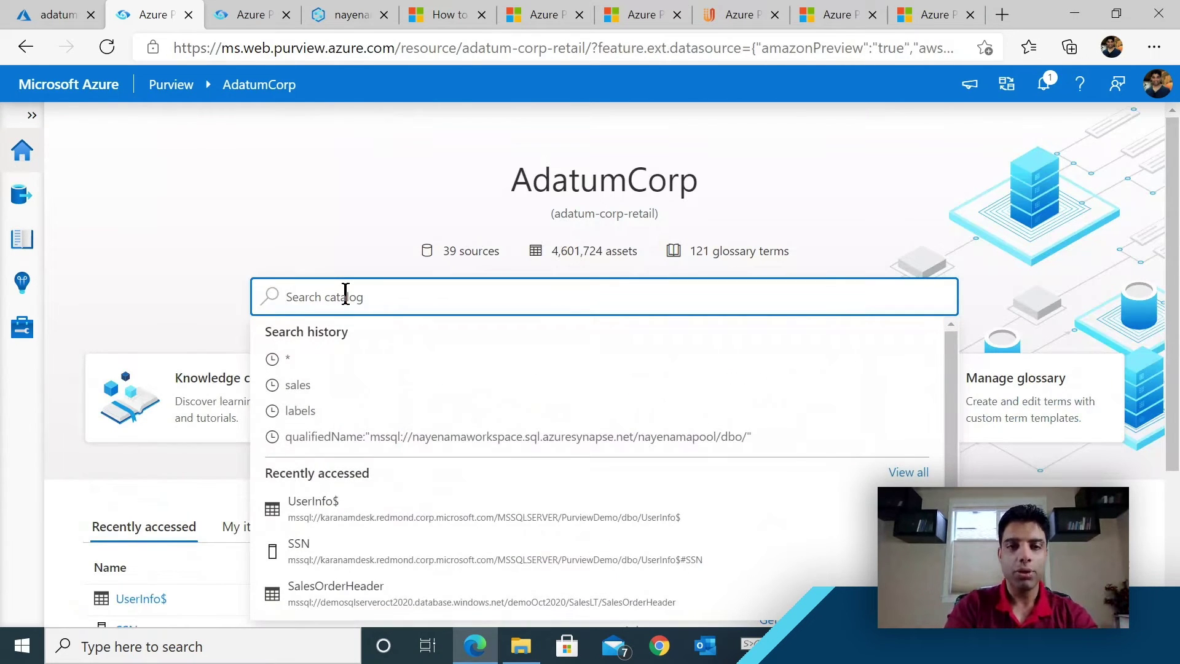
type("sales")
key("Return")
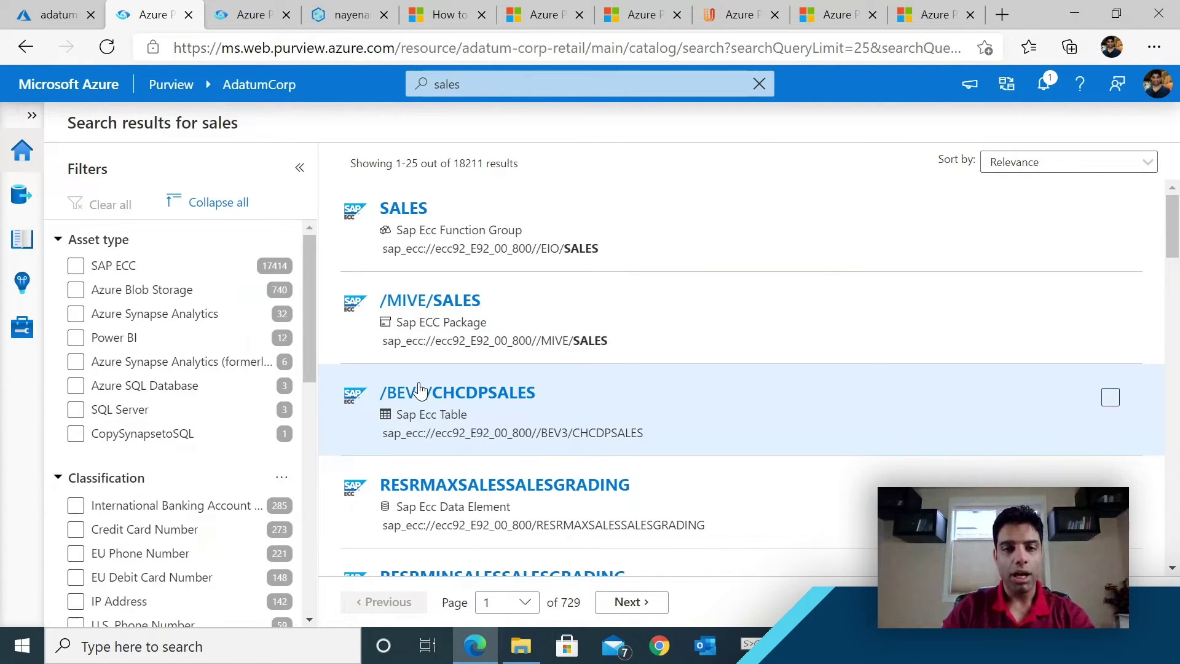
Filter the results by the glossary term Market Development and Sales and examine the SalesOrderHeader Azure SQL table.
scroll(419, 389, "down", 5)
left_click_drag(309, 372, 311, 558)
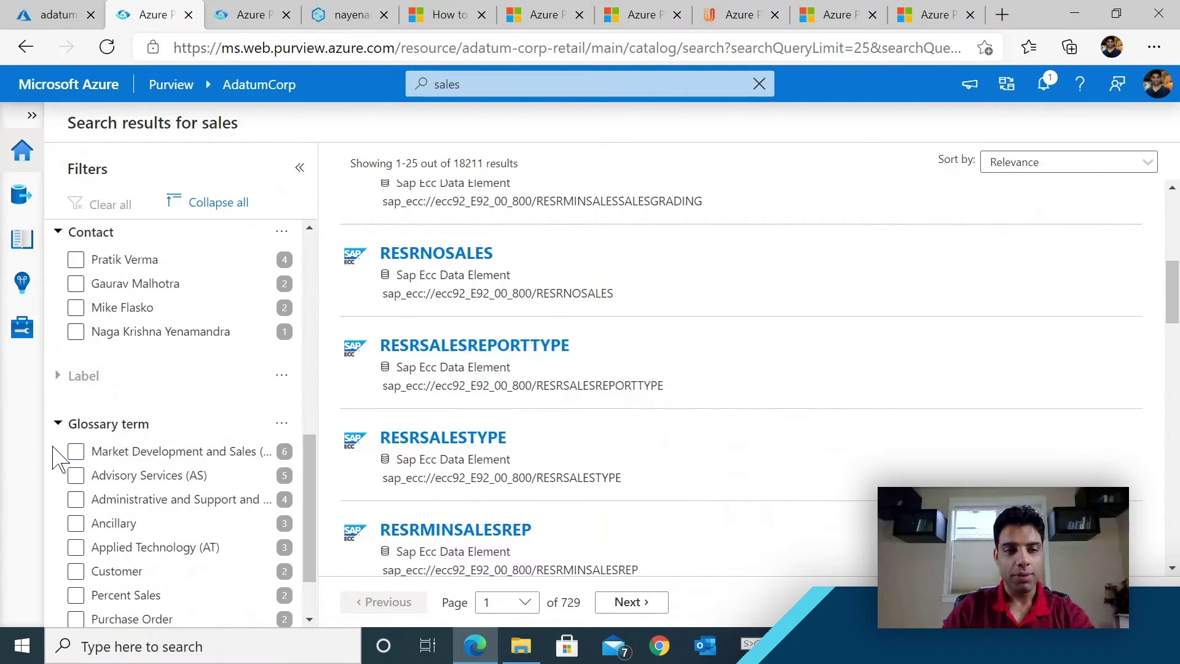
left_click(75, 450)
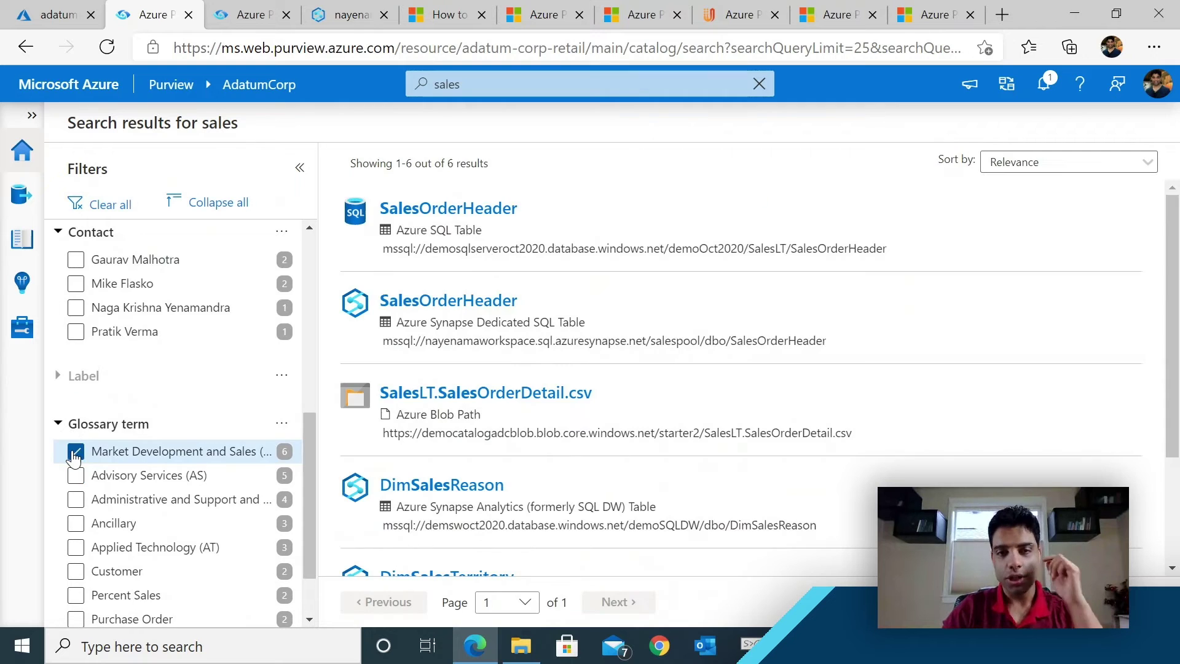
left_click(488, 210)
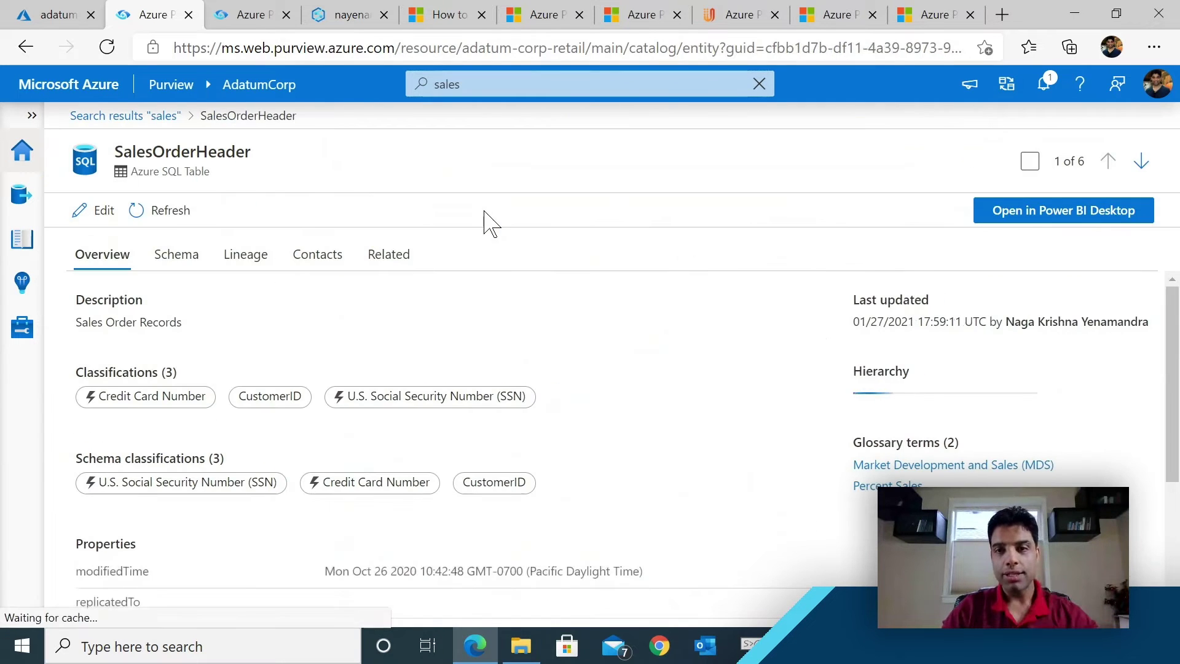
scroll(594, 295, "down", 2)
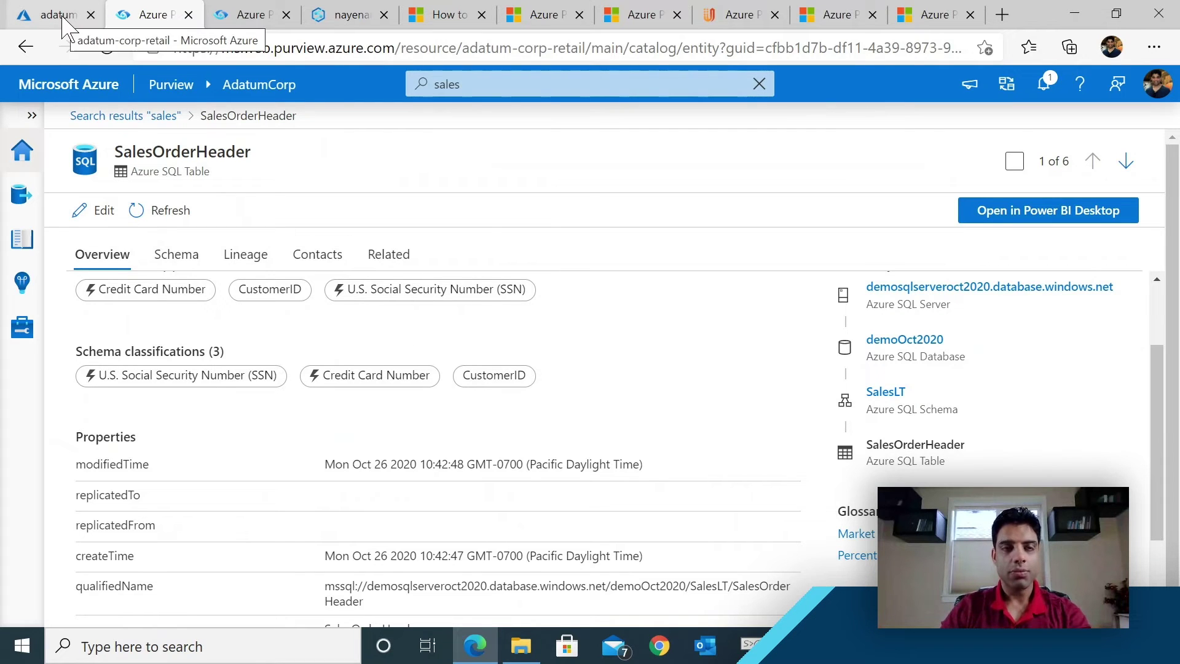
Open the networking settings of the adatum-corp-retail account in the Azure portal and check the Purview page restricted by a private endpoint.
left_click(63, 18)
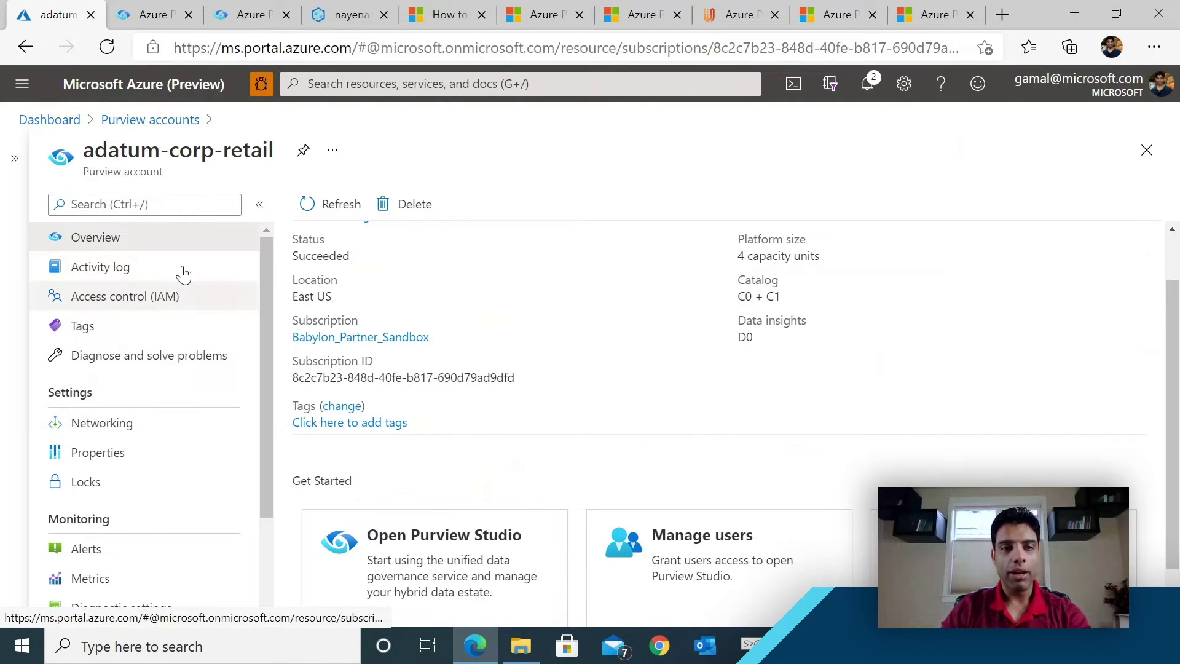
left_click(104, 429)
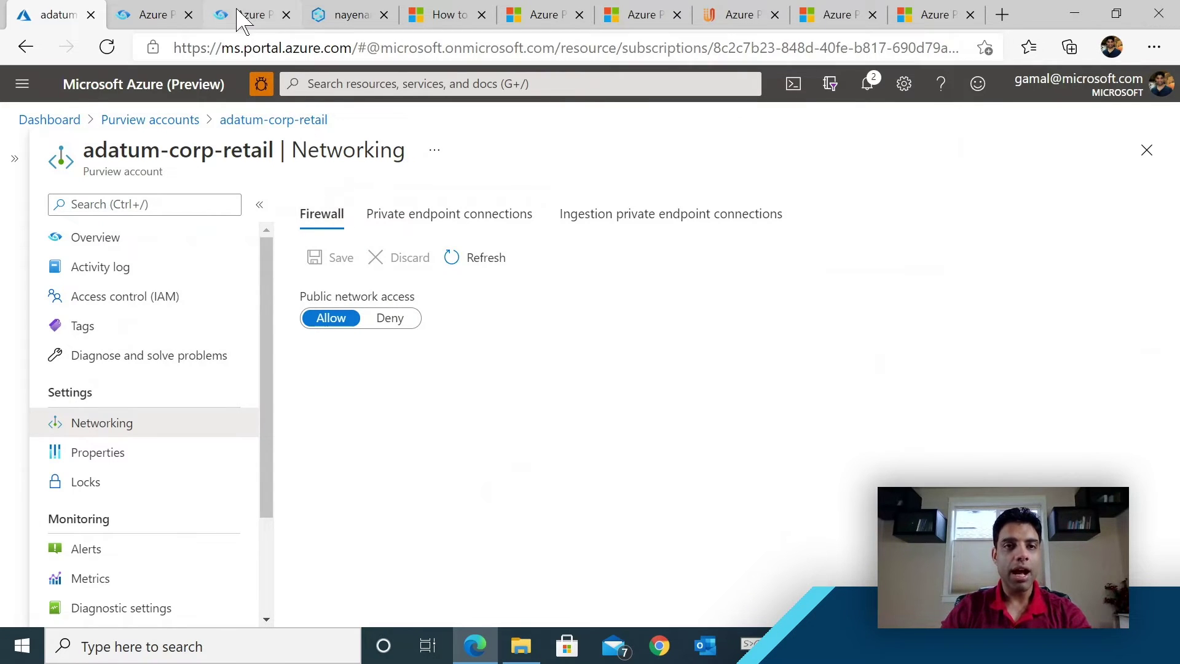
left_click(243, 18)
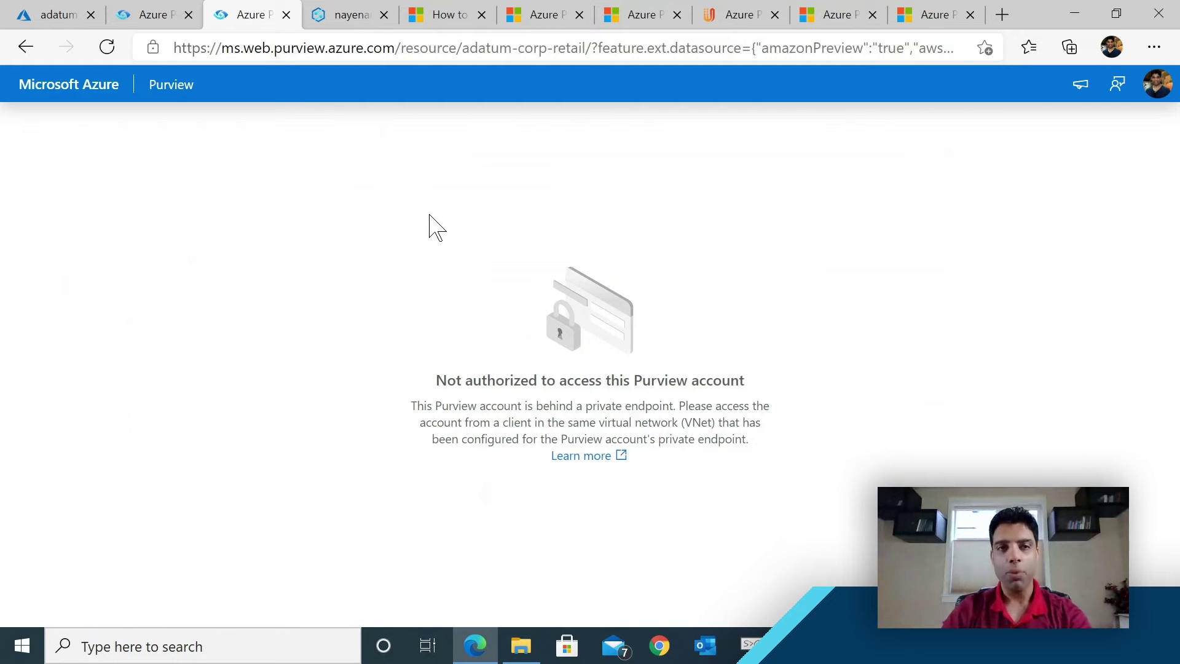
Review the account's private endpoint and ingestion private endpoint connections, and return to its firewall settings.
left_click(60, 16)
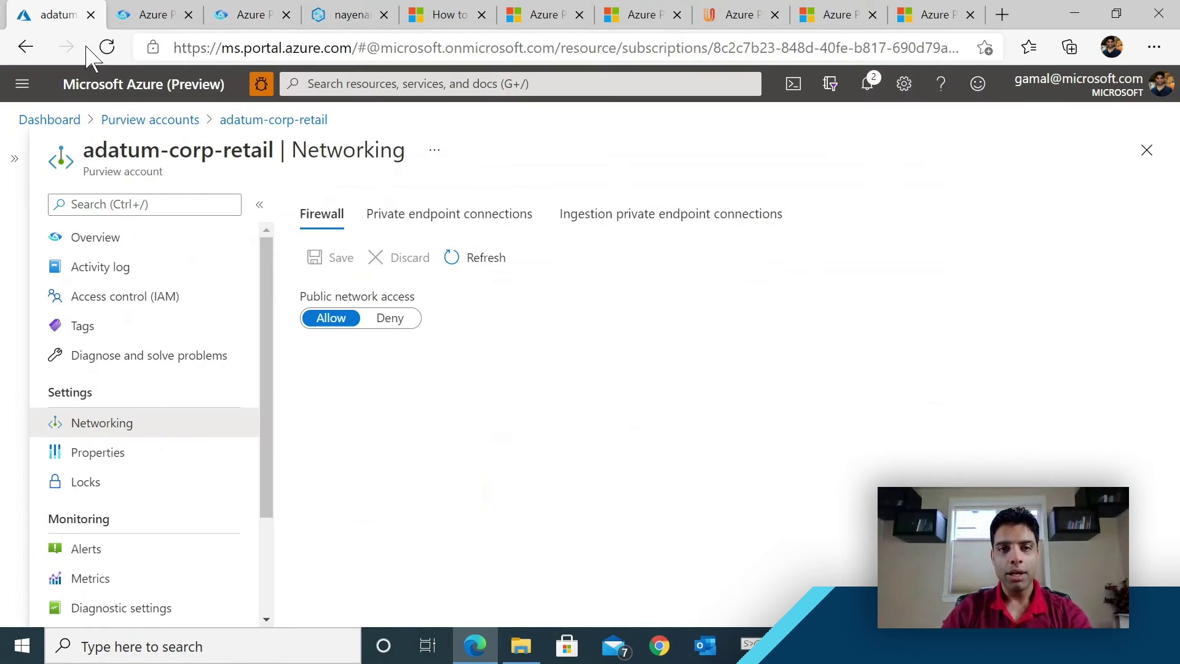
left_click(434, 216)
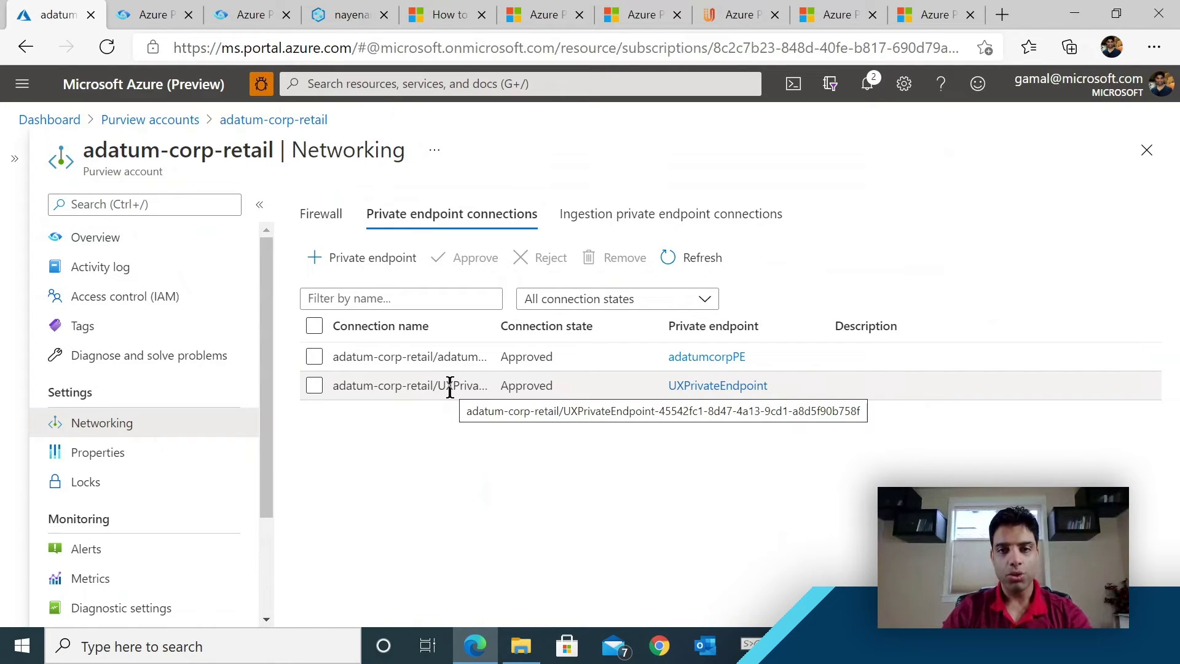
left_click(666, 218)
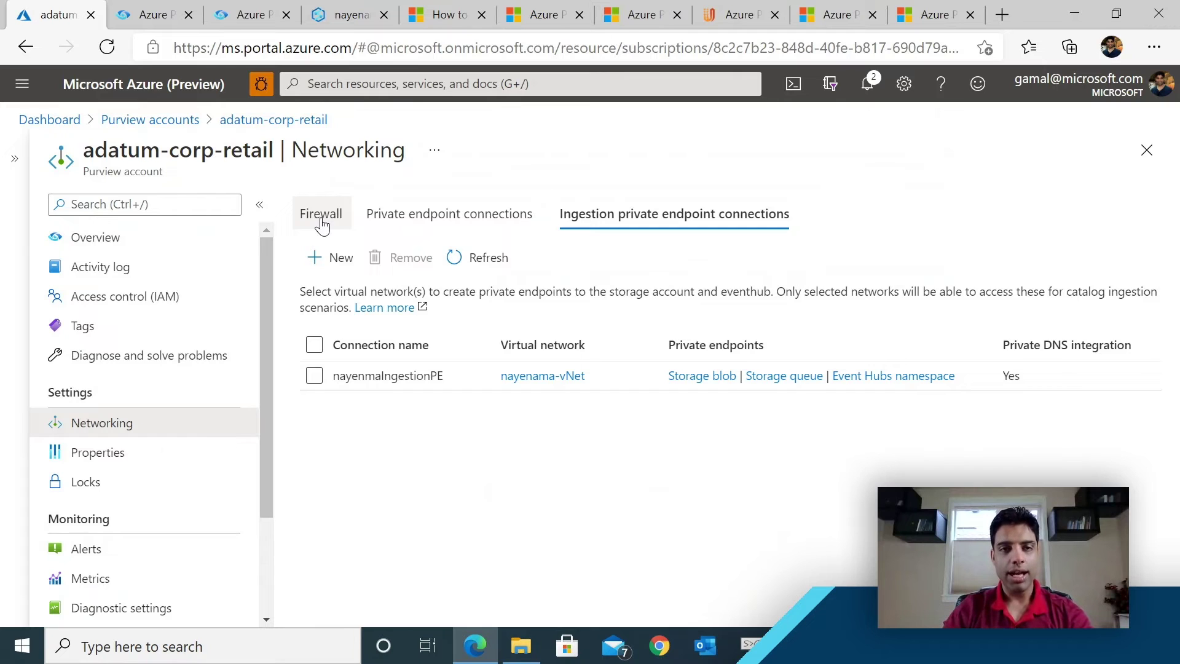
left_click(321, 216)
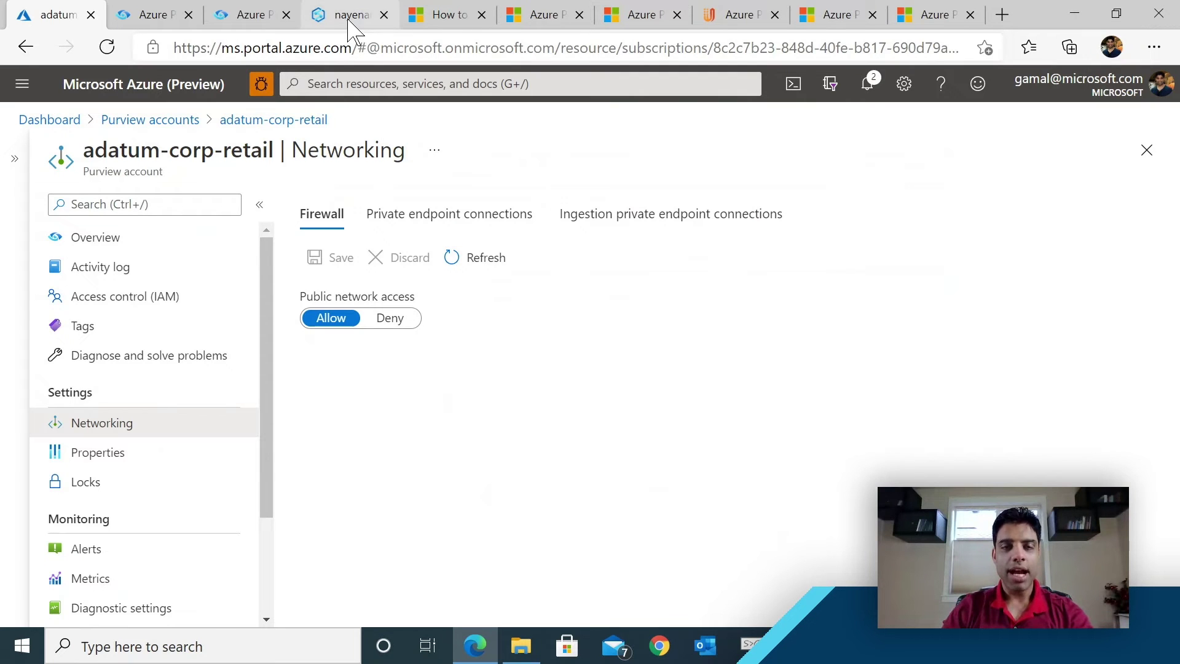
Open the data page of the Synapse workspace and switch the search scope to Workspace and back to Purview.
left_click(350, 24)
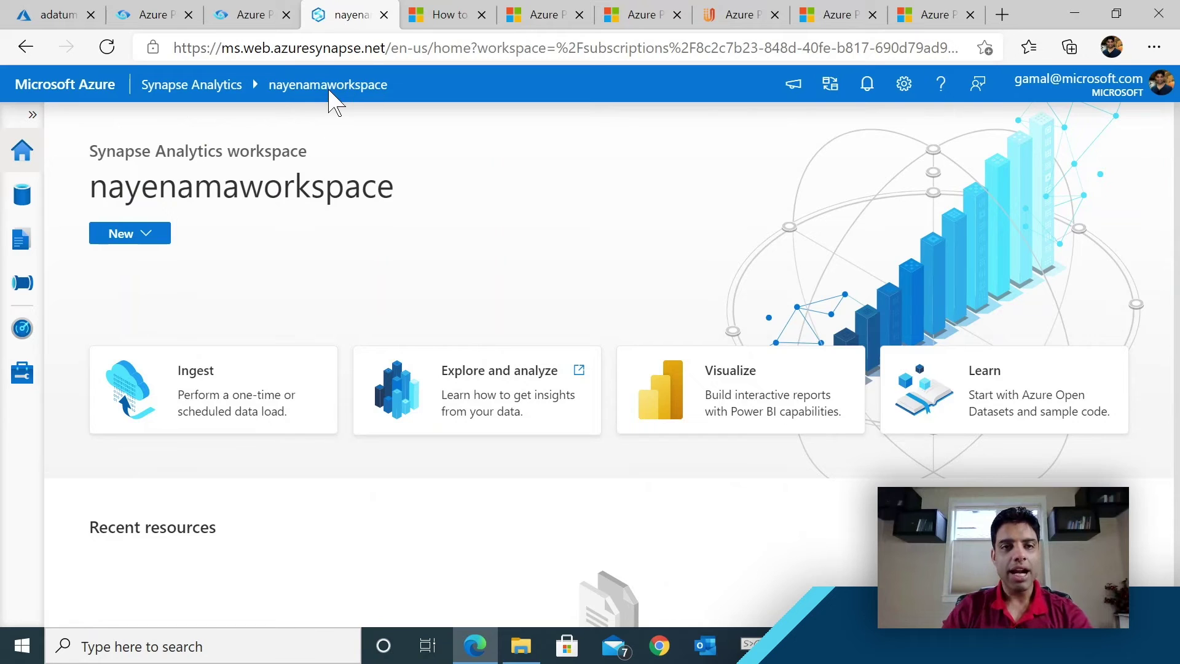
left_click(22, 194)
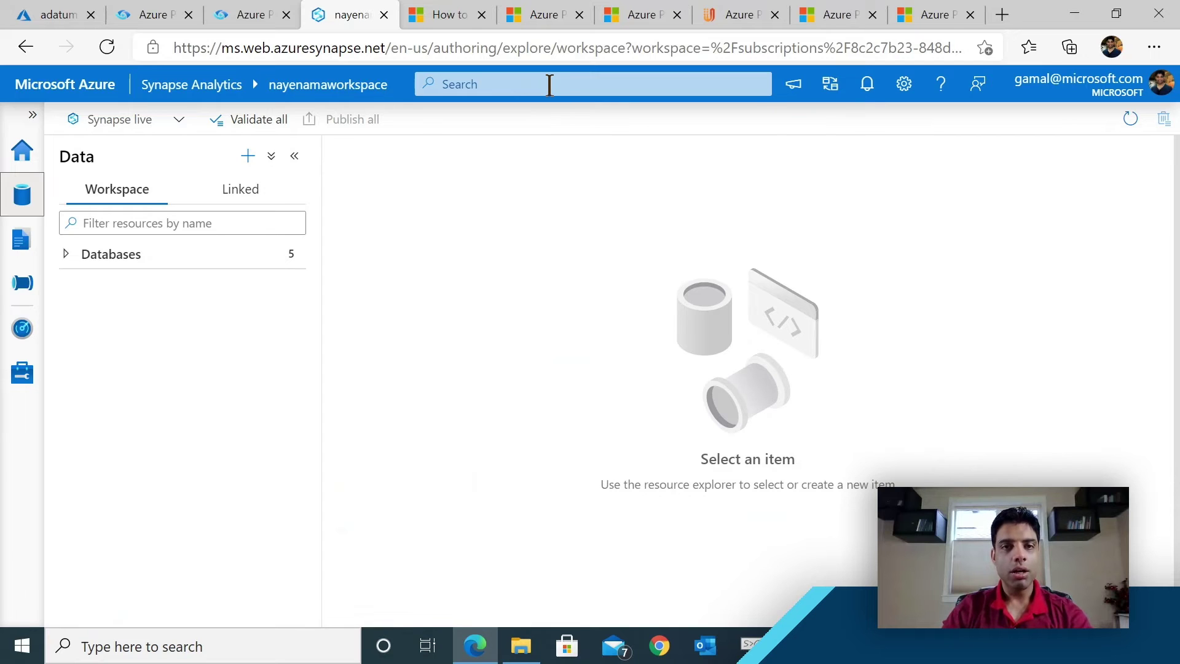
left_click(550, 84)
left_click(501, 86)
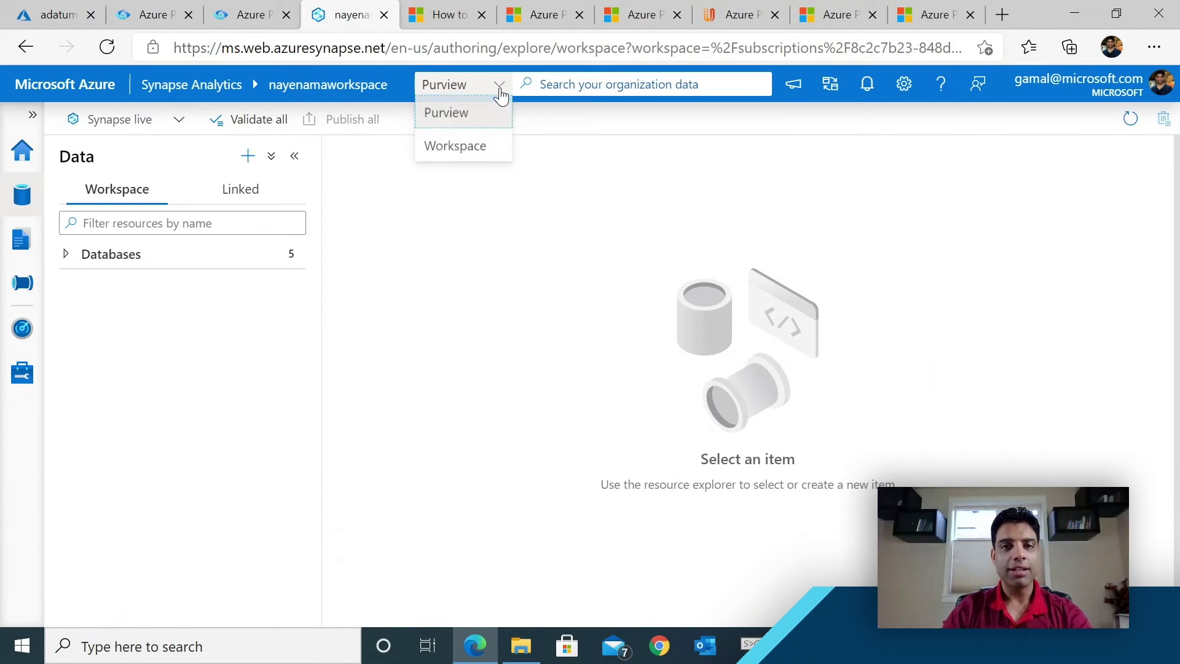
left_click(464, 149)
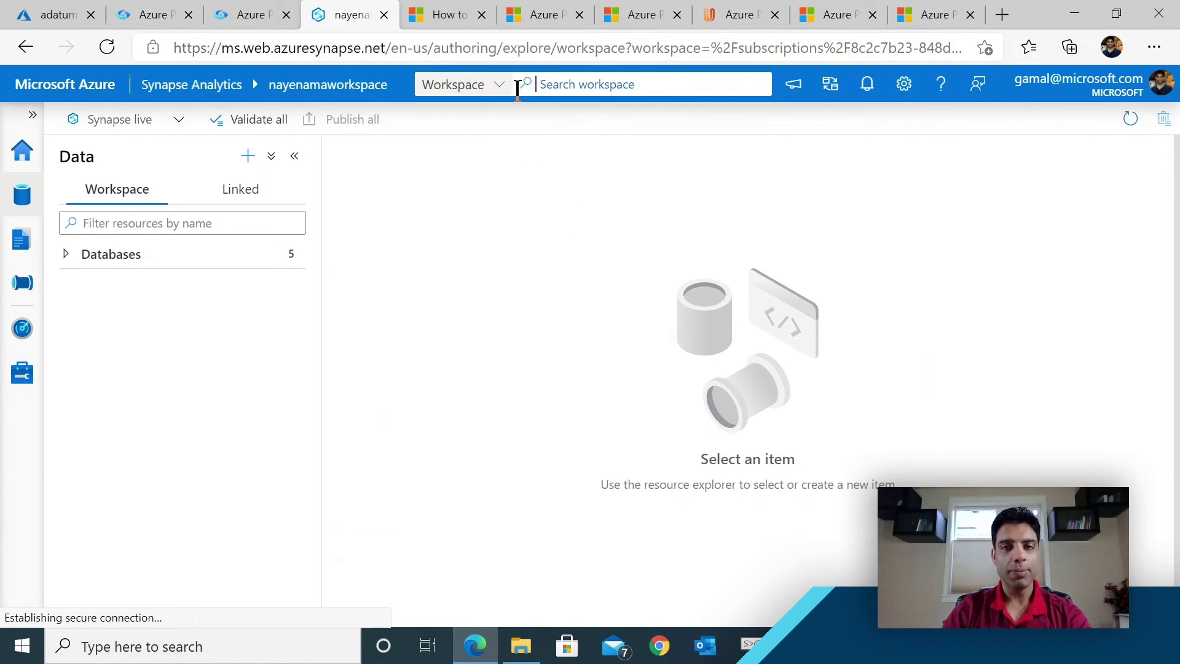
left_click(499, 92)
left_click(482, 115)
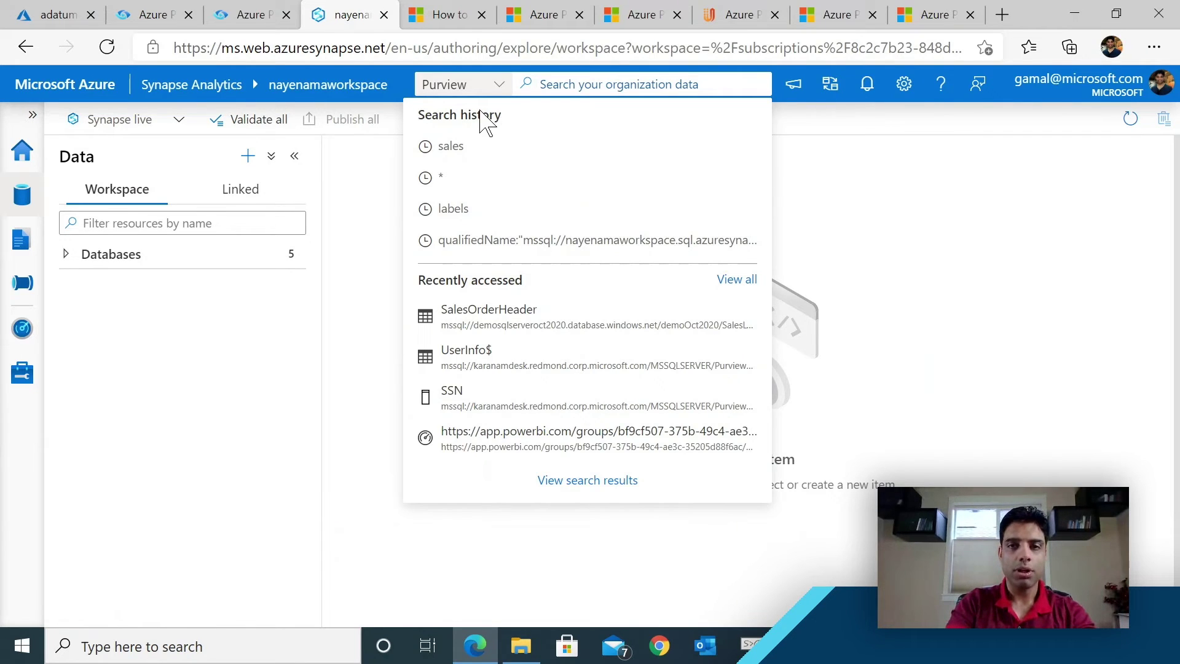
Search Purview for "sales" from within Synapse and look through the matching assets.
type("sales")
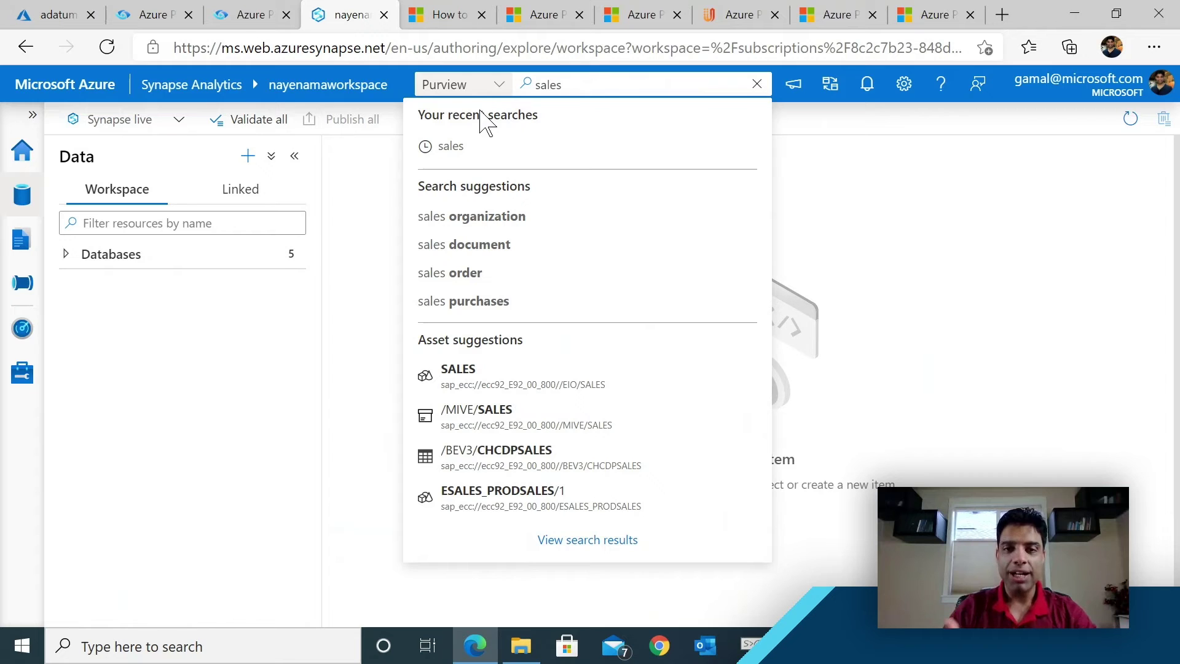
key("Return")
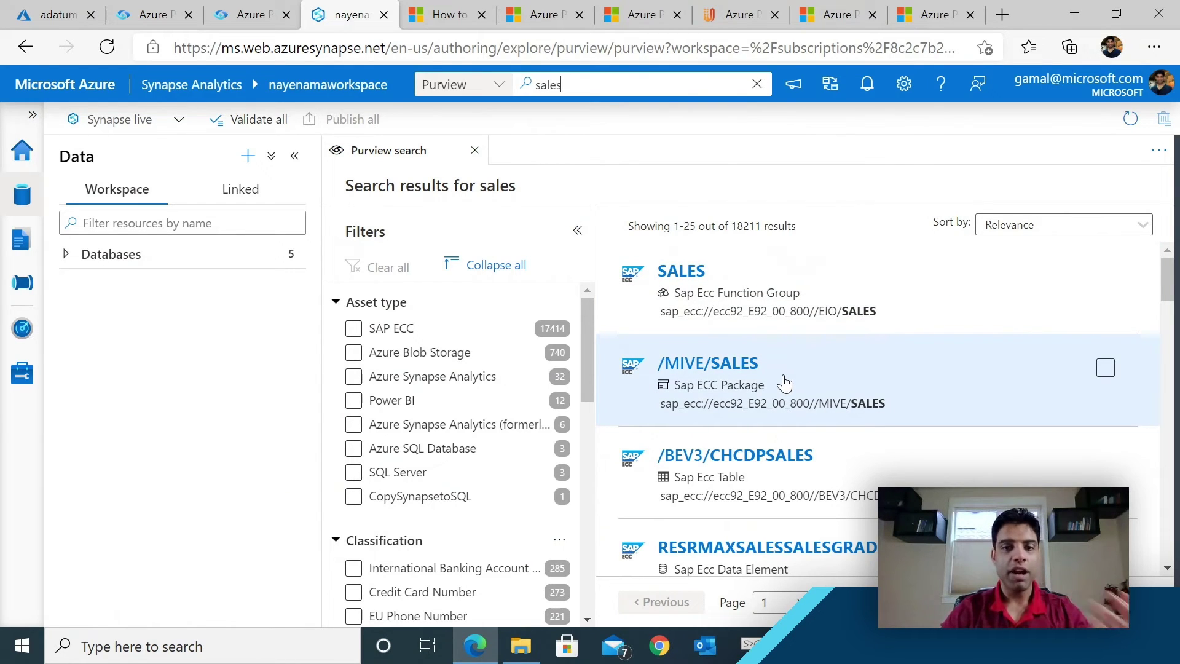
scroll(785, 381, "down", 1)
scroll(785, 381, "down", 5)
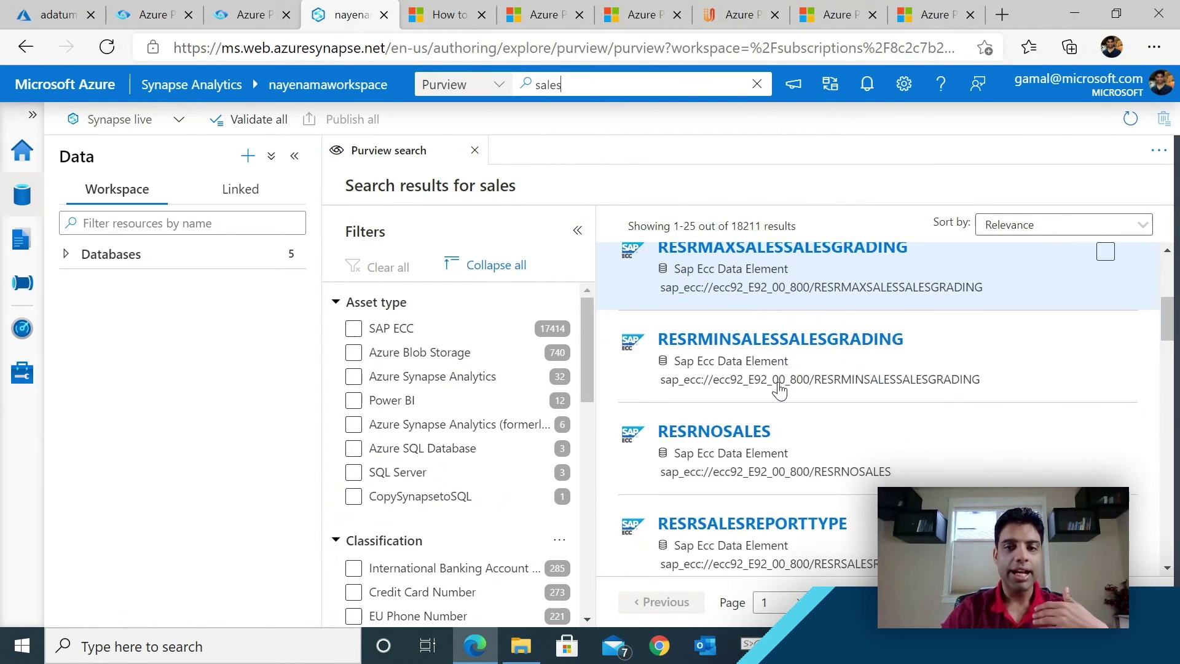
scroll(778, 392, "down", 10)
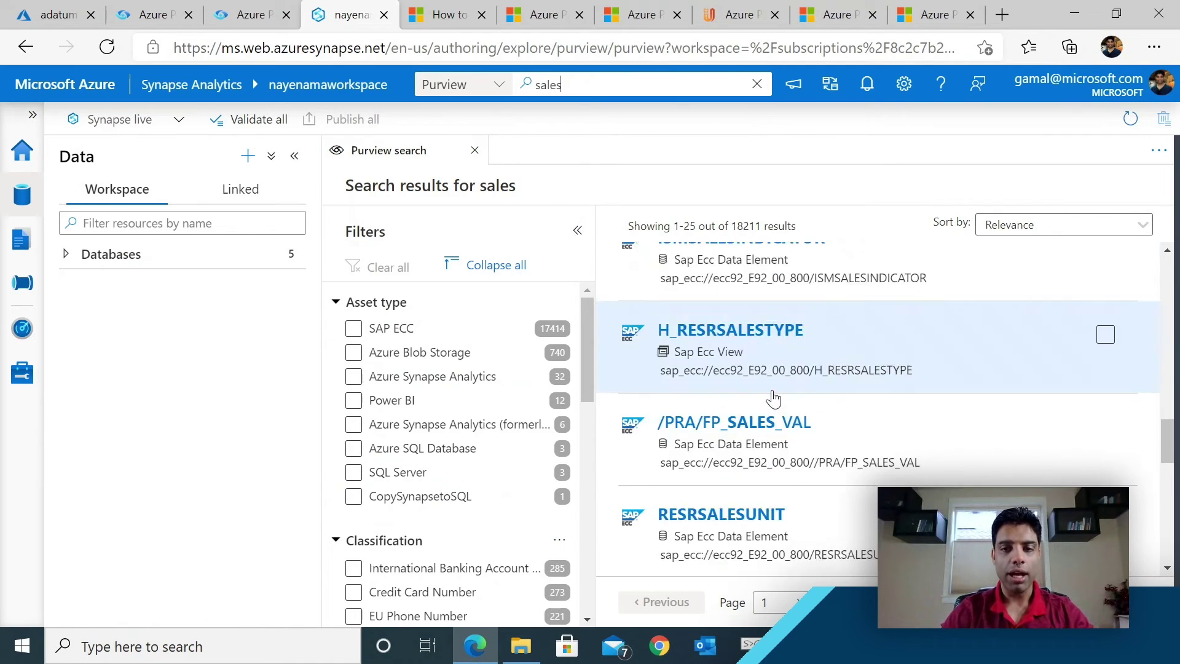
scroll(768, 398, "down", 3)
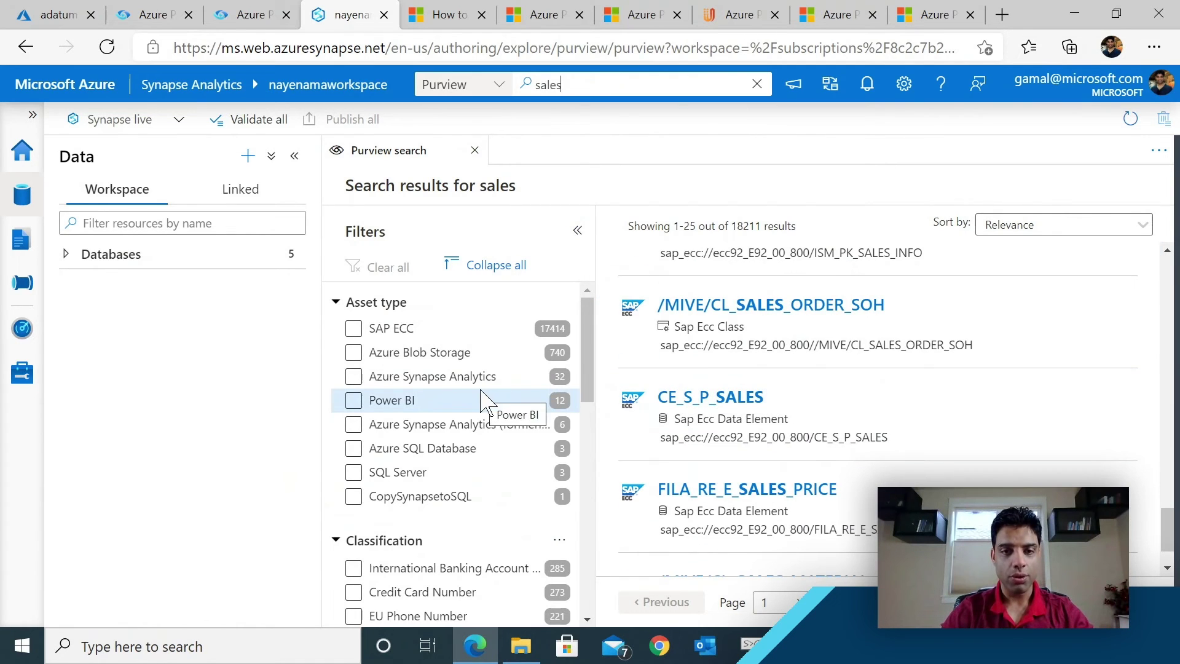
Filter the Synapse search results by the glossary term Market Development and Sales and open the SalesOrderHeader Azure SQL table.
scroll(489, 399, "down", 2)
scroll(713, 408, "down", 1)
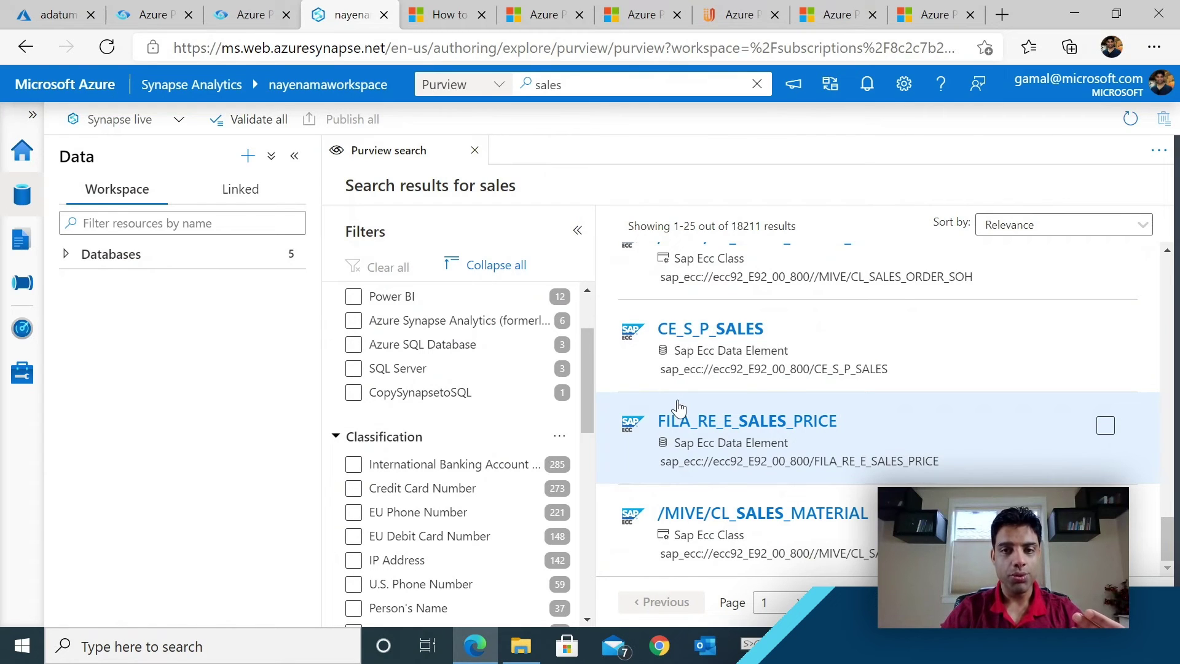
left_click_drag(593, 340, 583, 493)
left_click(482, 470)
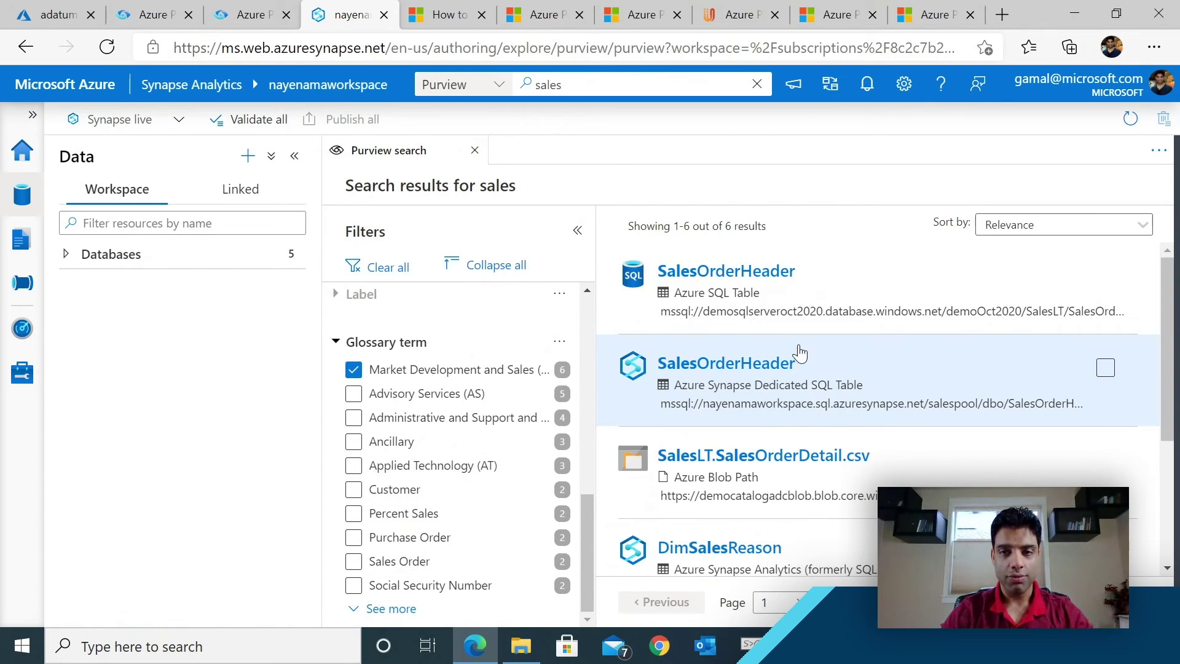
left_click(744, 277)
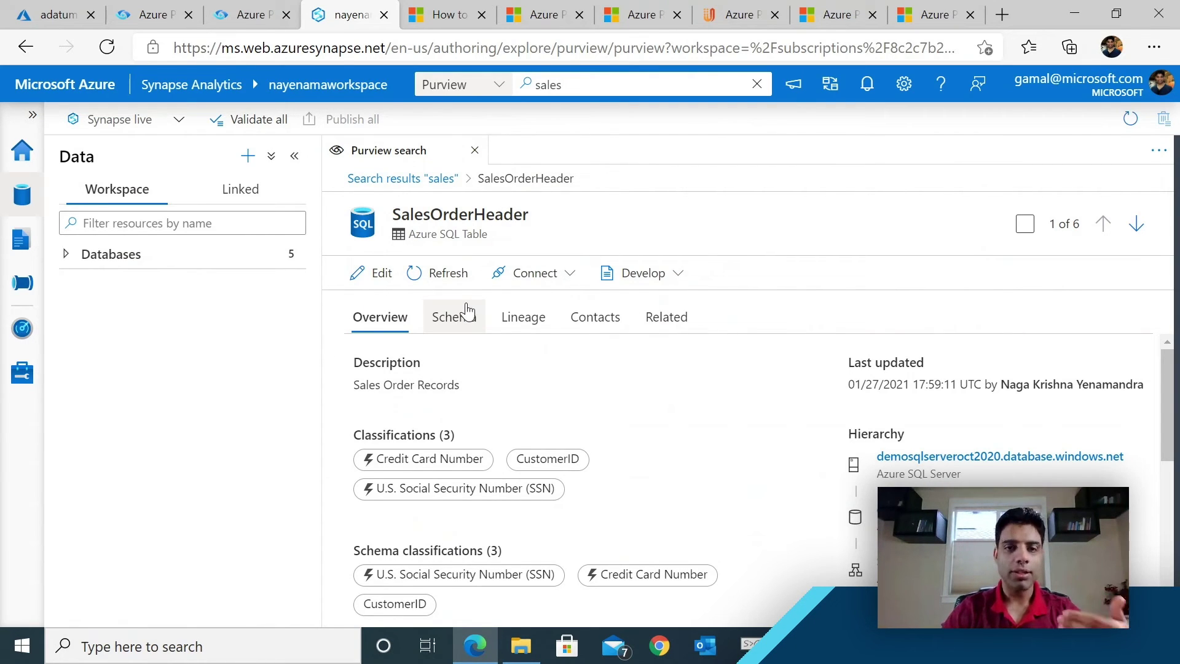
Open a new linked service for SalesOrderHeader and discard it, then open the form for a new data flow.
left_click(570, 280)
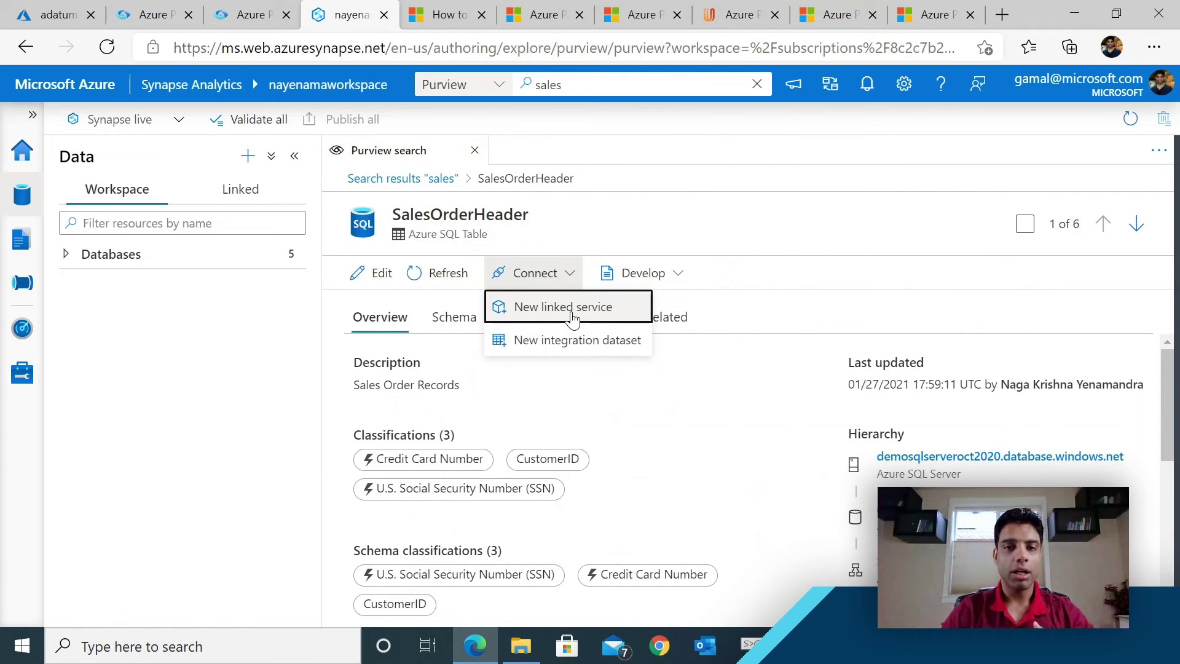
left_click(571, 314)
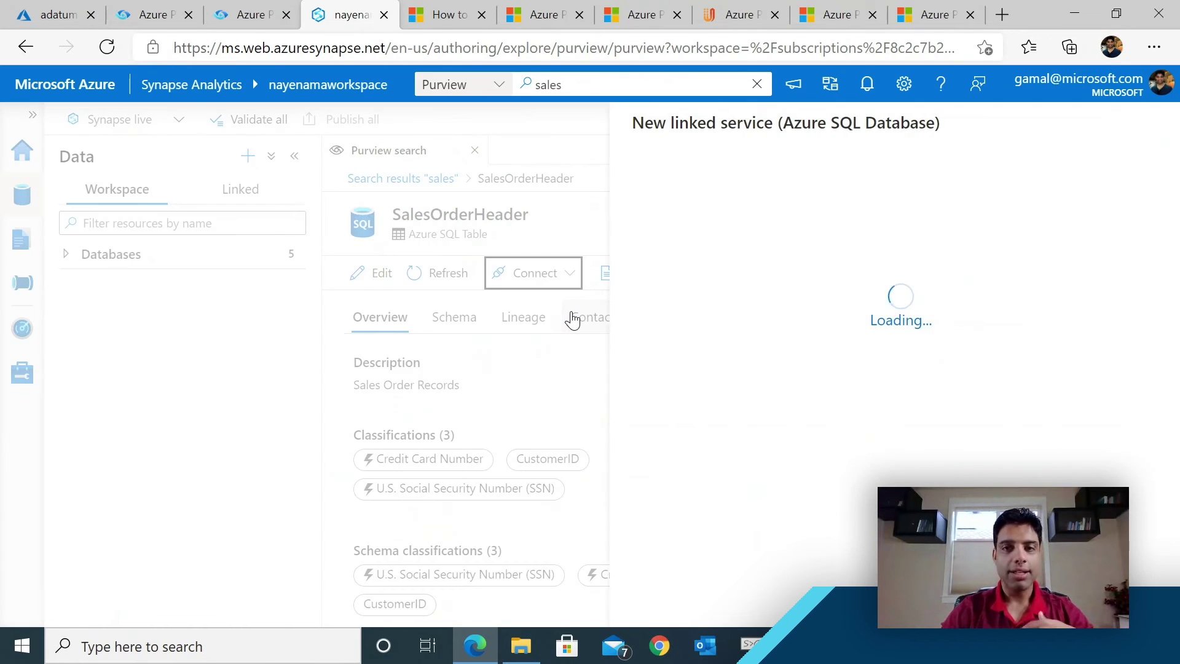
left_click(1120, 602)
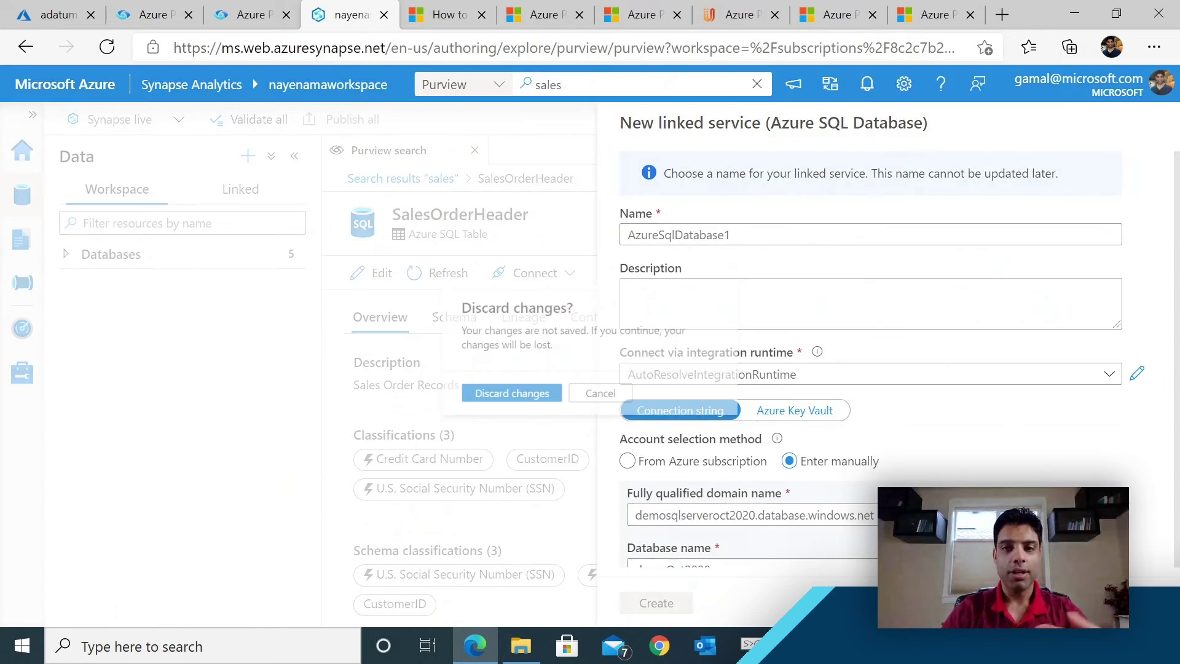
left_click(520, 402)
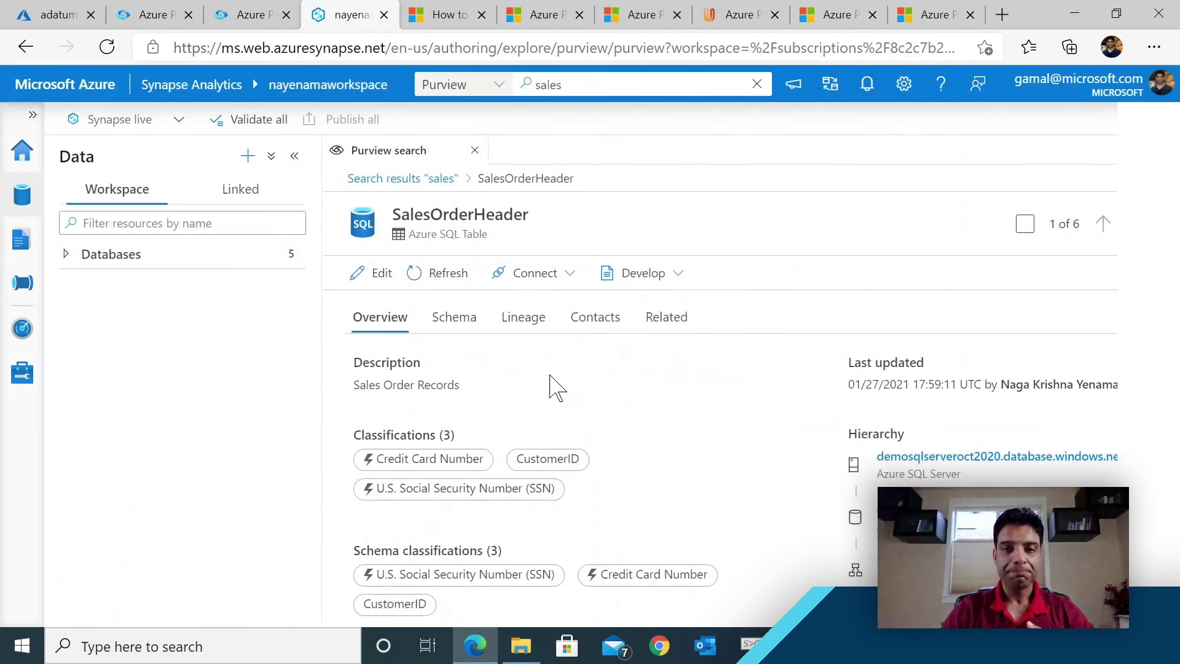
left_click(665, 282)
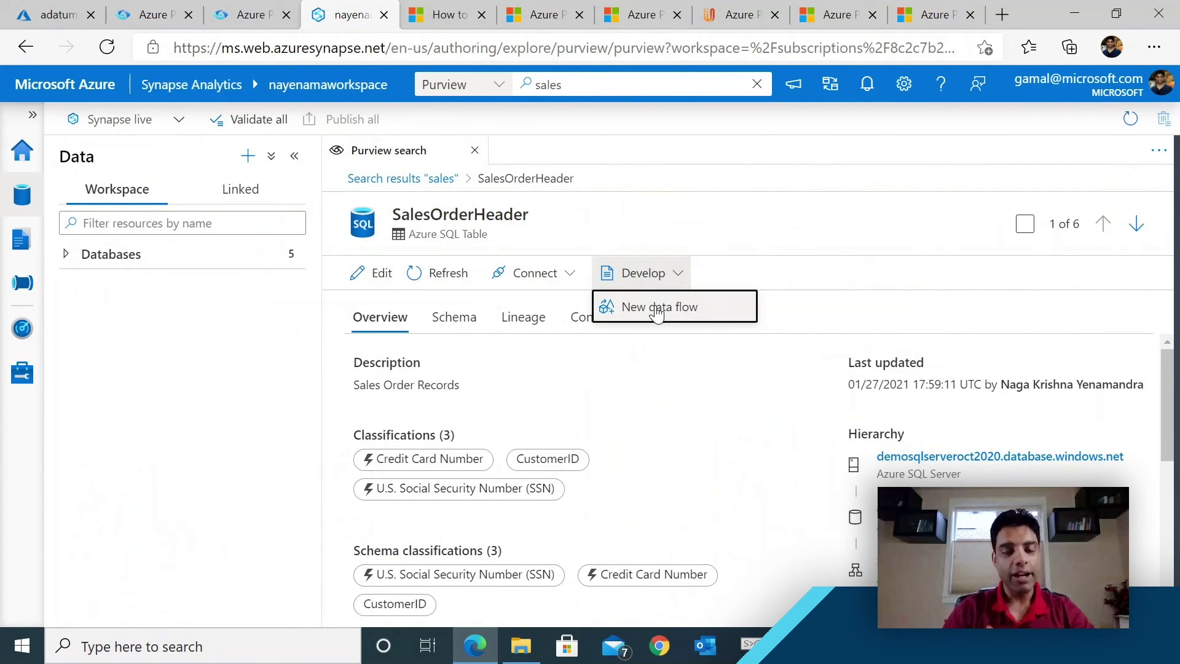
left_click(657, 309)
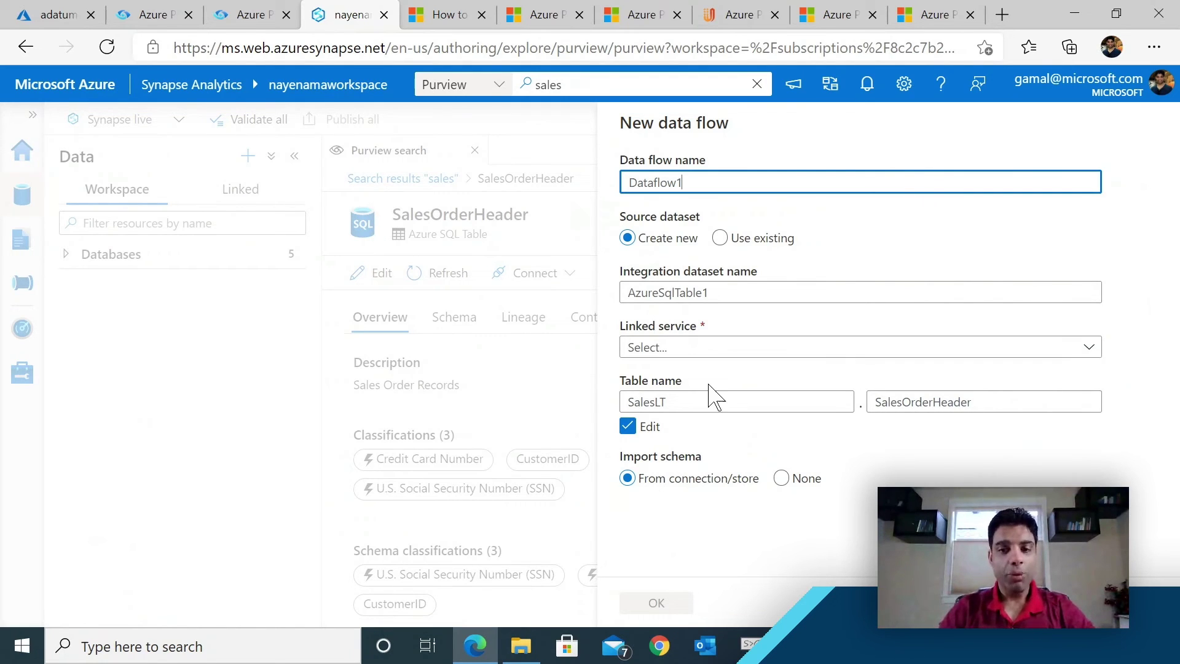
Switch to the PowerPoint presentation and go to slide 2.
key("alt+Tab")
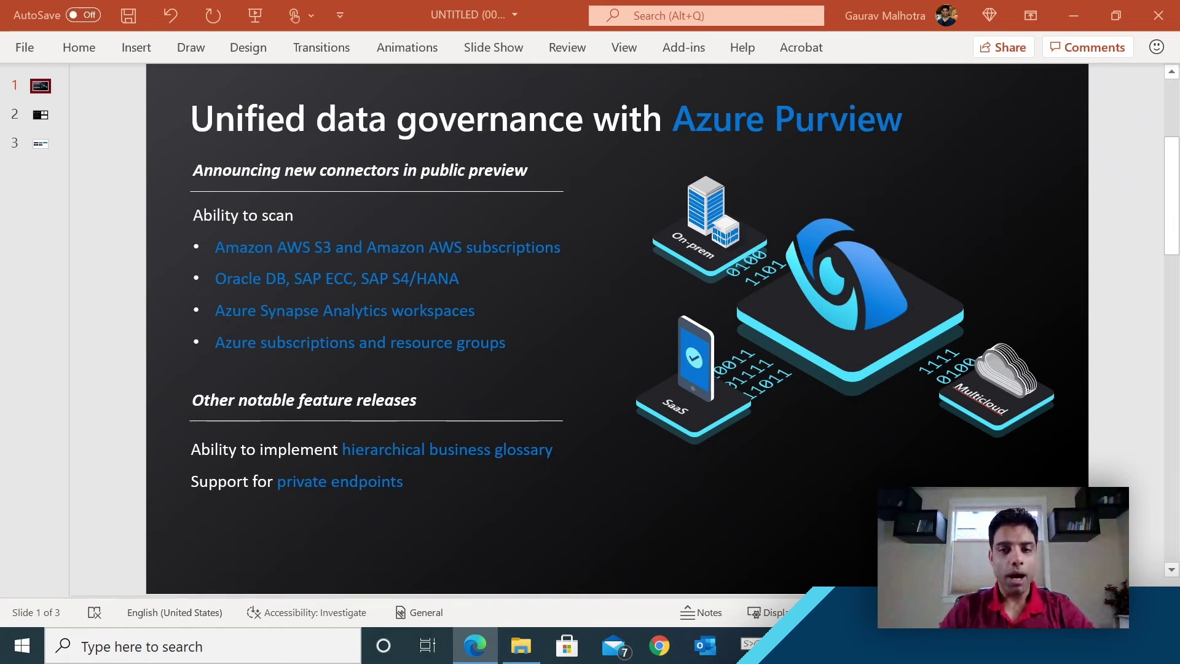
left_click(41, 118)
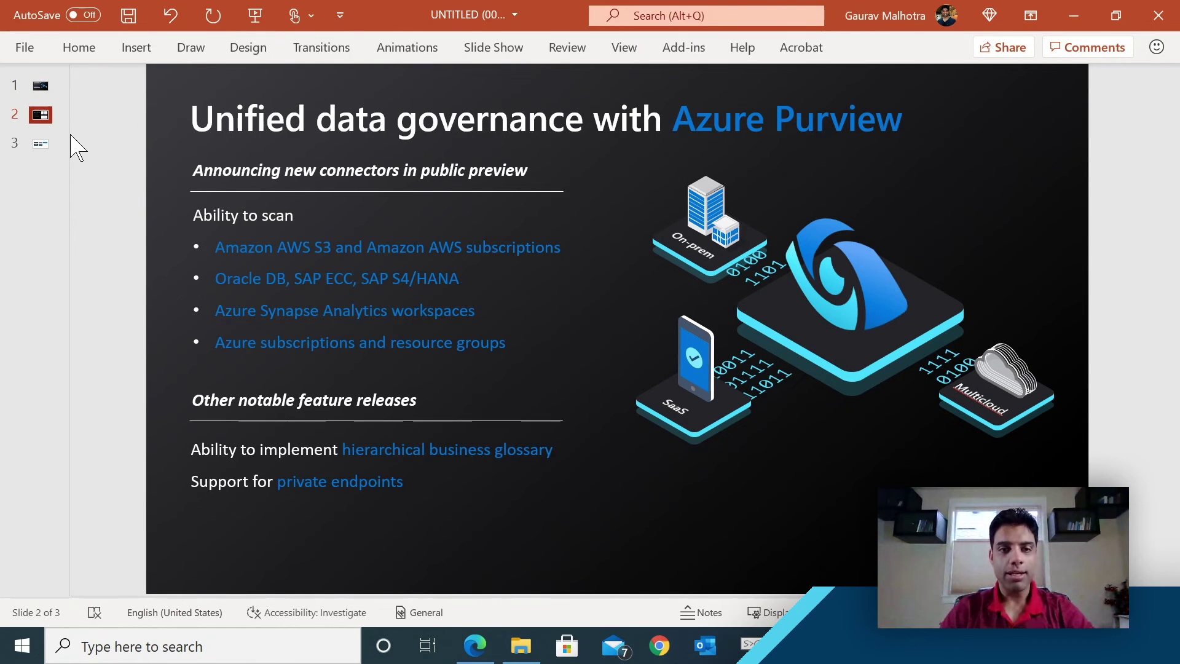